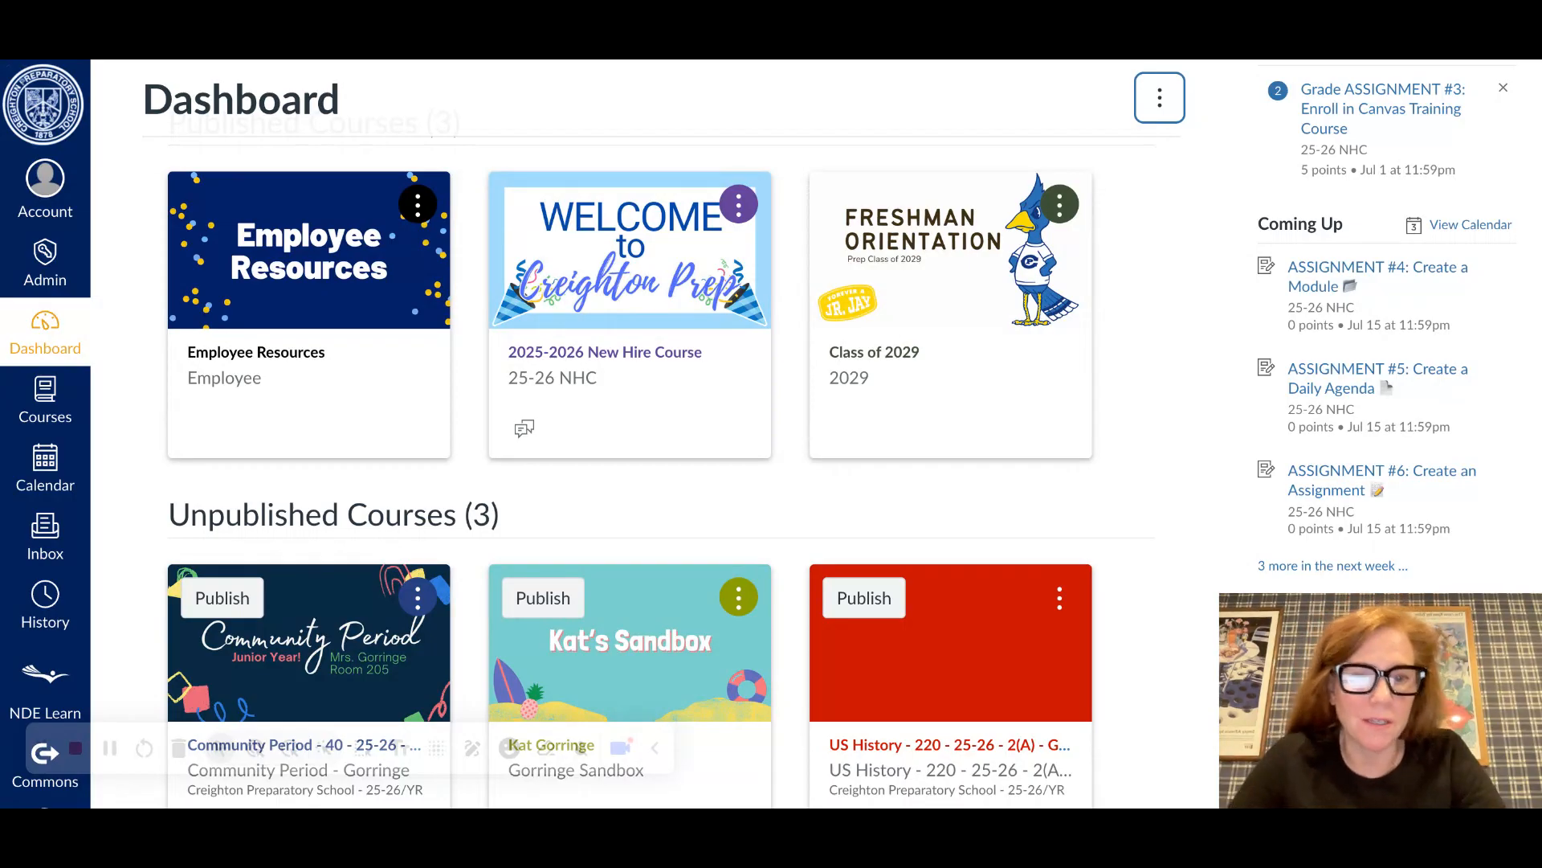
Open the unpublished US History - 220 - 25-26 - 2(A) course from the dashboard.
scroll(643, 434, "up", 1)
scroll(990, 412, "down", 3)
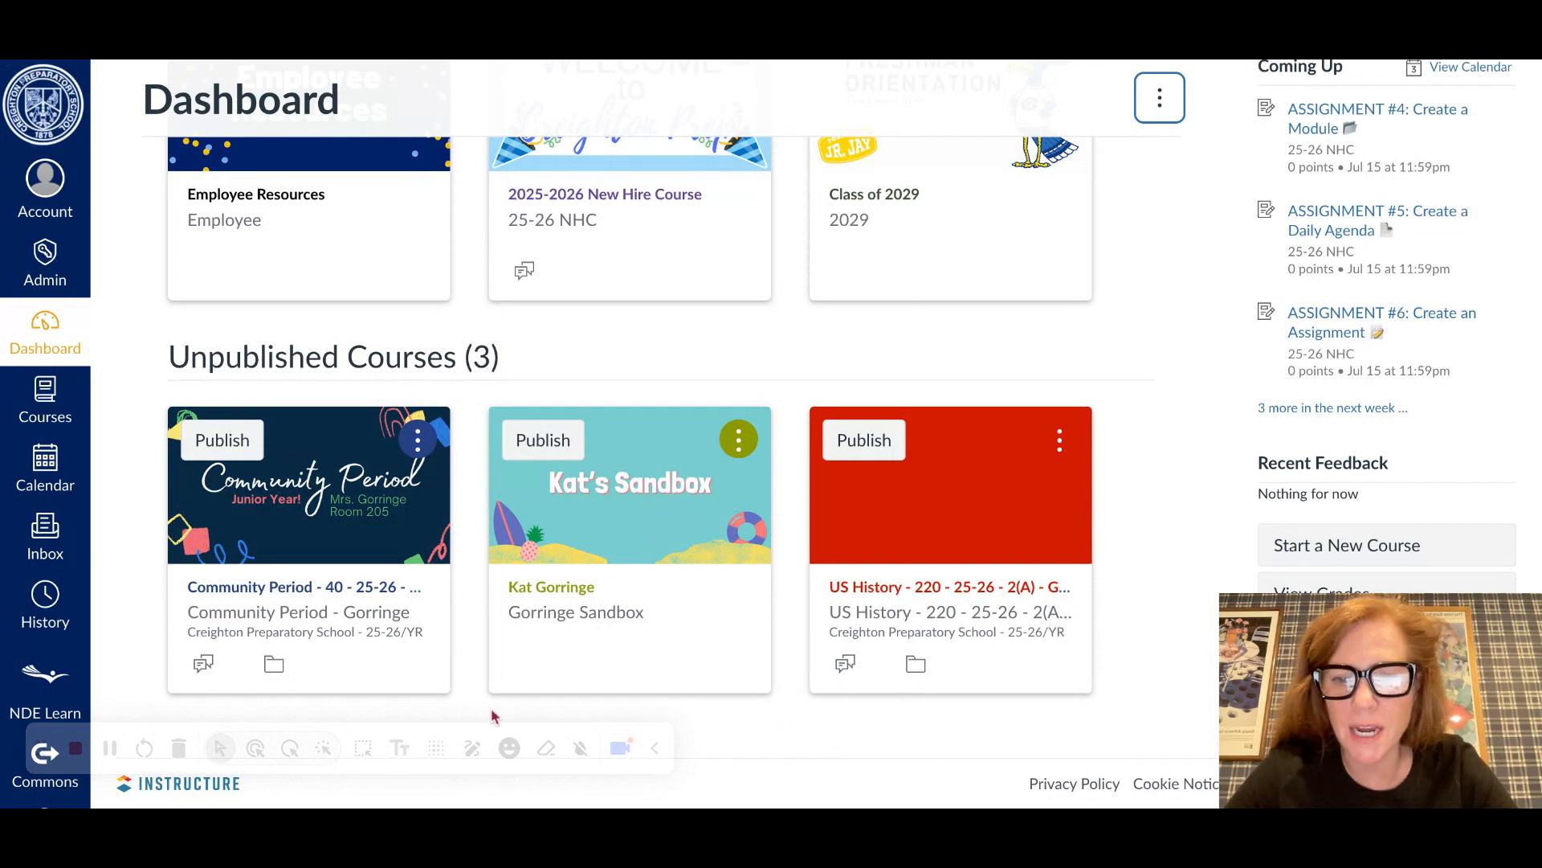
left_click(257, 750)
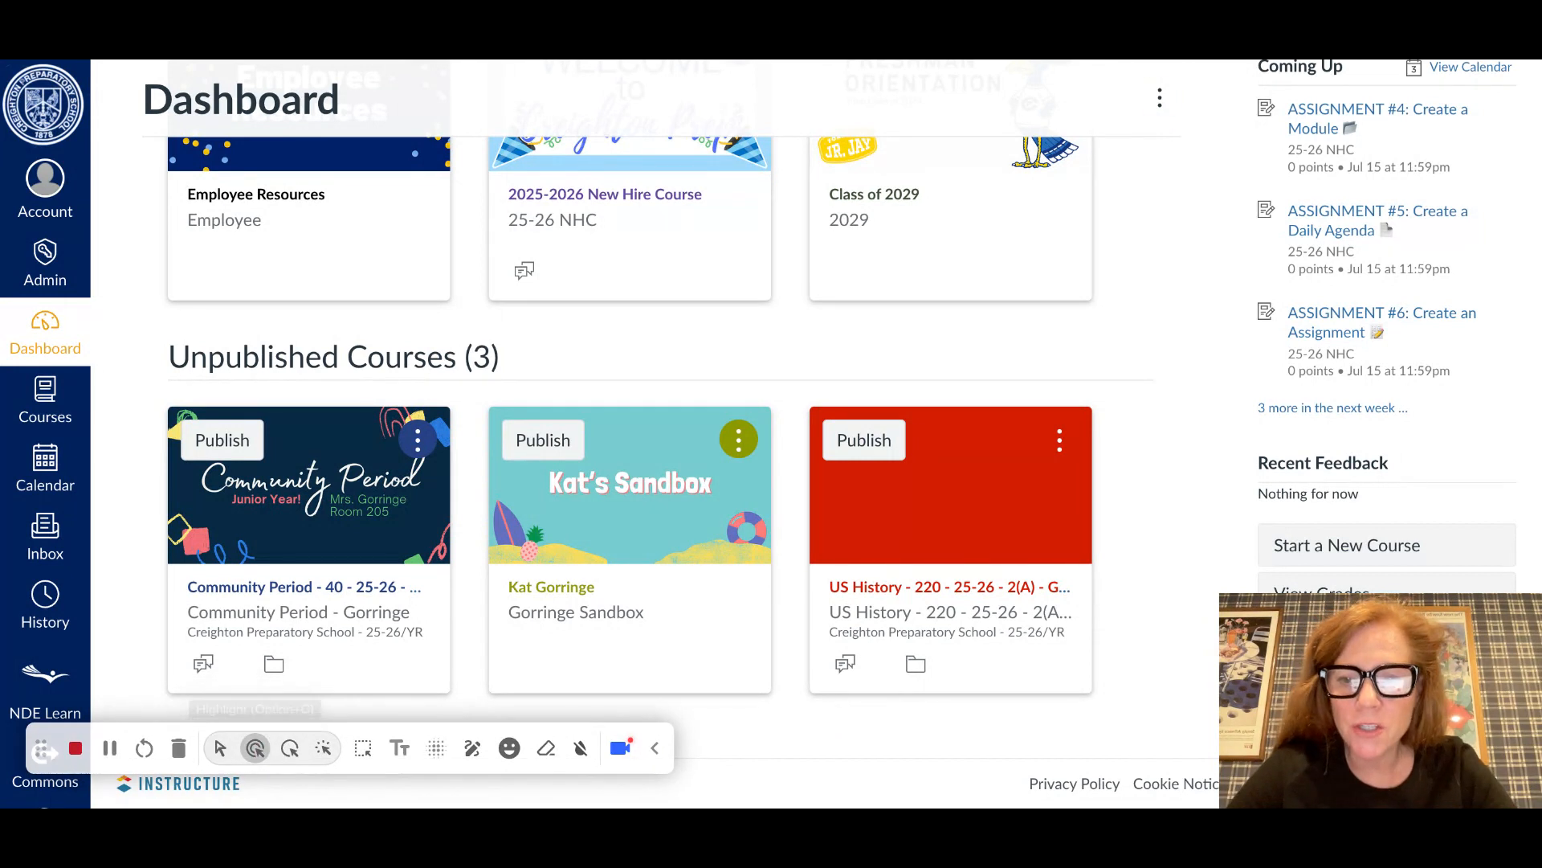
left_click(908, 720)
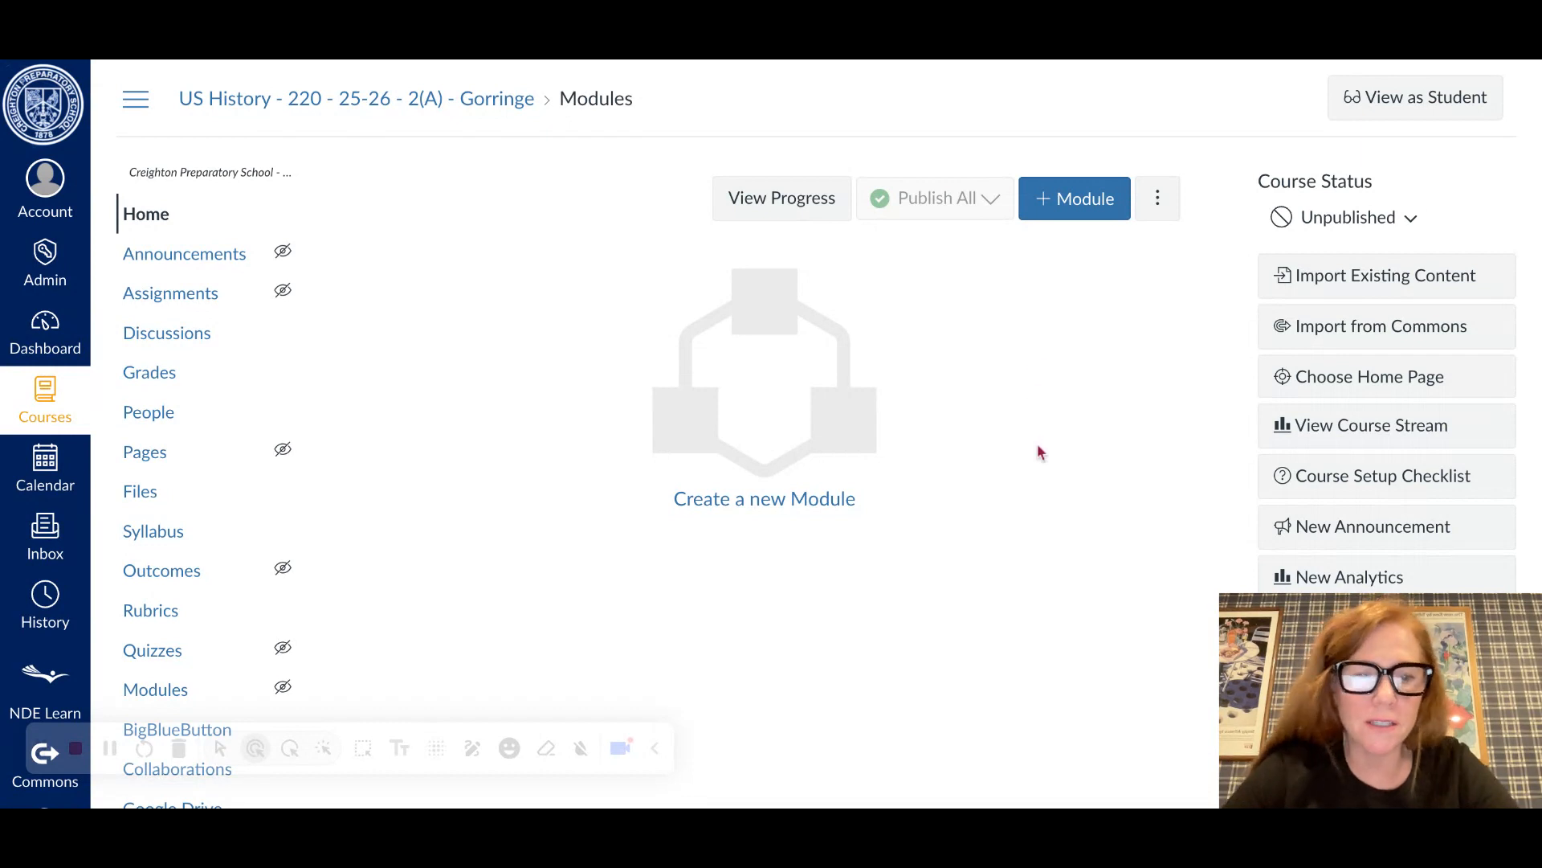
Choose Course Modules as the course home page and save the choice.
scroll(1048, 478, "down", 1)
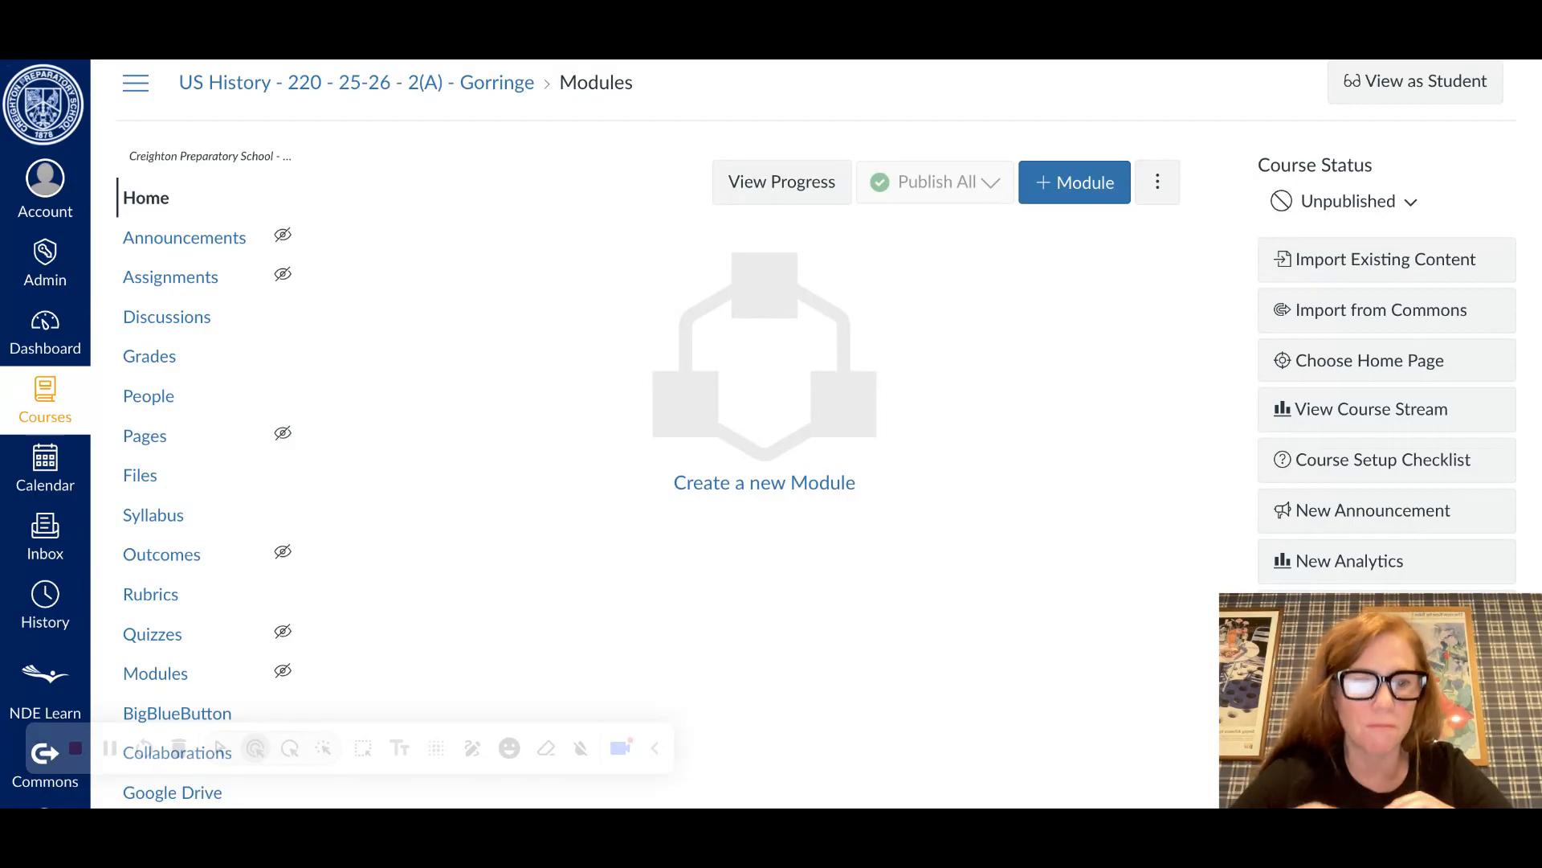
left_click(1338, 369)
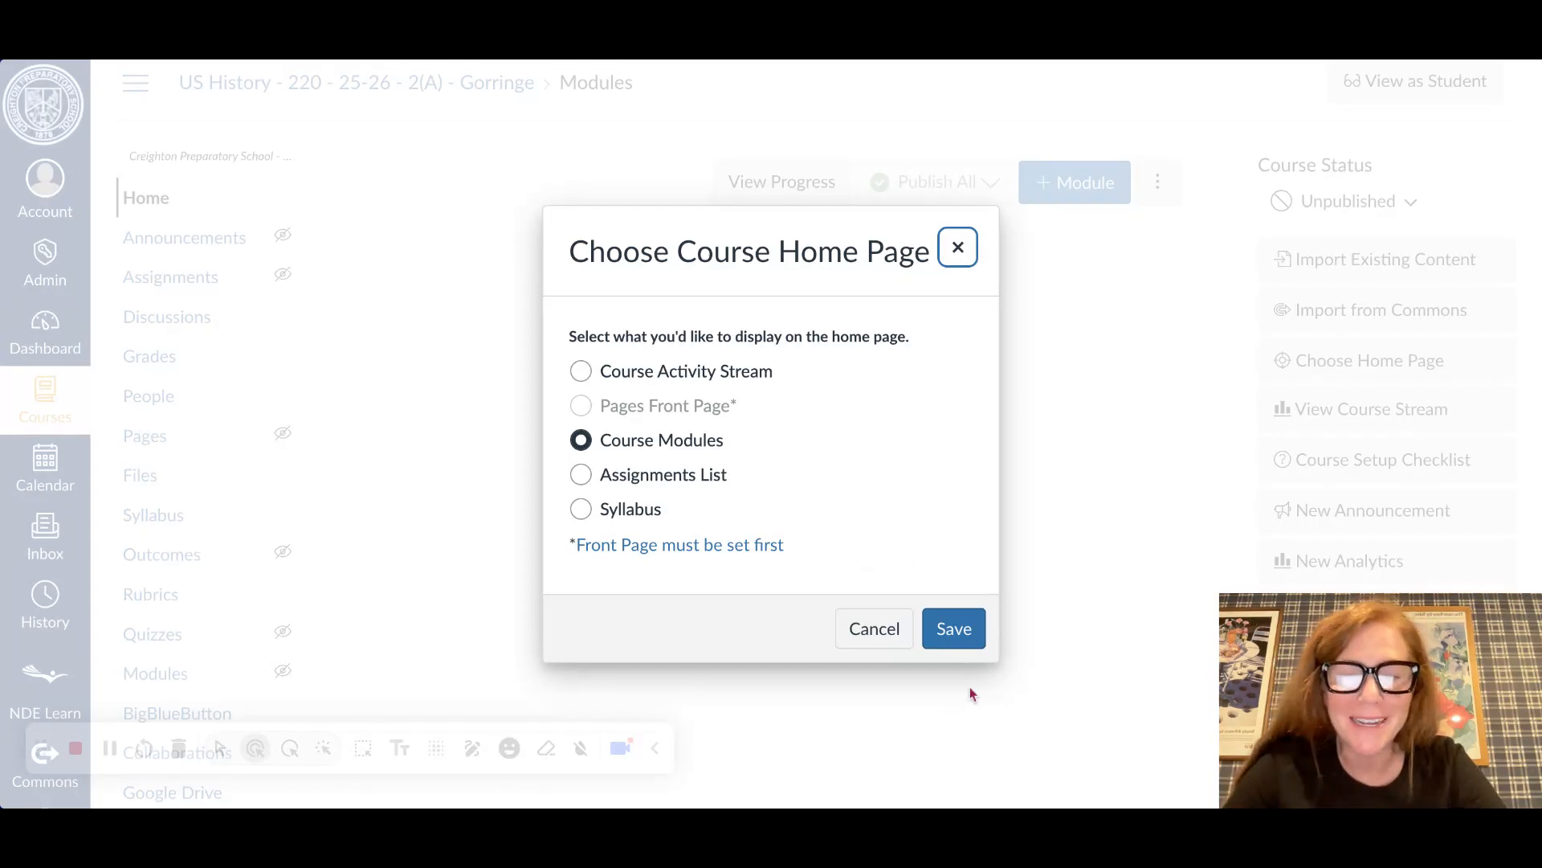
left_click(964, 635)
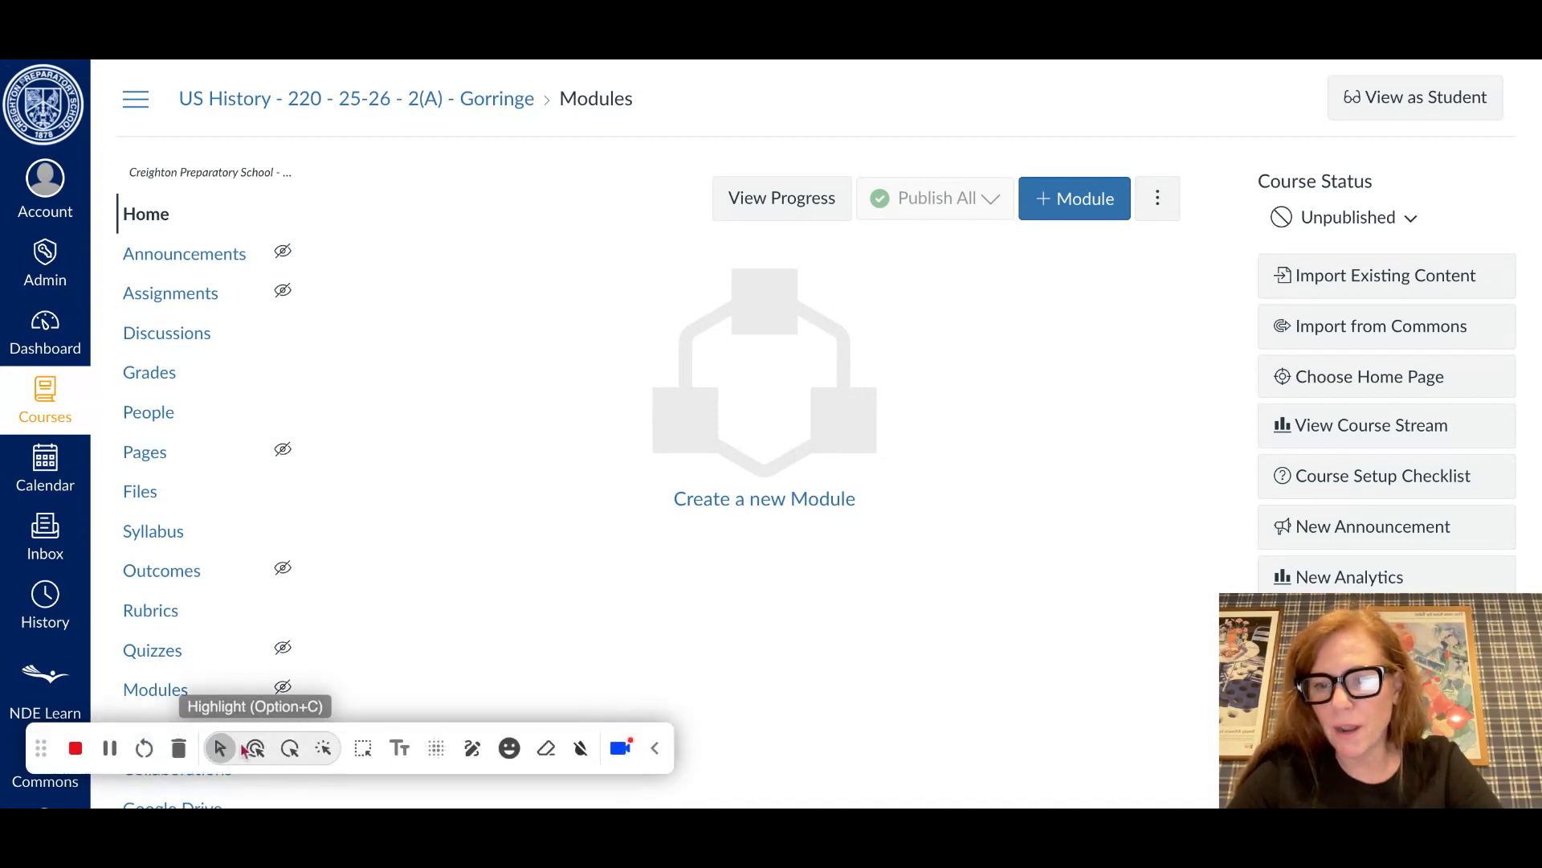
Open the course settings and show the options for ordering and hiding course navigation items.
left_click(655, 748)
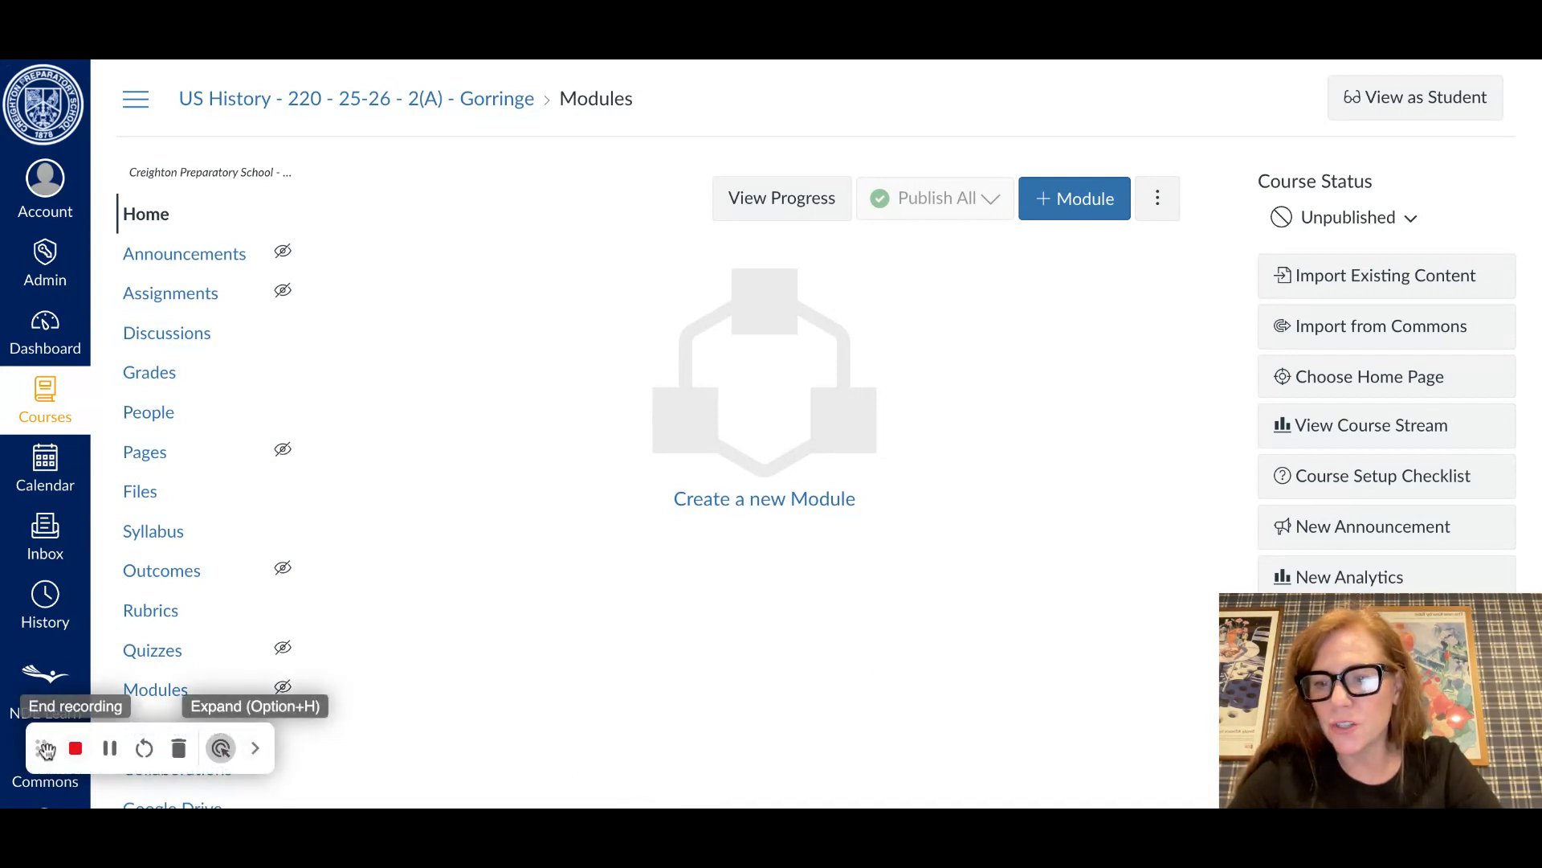
left_click_drag(42, 749, 971, 766)
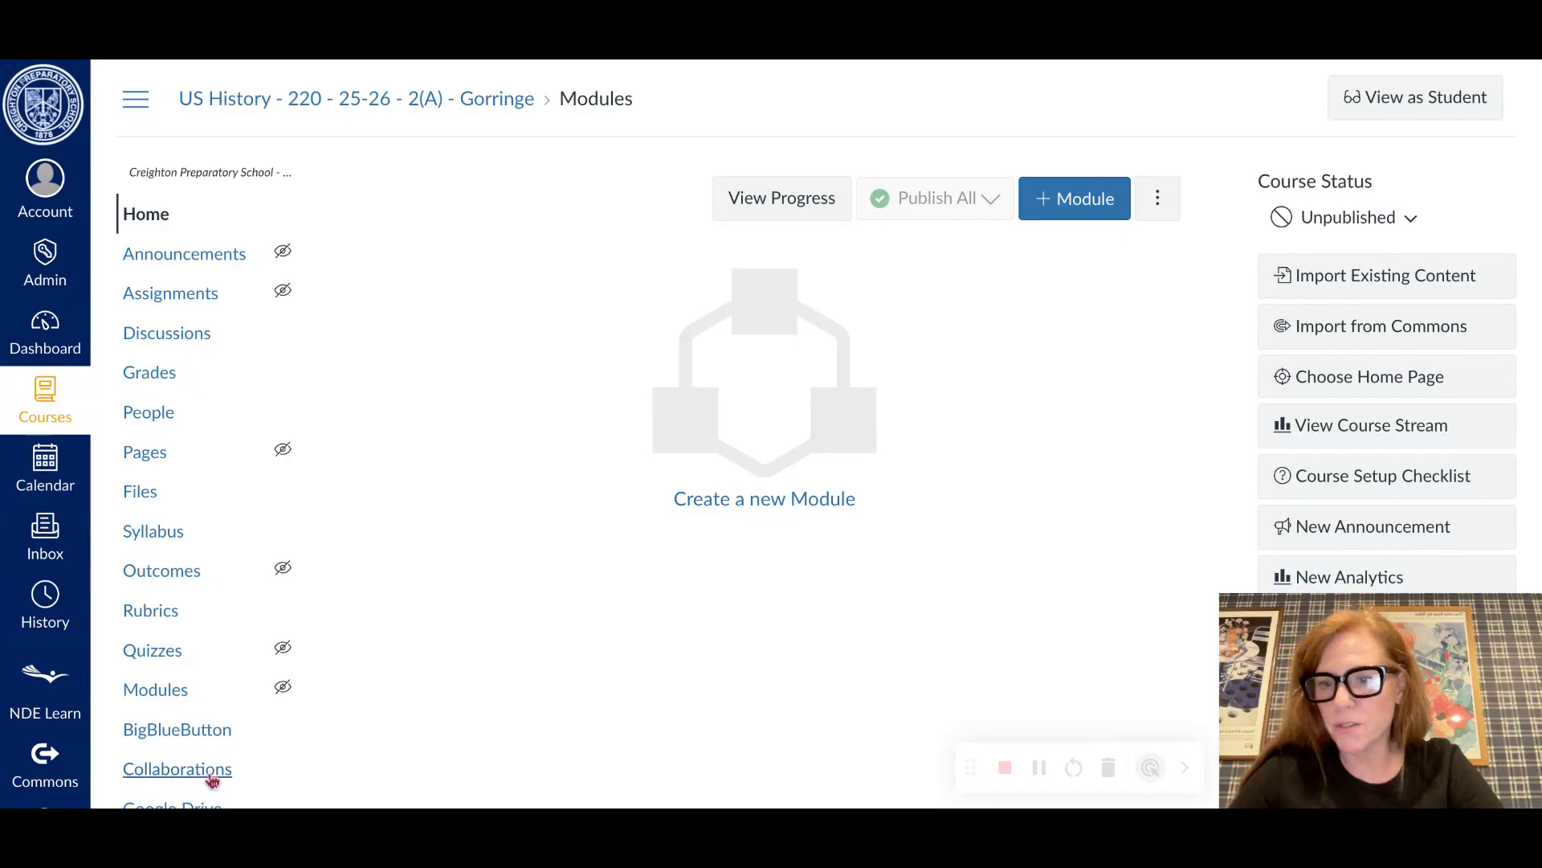
scroll(212, 779, "down", 4)
left_click(147, 789)
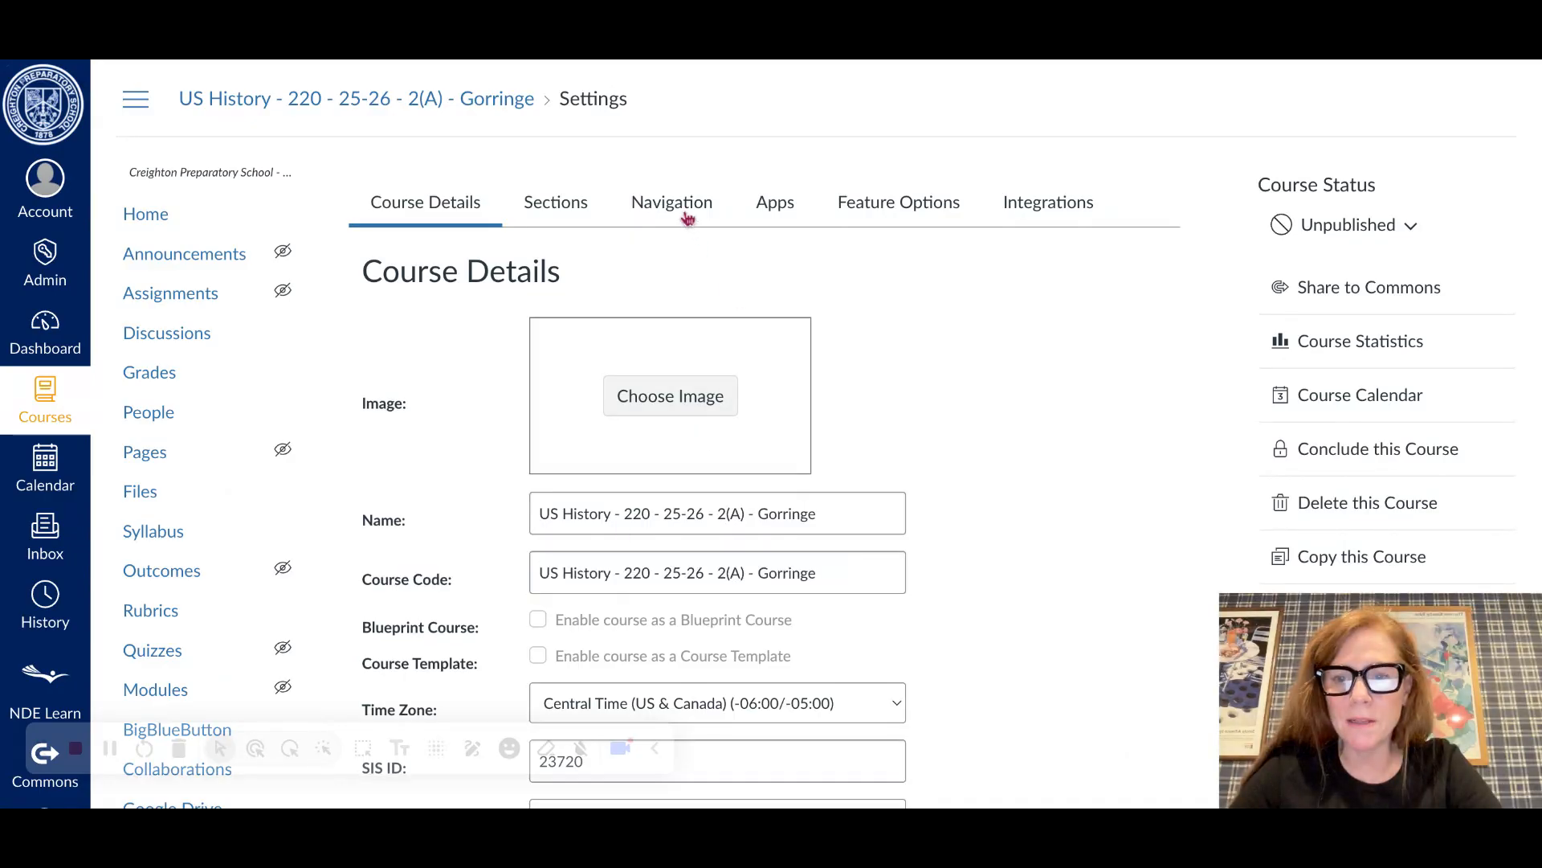
left_click(255, 748)
left_click(685, 201)
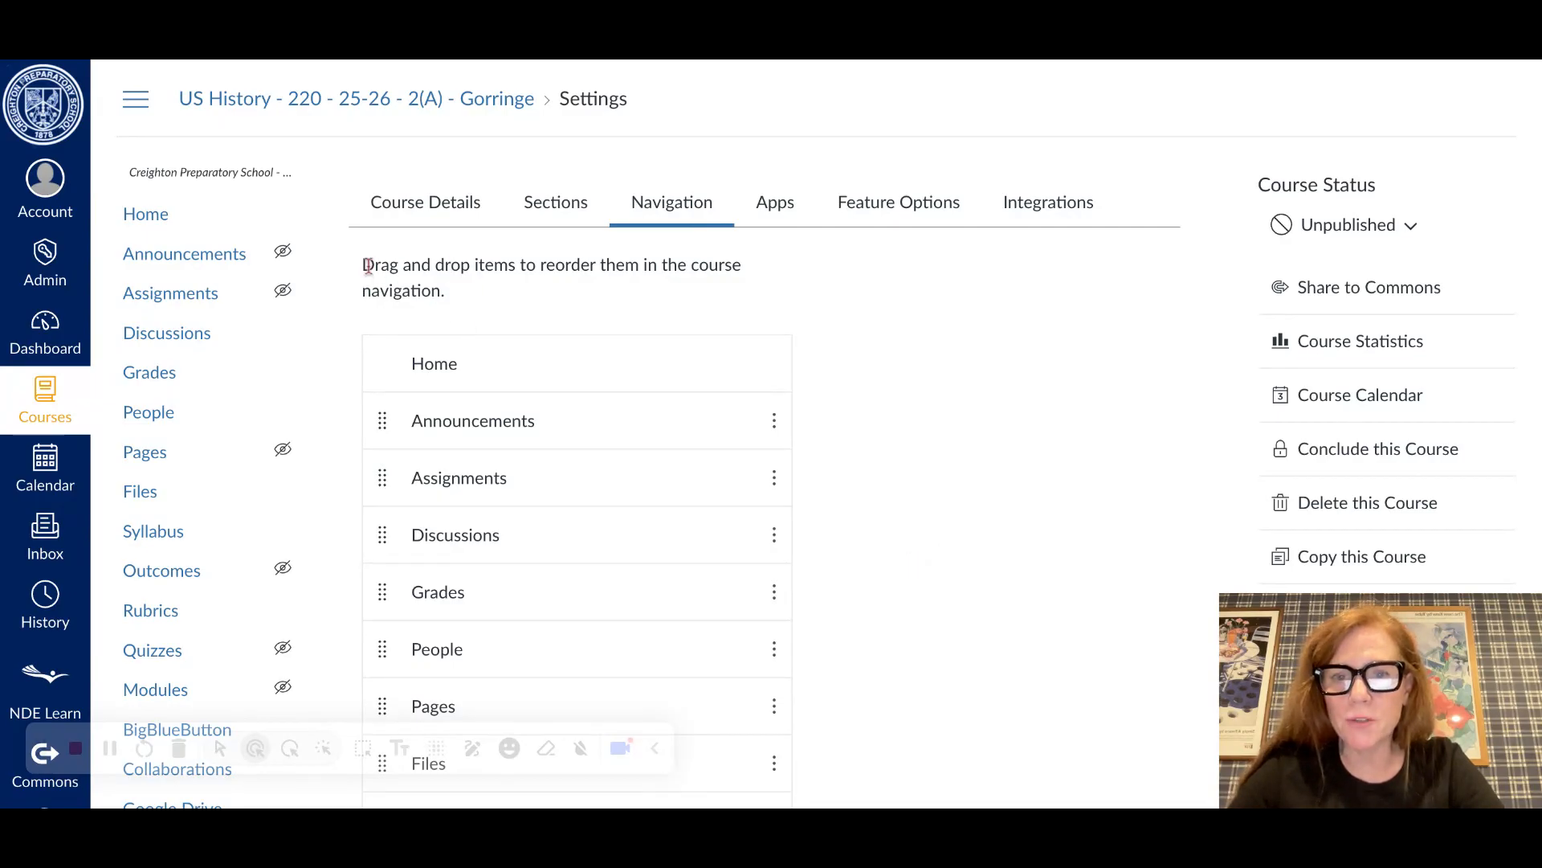
left_click_drag(363, 264, 469, 291)
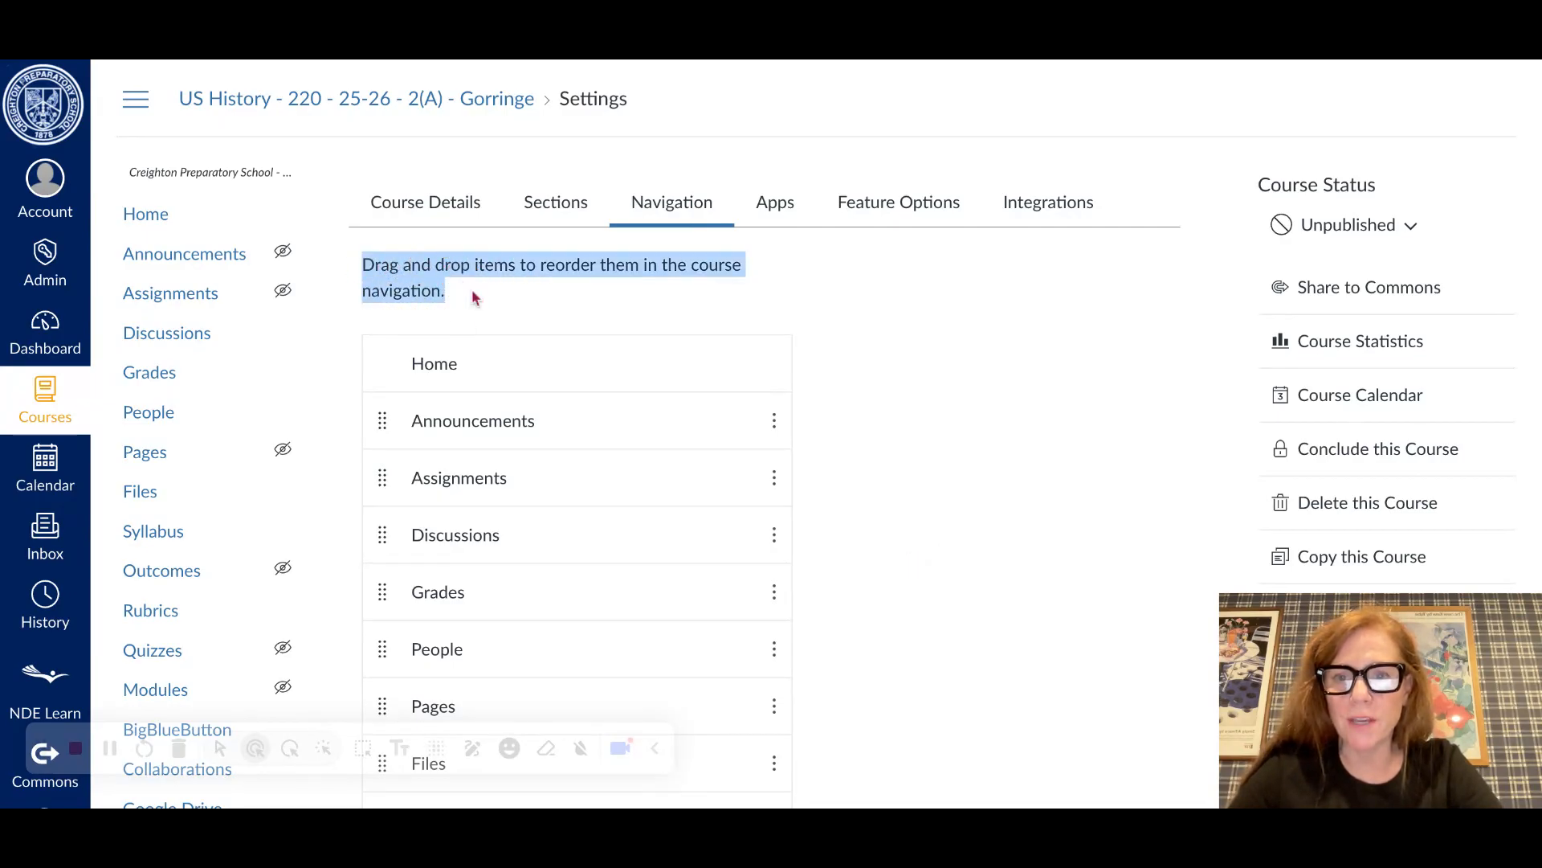
Move Credentials, Lucid (Whiteboard) and New Analytics into the list of navigation items hidden from students.
scroll(625, 506, "down", 5)
scroll(627, 506, "down", 8)
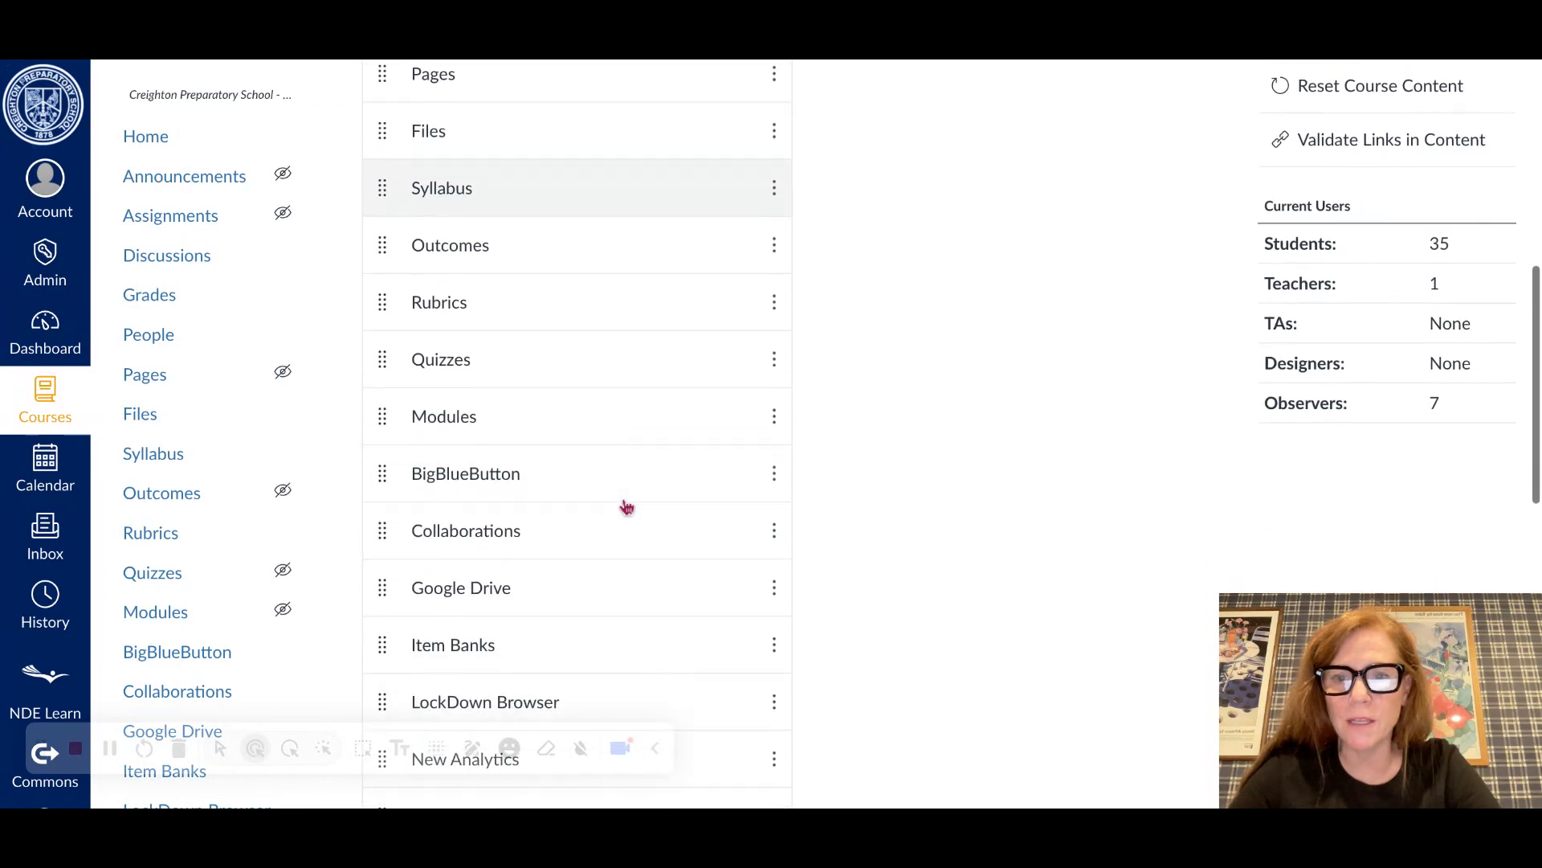
scroll(363, 512, "down", 2)
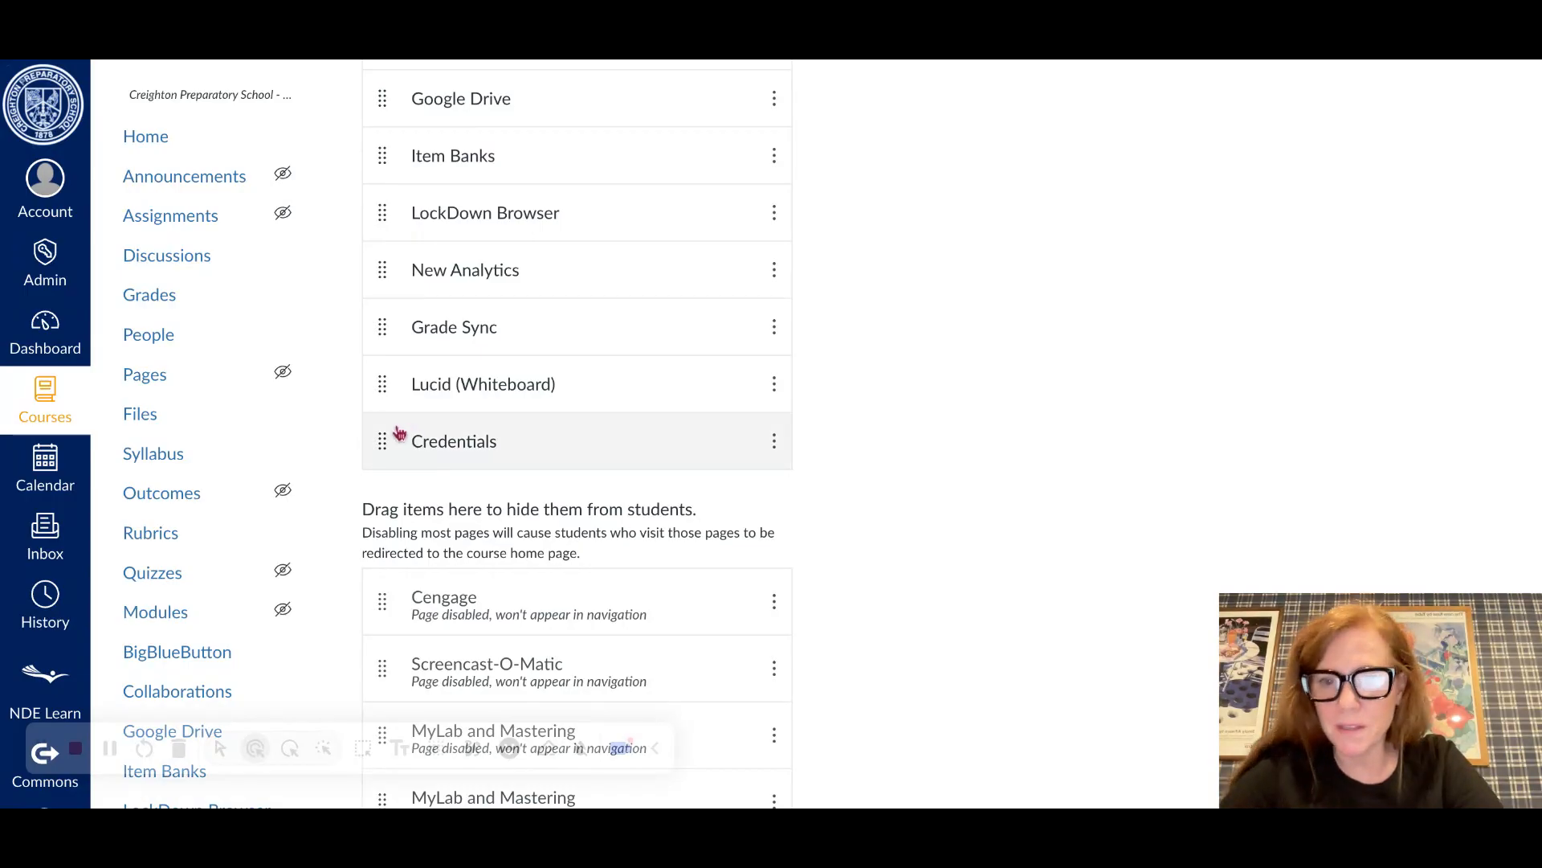
left_click_drag(385, 448, 383, 541)
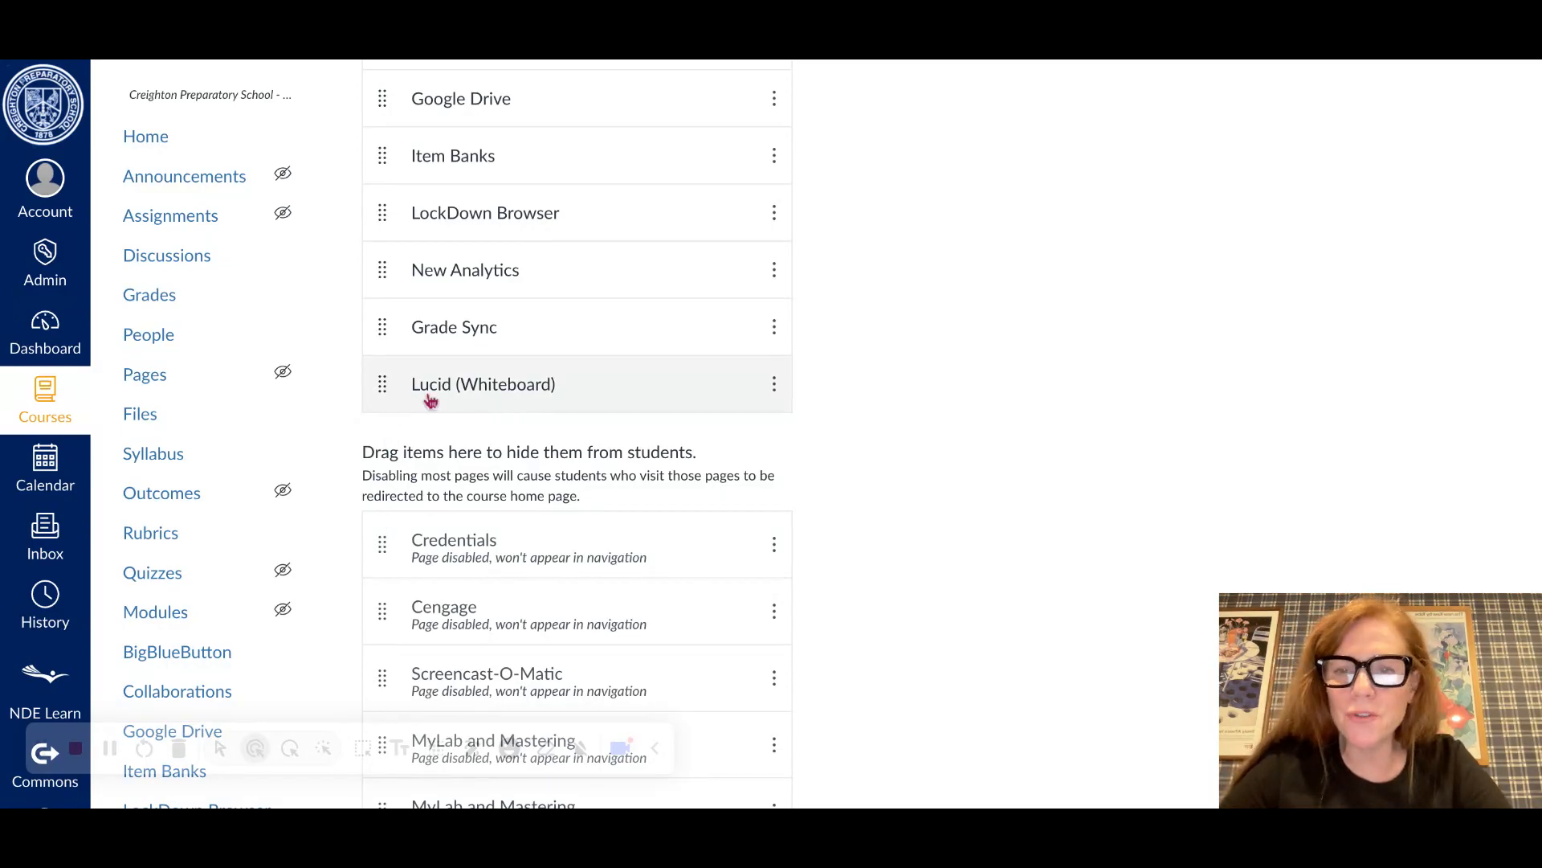
left_click_drag(384, 387, 388, 472)
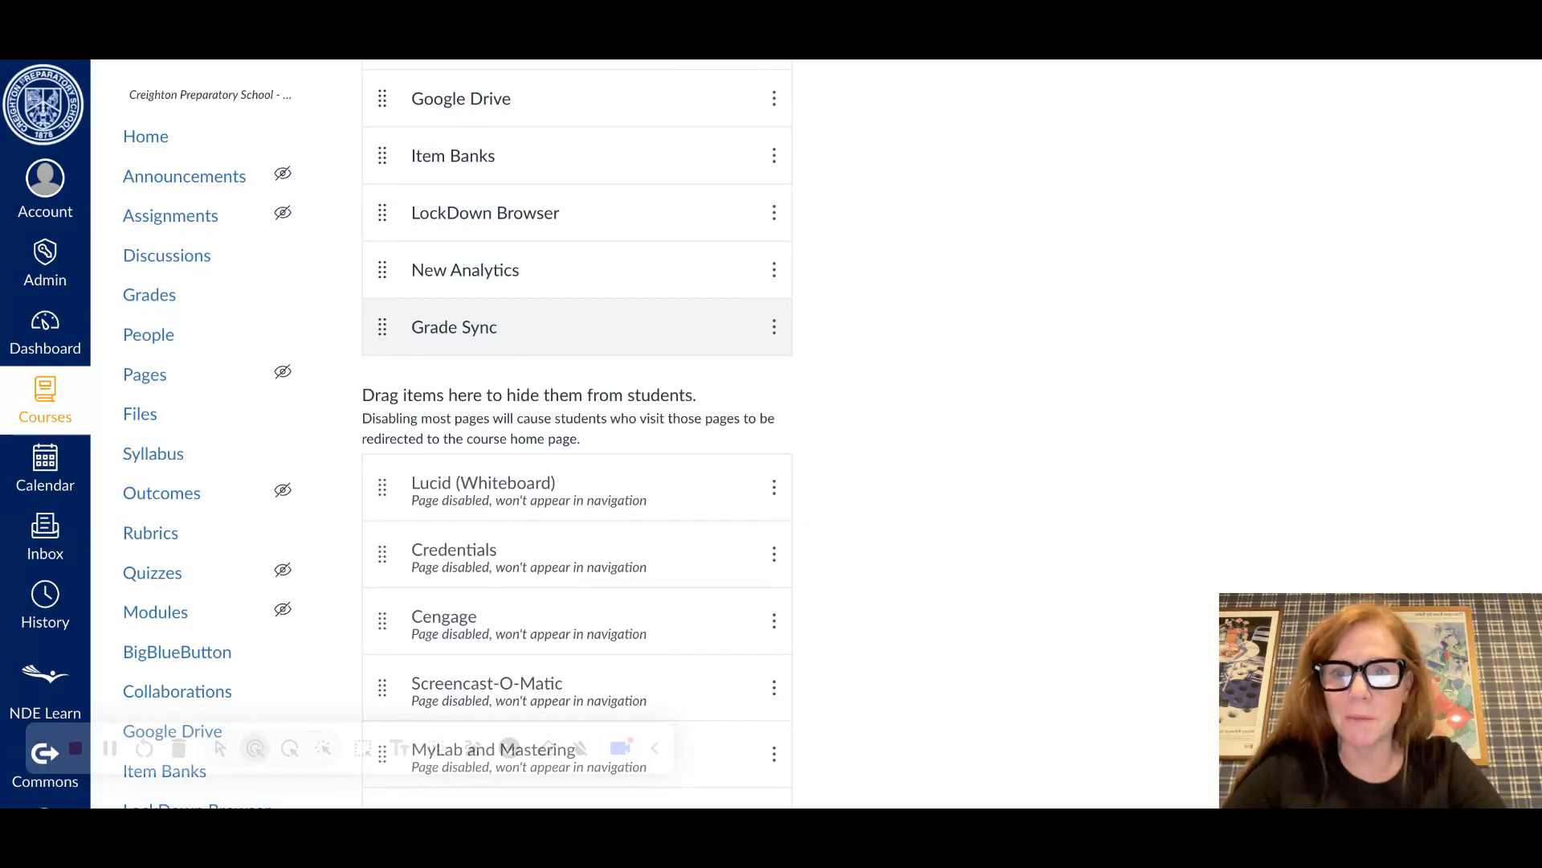
left_click_drag(383, 270, 377, 418)
Hide Google Drive, Collaborations and BigBlueButton from students in the course navigation.
scroll(378, 418, "up", 2)
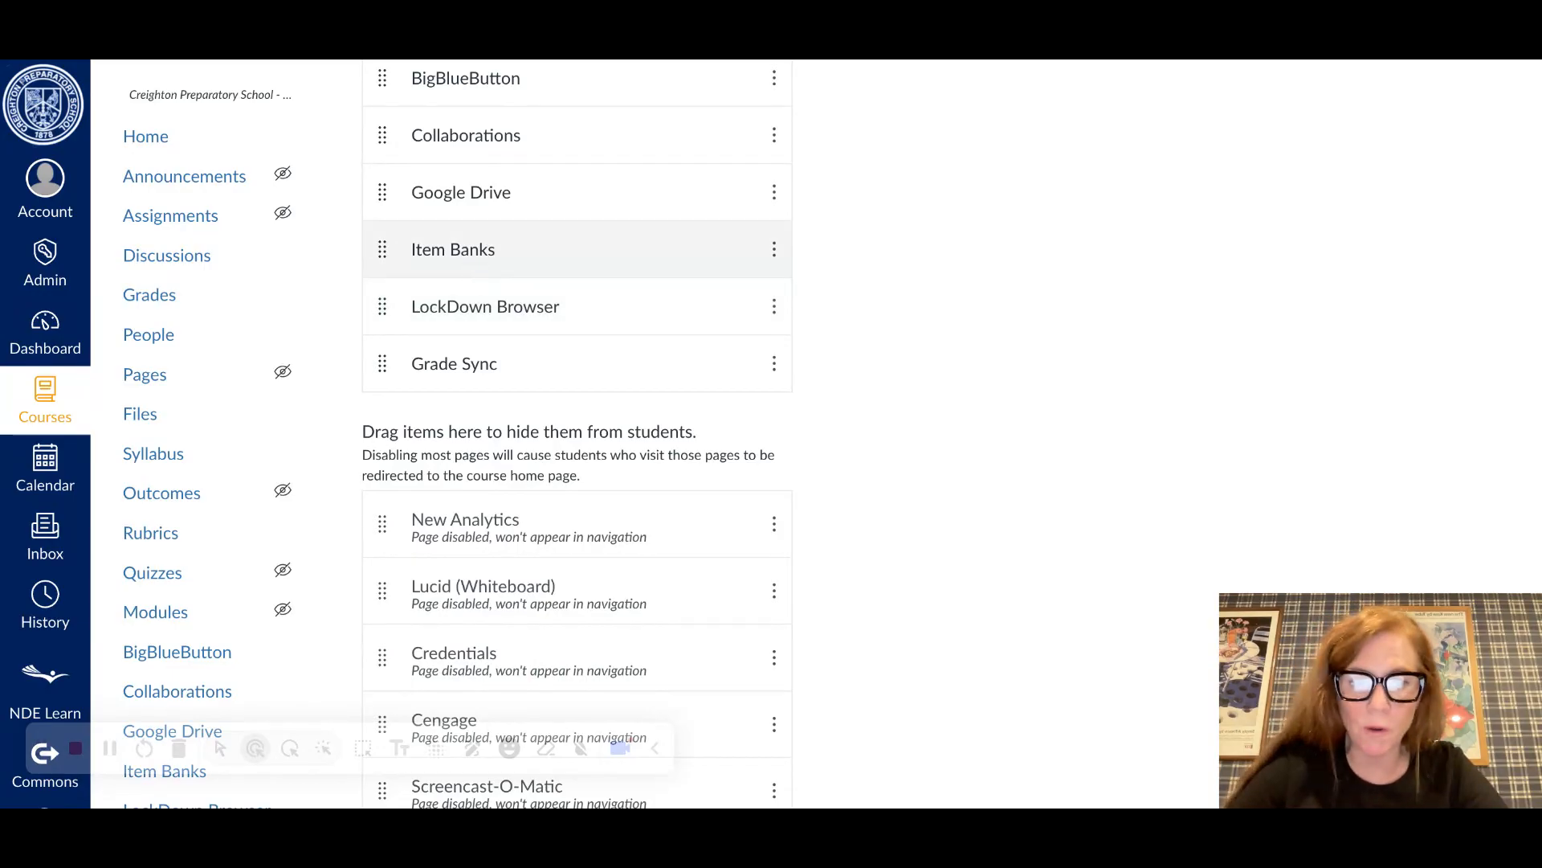
left_click_drag(385, 201, 382, 441)
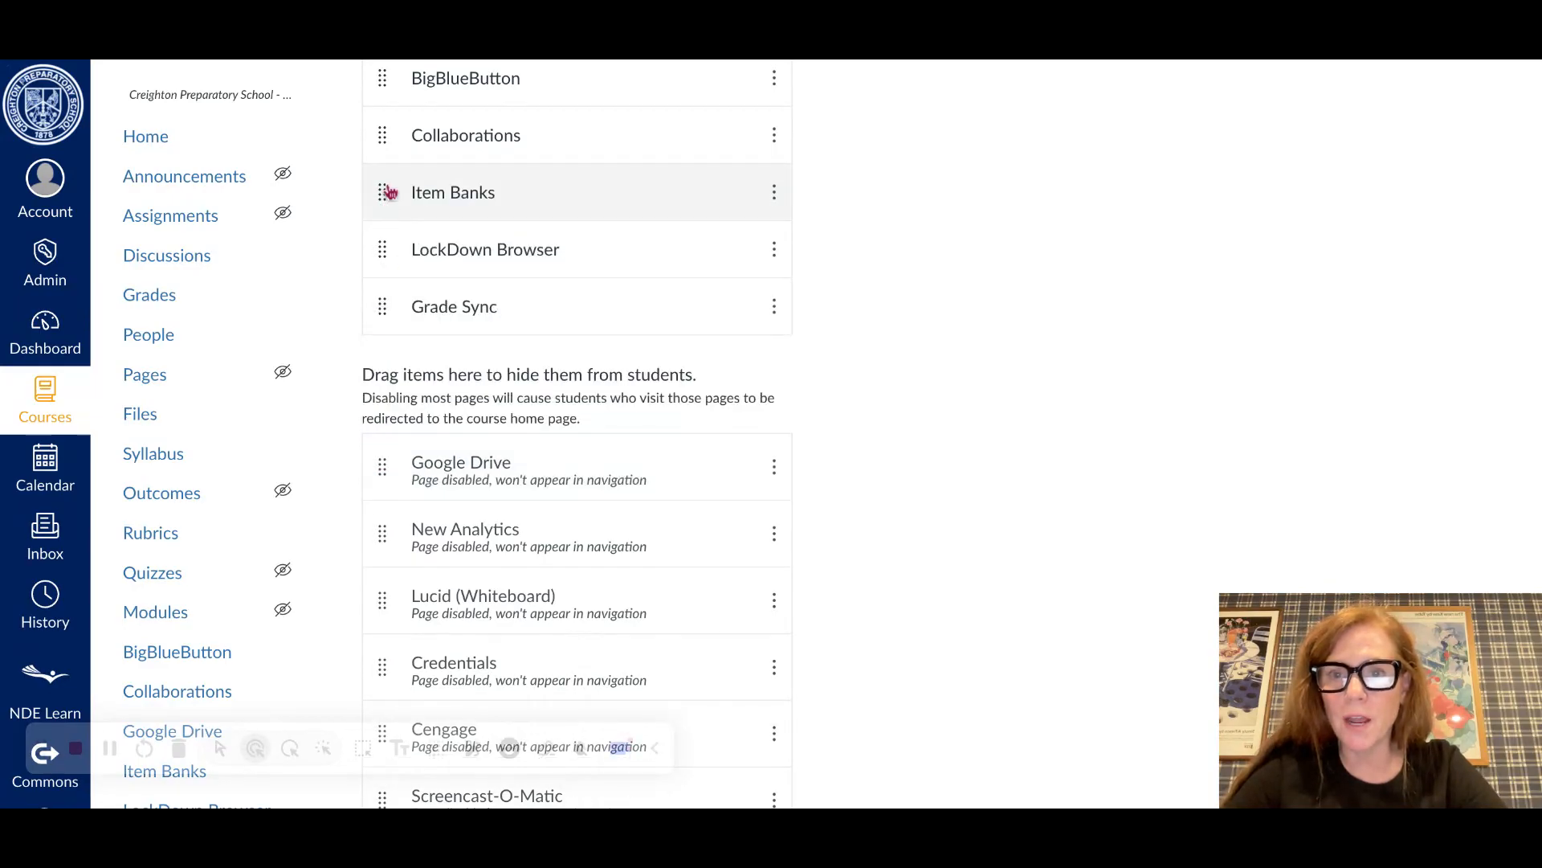
left_click_drag(382, 136, 384, 411)
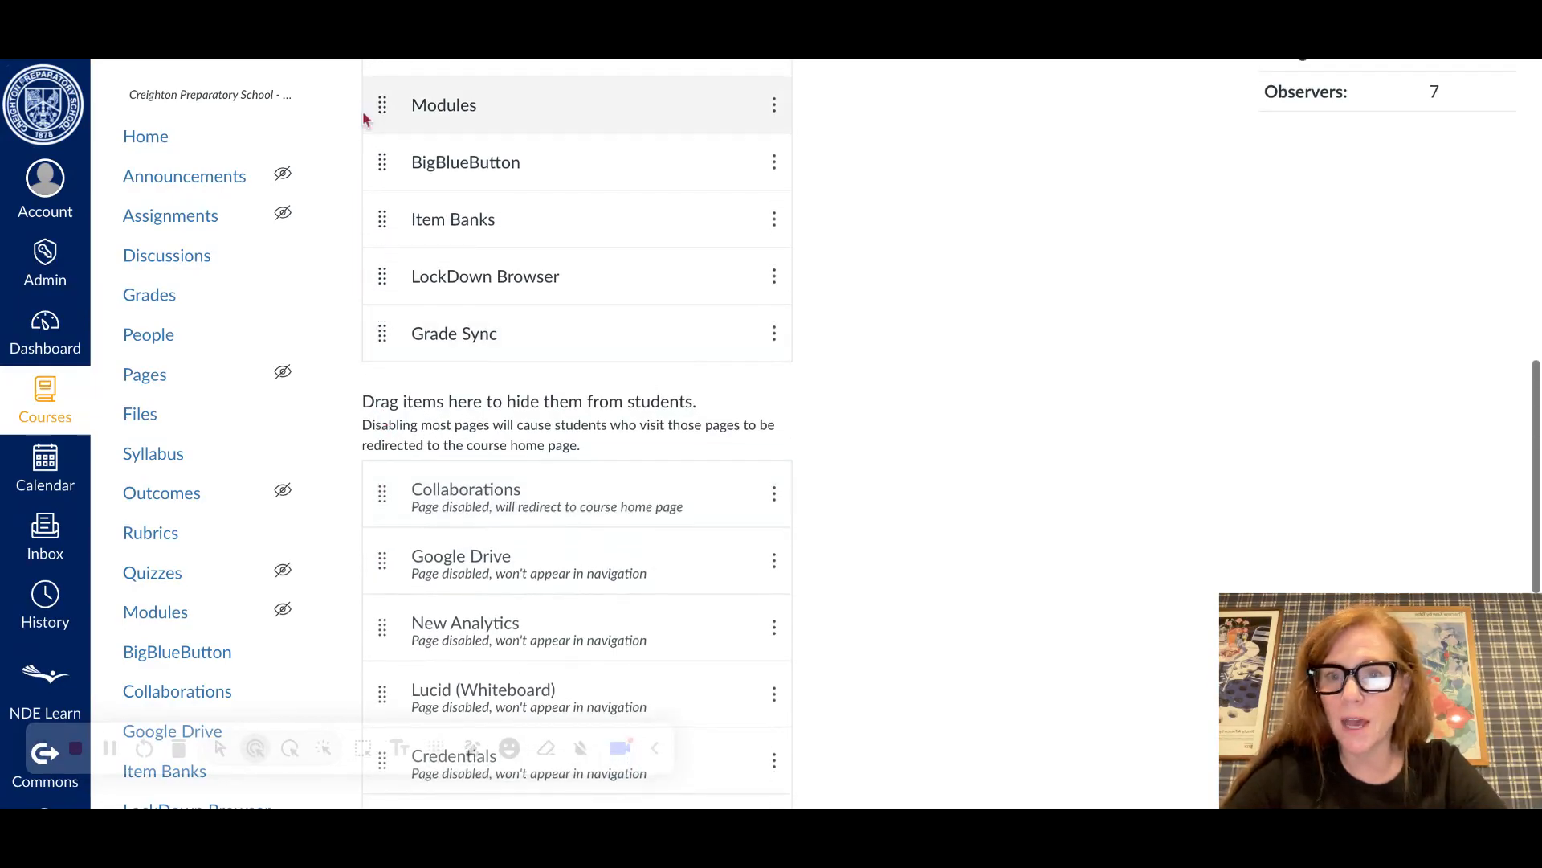
left_click_drag(383, 161, 388, 431)
Hide Modules, Quizzes and Outcomes from students in the course navigation.
scroll(405, 321, "up", 1)
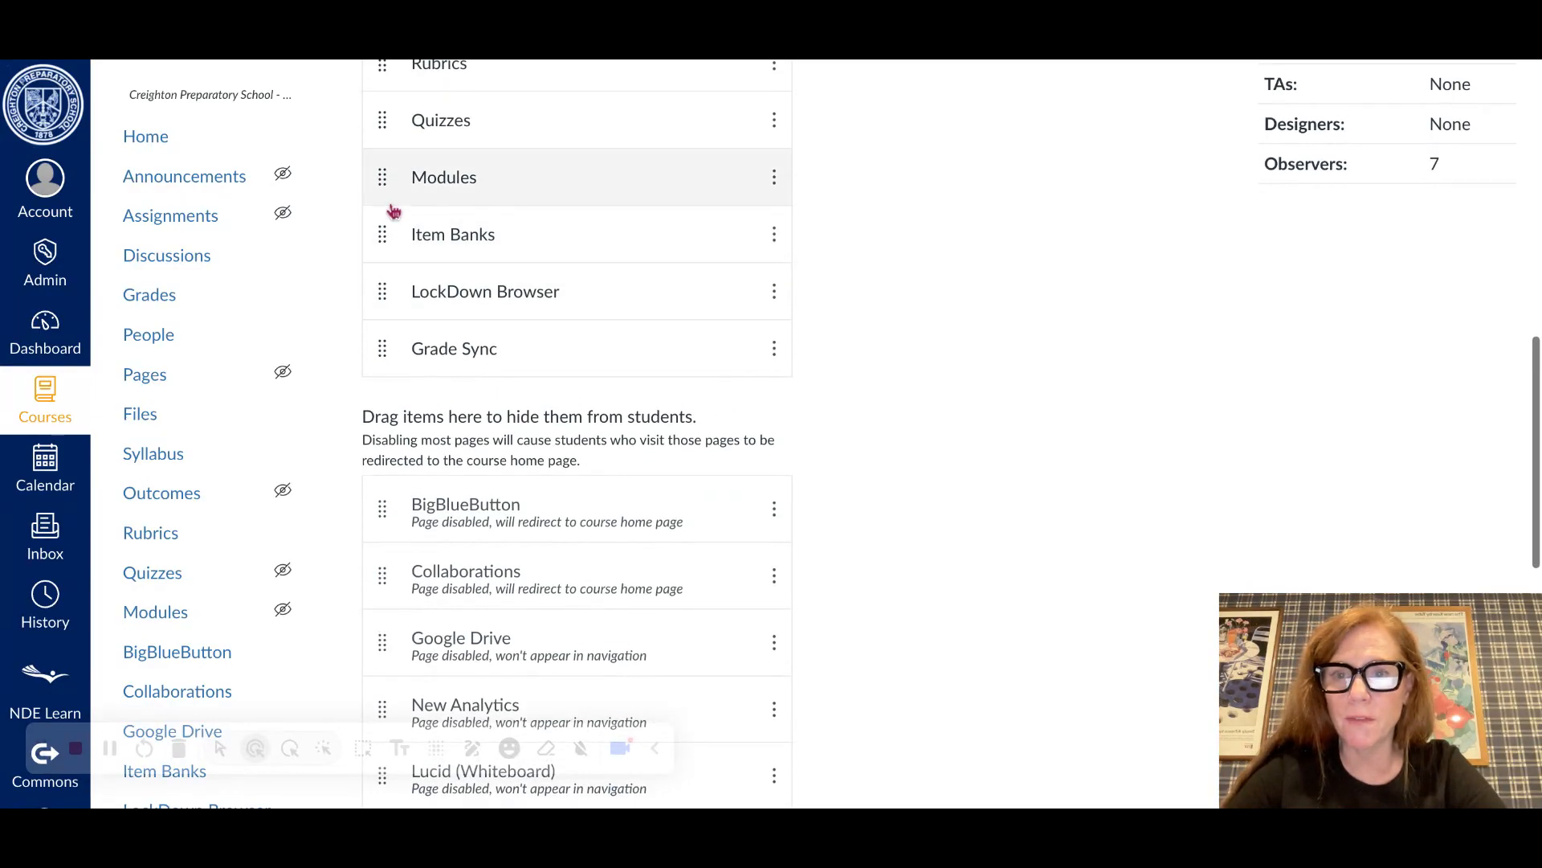
left_click_drag(387, 180, 392, 440)
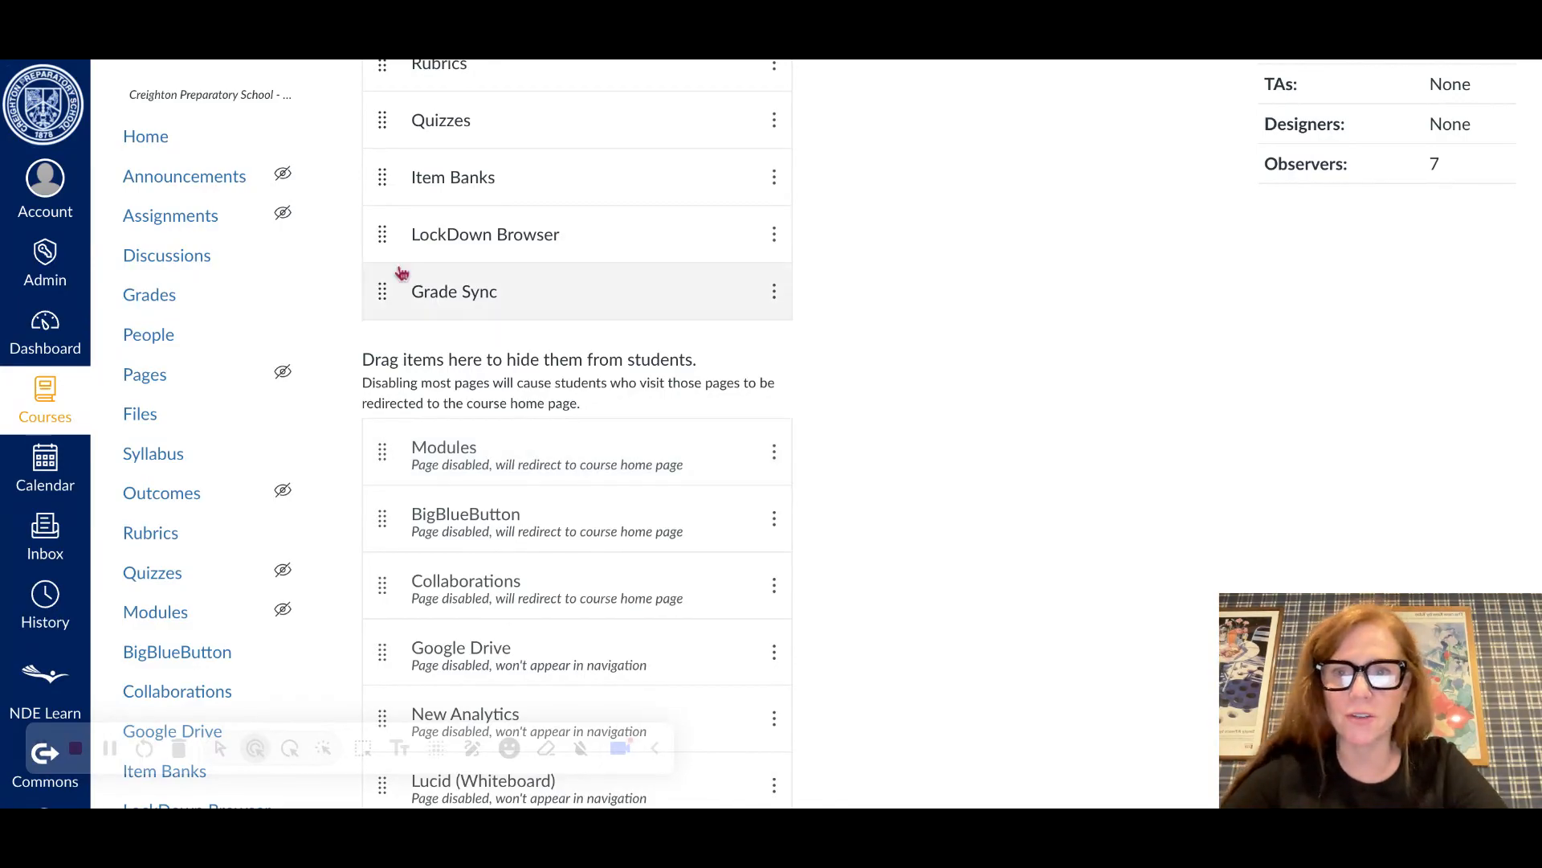
left_click_drag(384, 120, 393, 365)
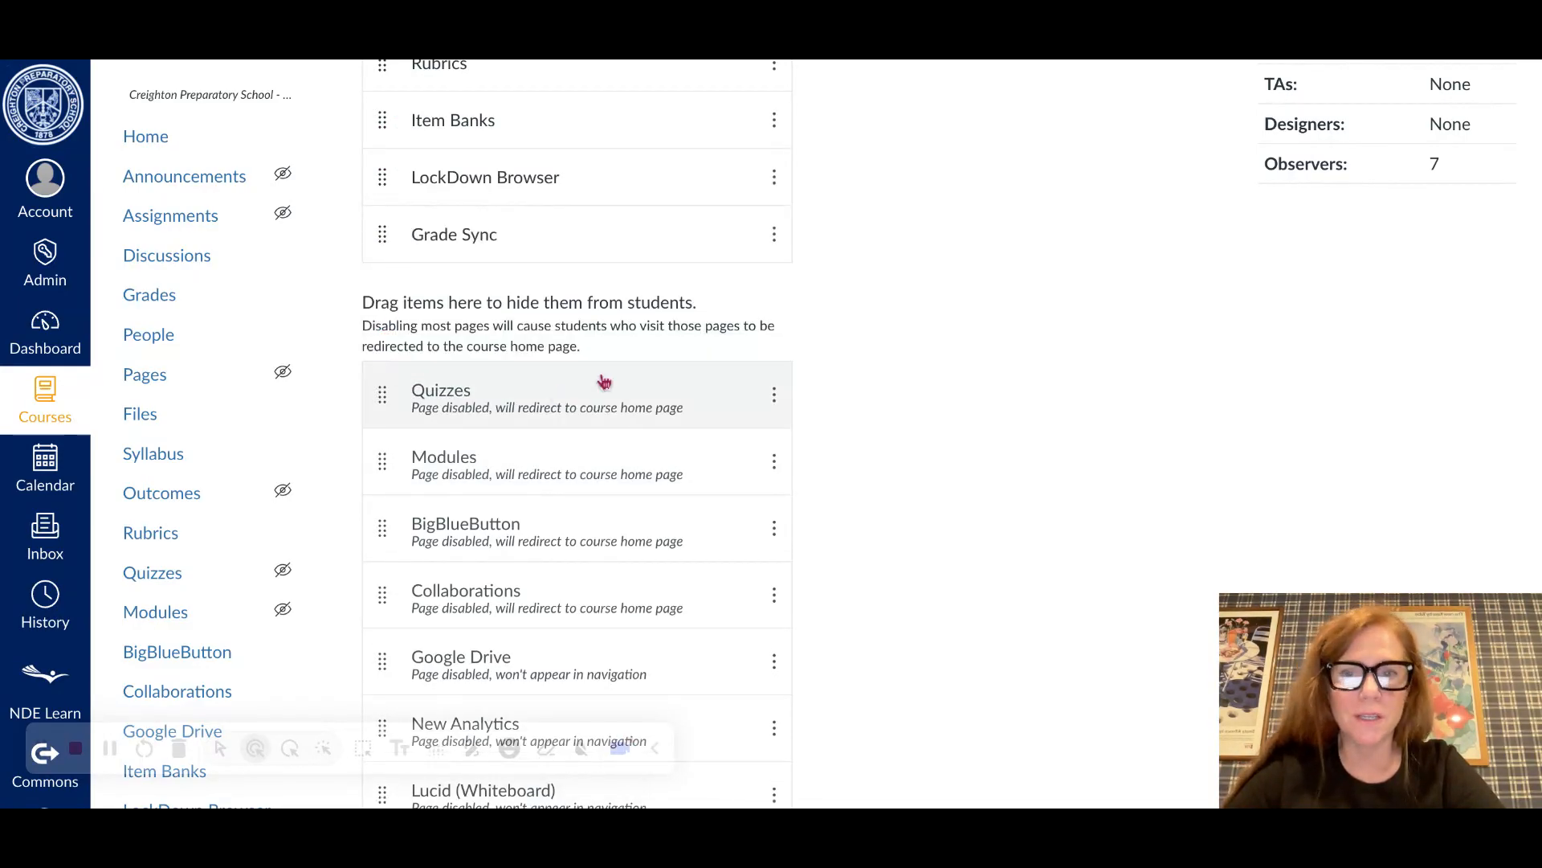
scroll(575, 331, "up", 1)
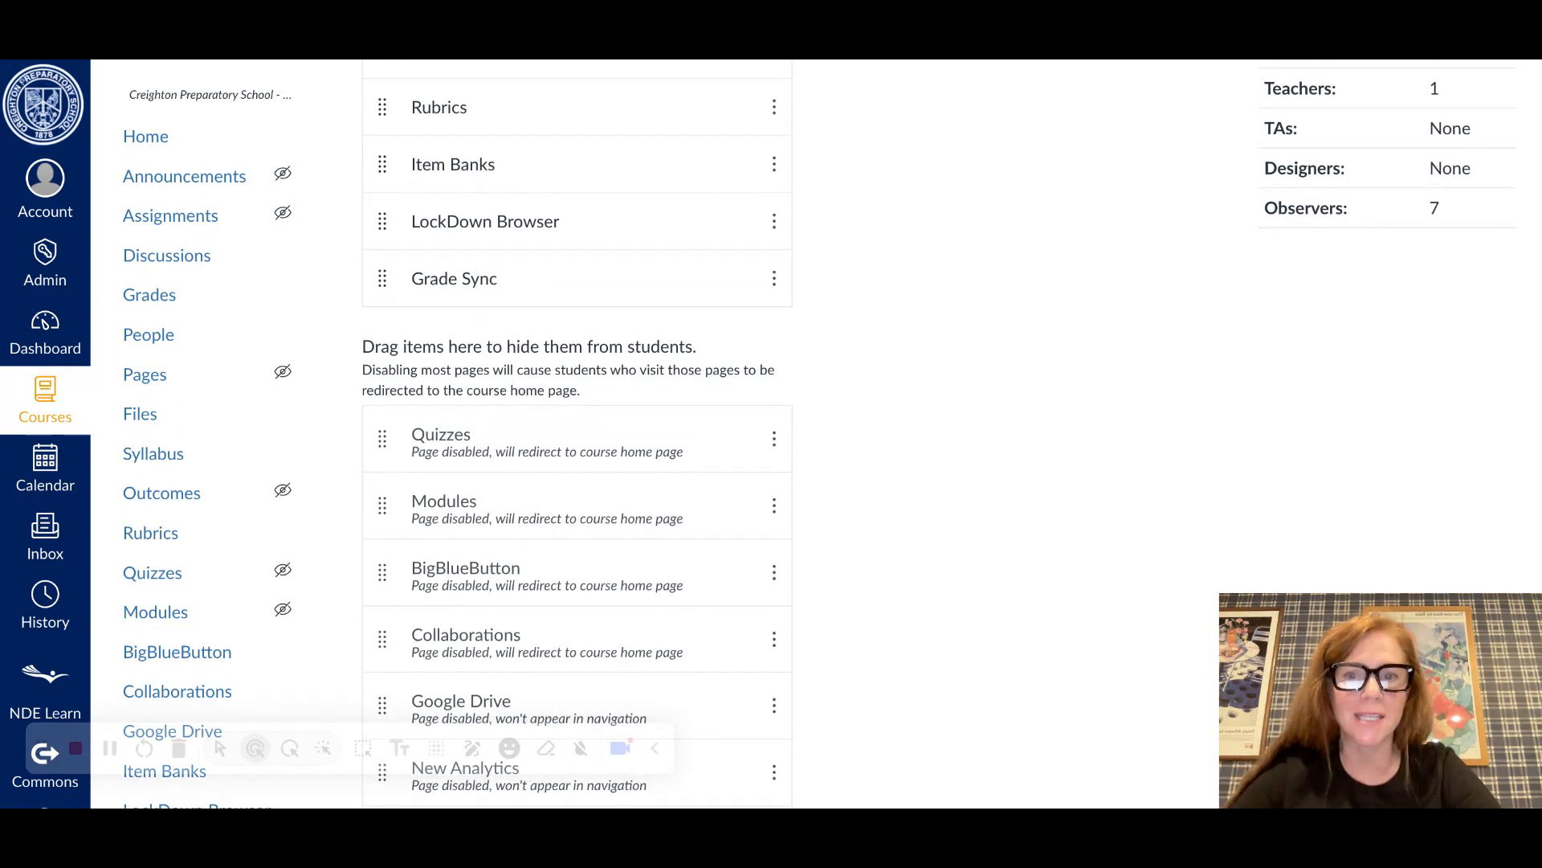
scroll(575, 331, "up", 1)
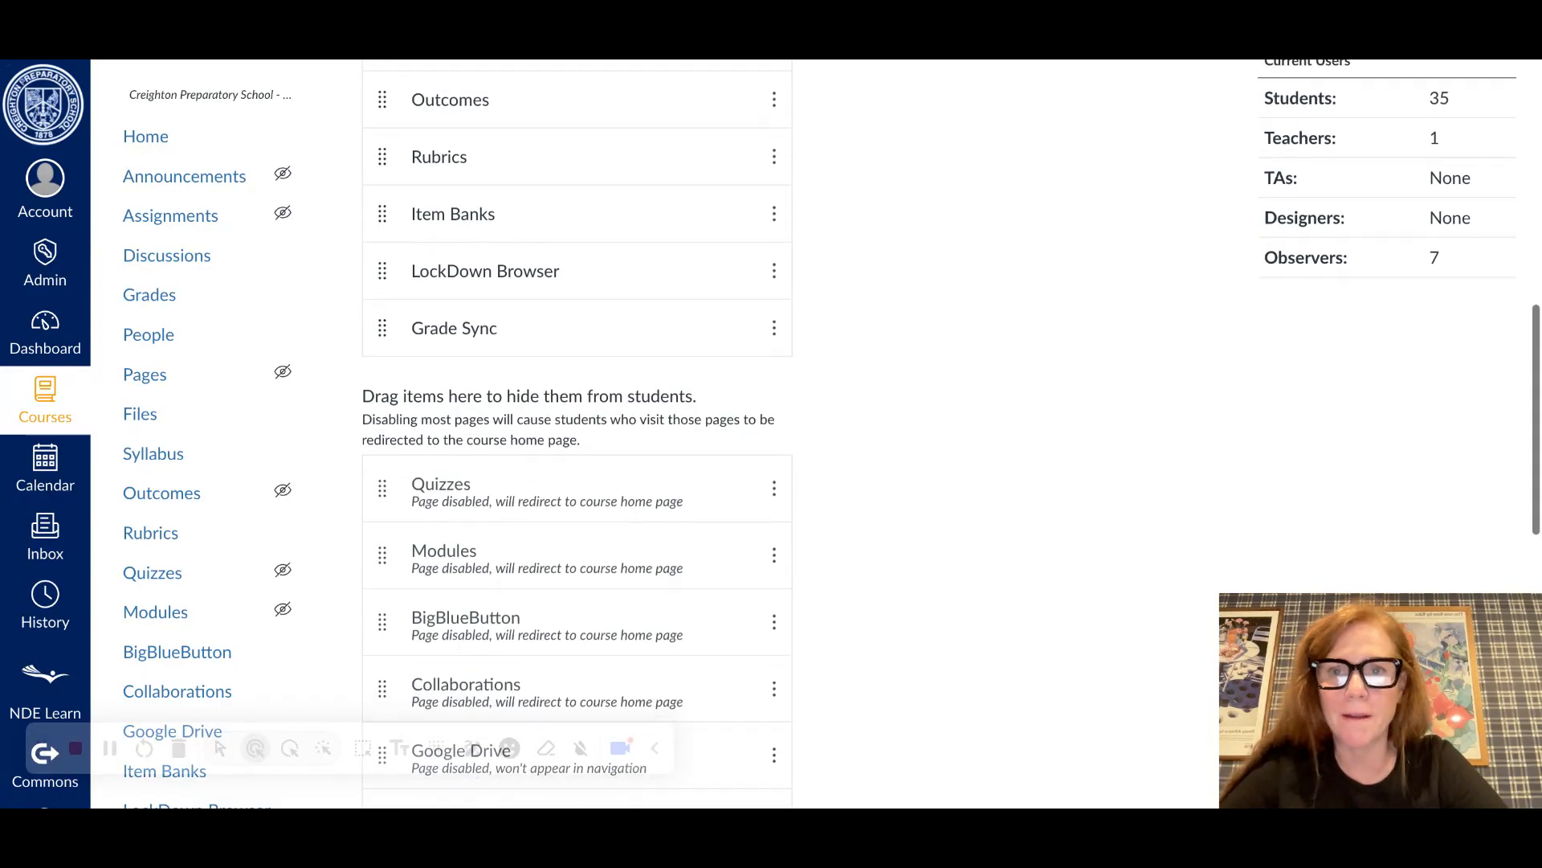
left_click_drag(382, 108, 373, 431)
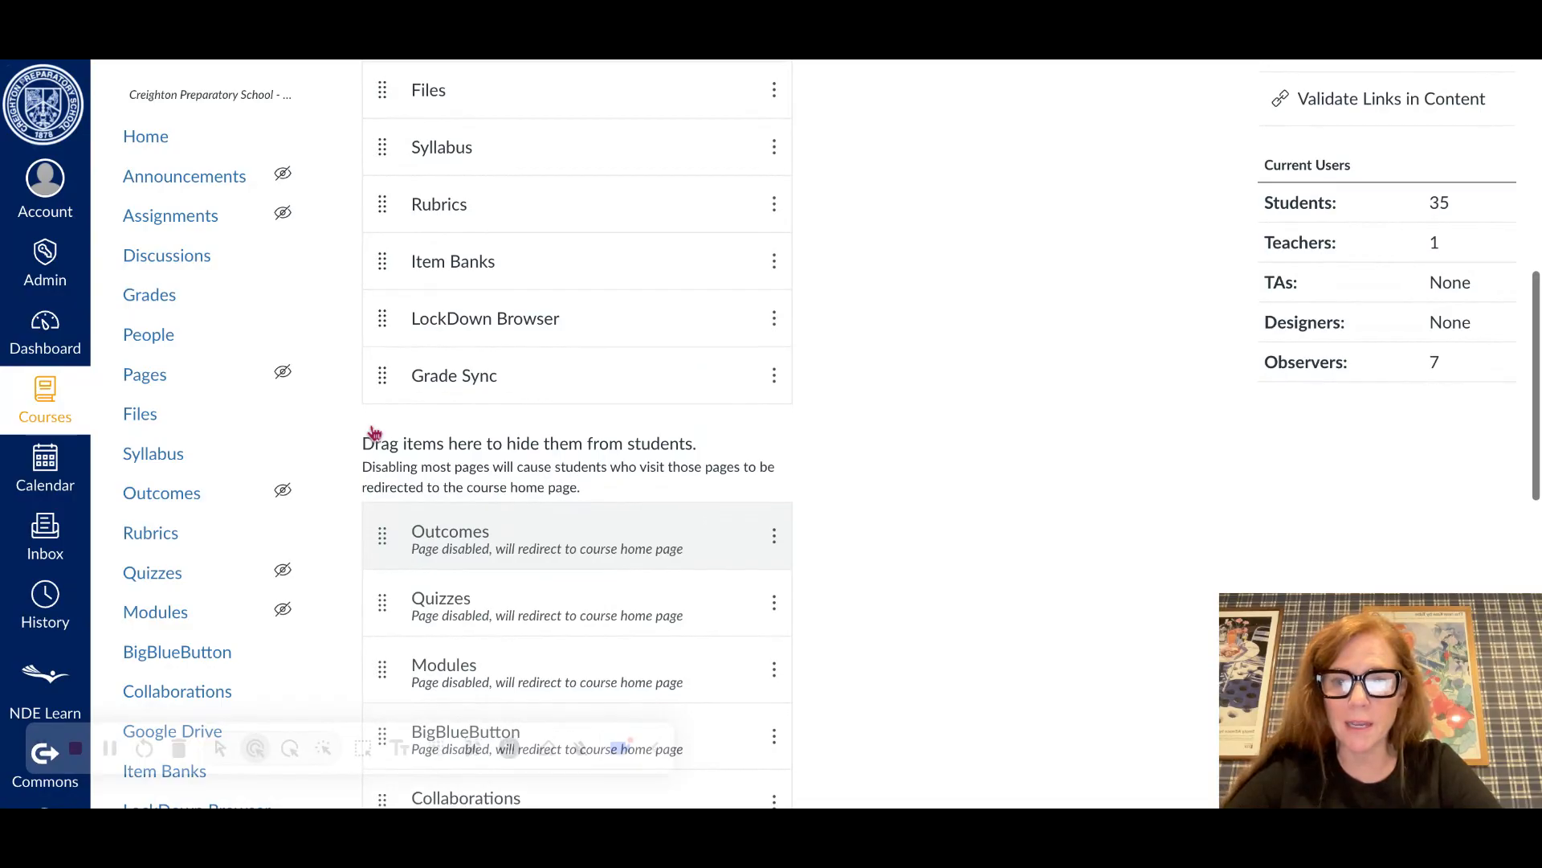
Hide Files, Pages and People from students in the course navigation.
scroll(404, 250, "up", 1)
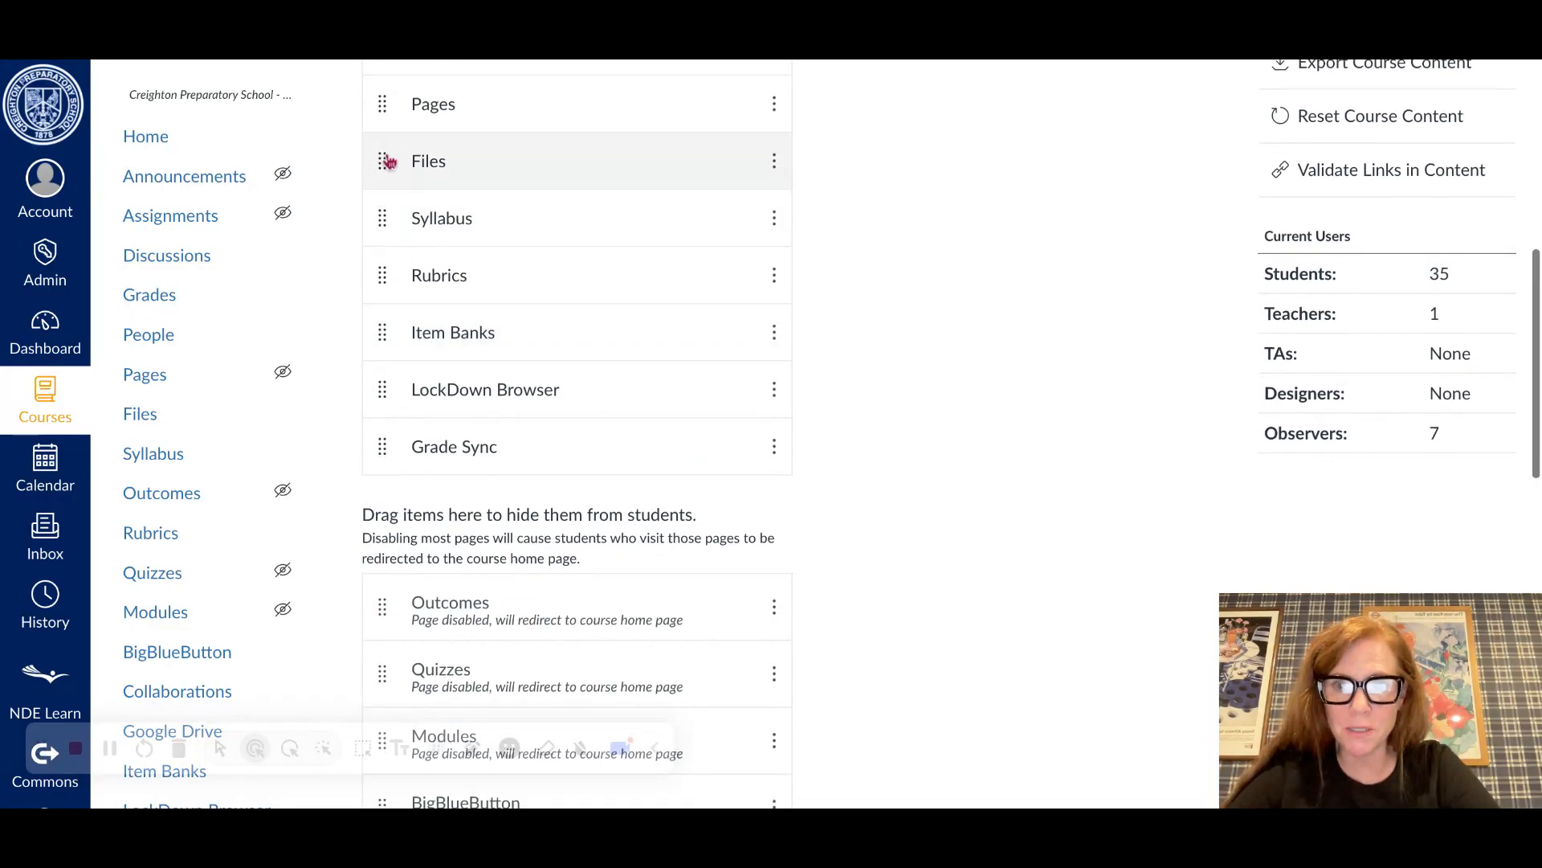
left_click_drag(382, 160, 391, 519)
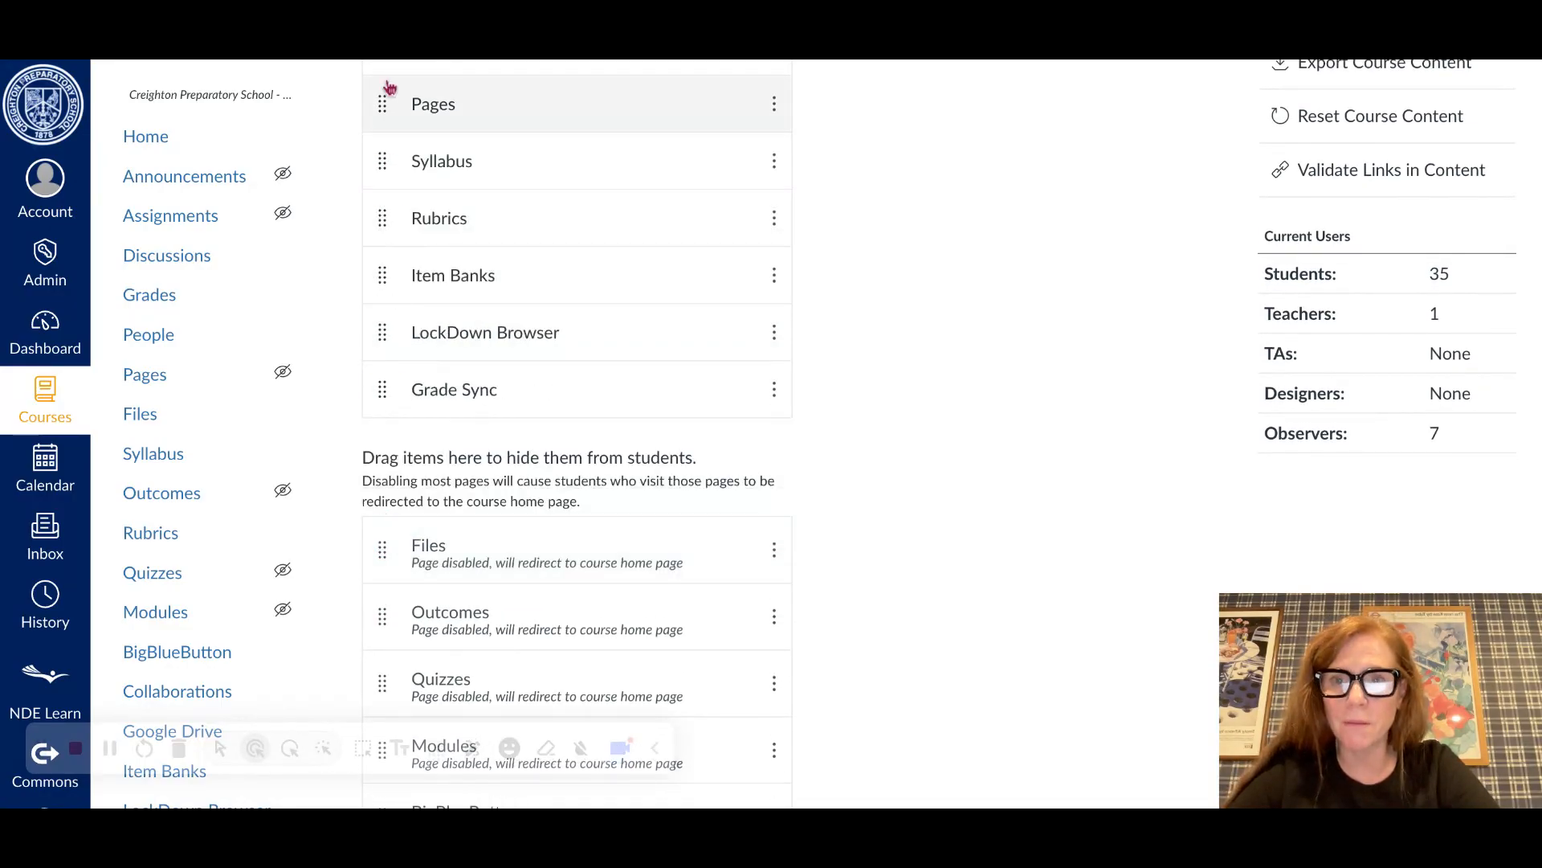
left_click_drag(382, 104, 386, 485)
scroll(386, 485, "up", 2)
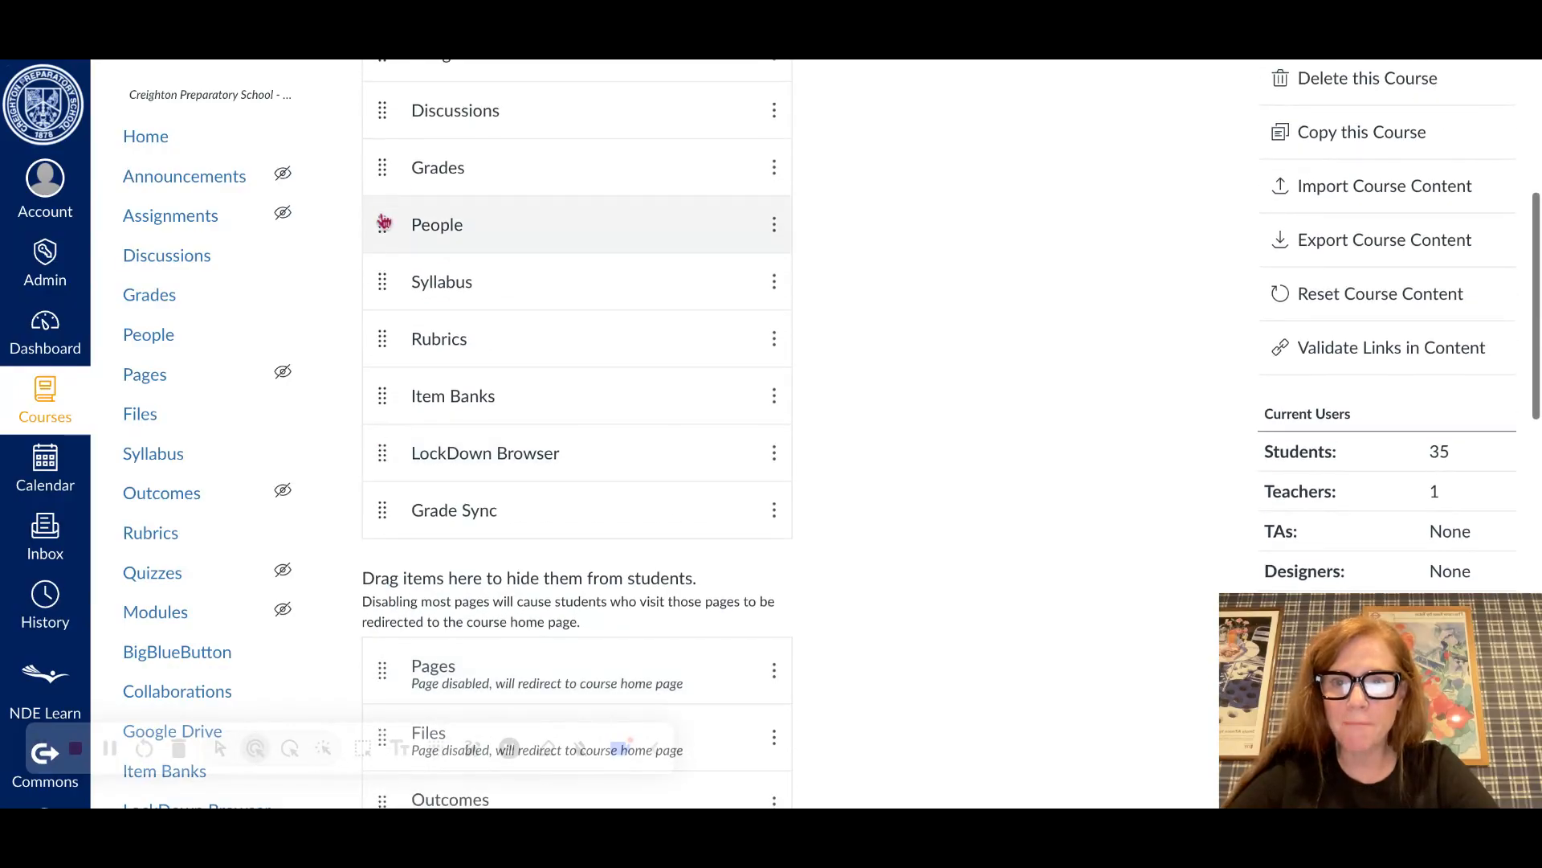
left_click_drag(383, 223, 385, 608)
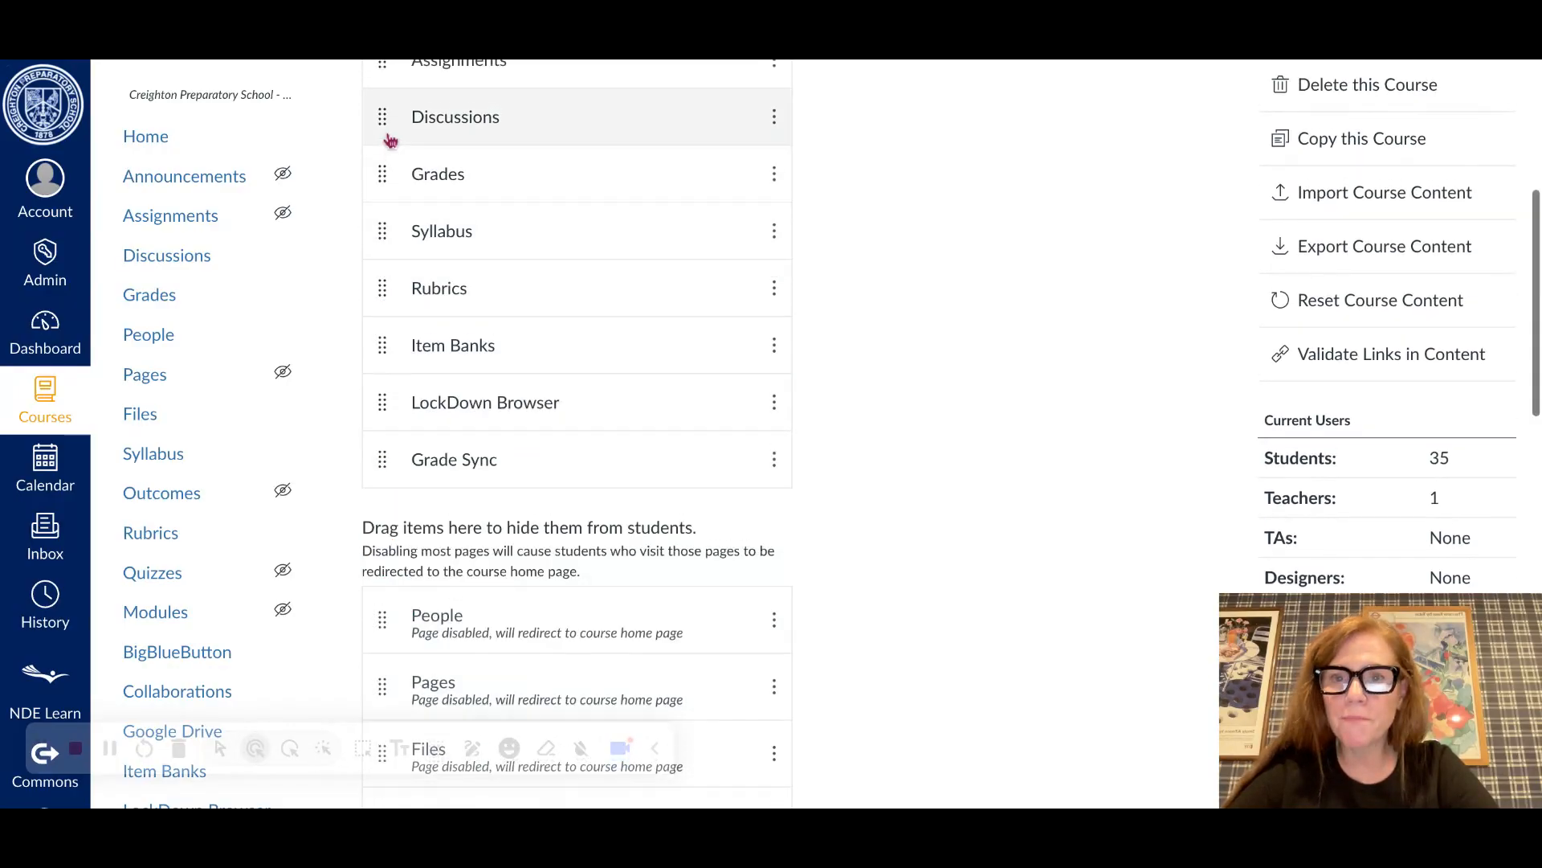
Hide Announcements and Assignments from students, and save the course navigation changes.
scroll(389, 213, "up", 1)
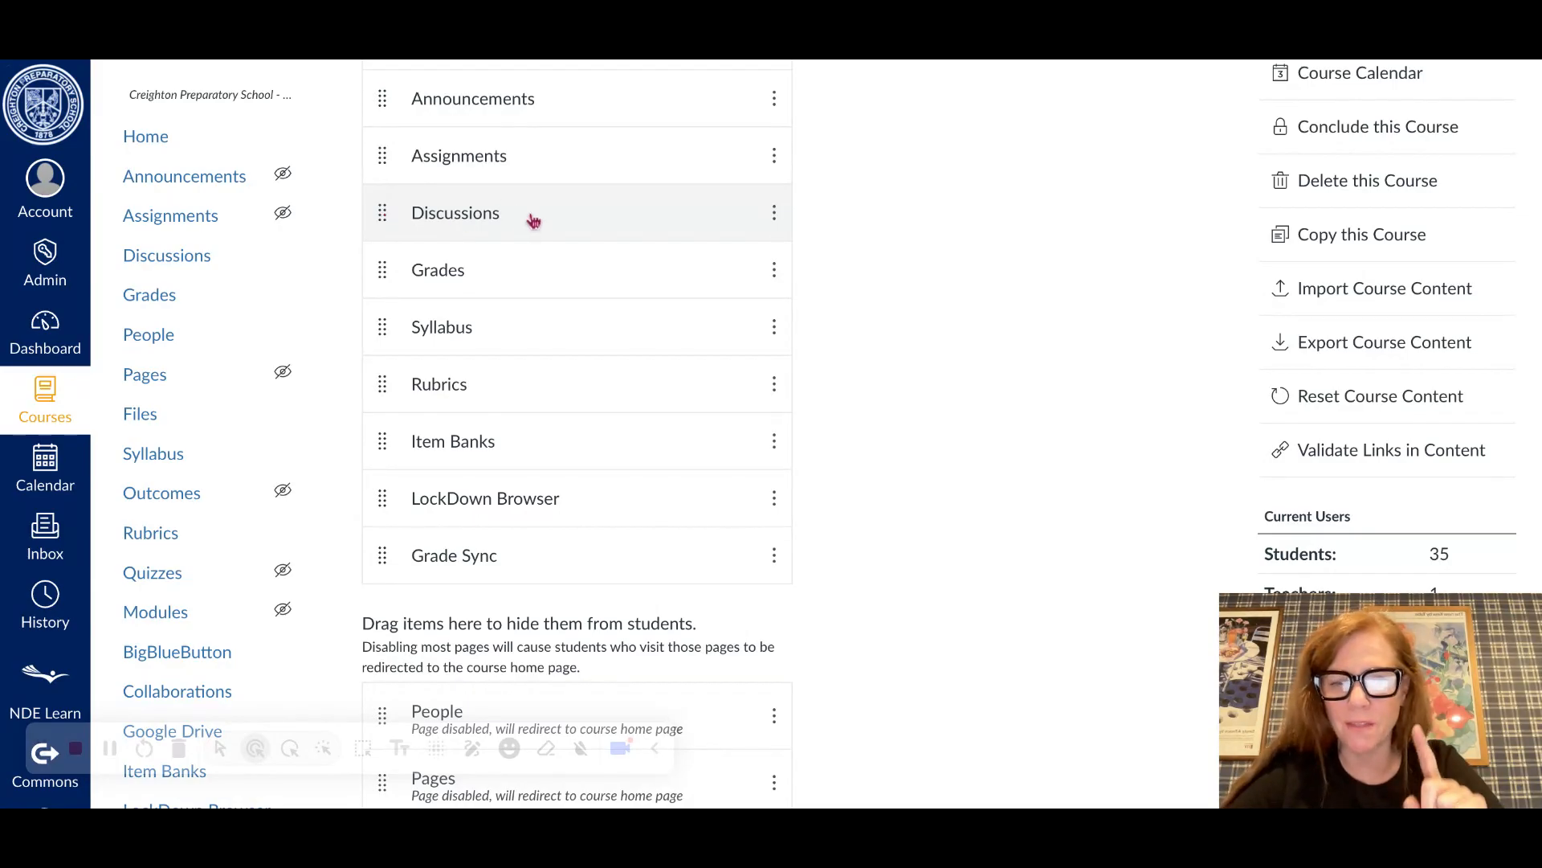
left_click_drag(384, 99, 388, 632)
scroll(387, 632, "down", 2)
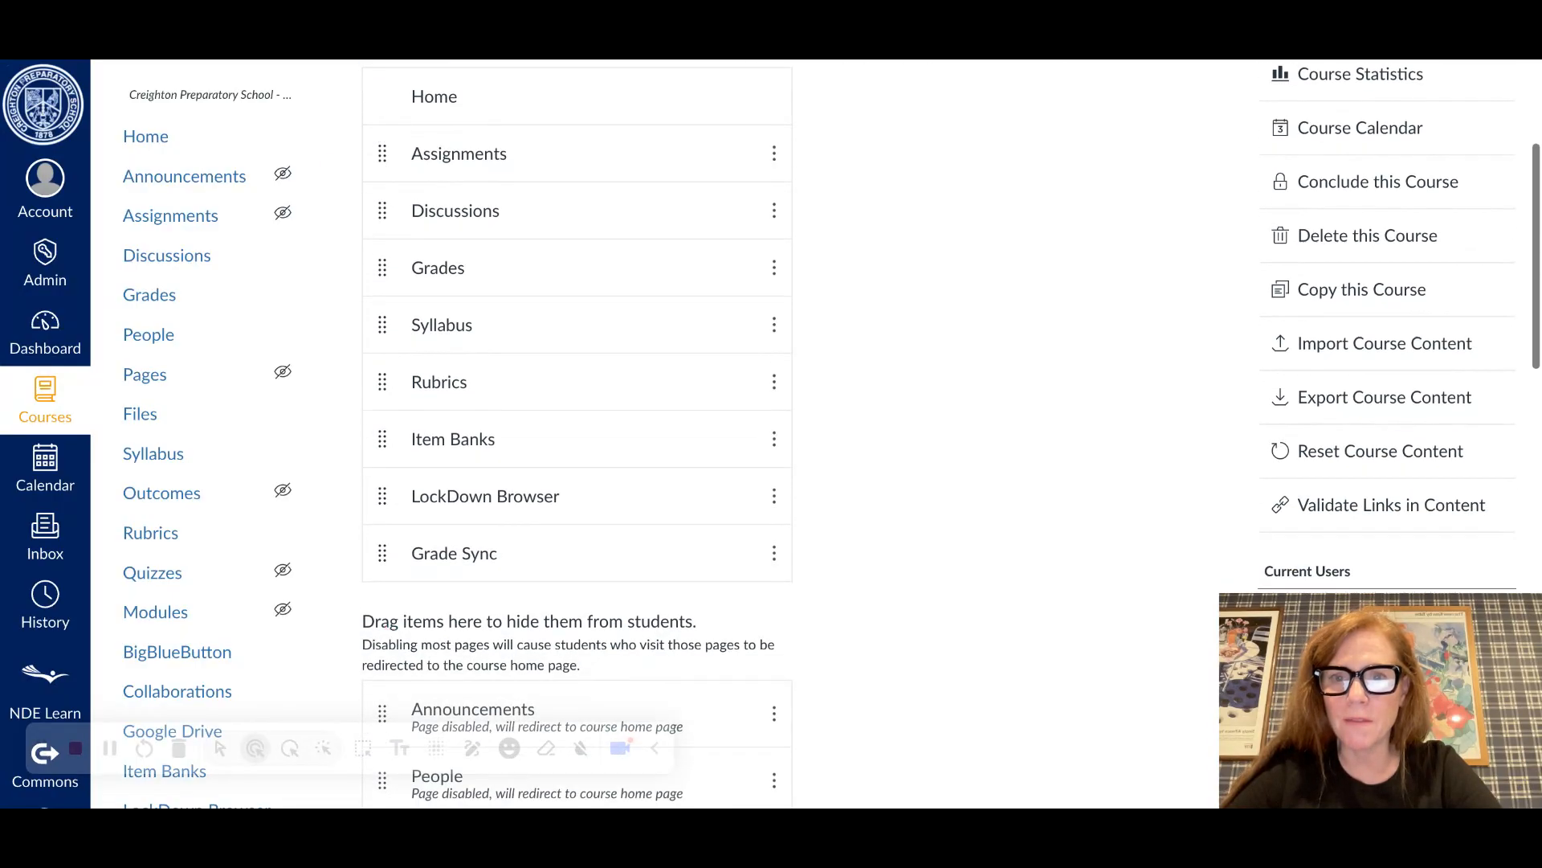
left_click_drag(386, 158, 367, 647)
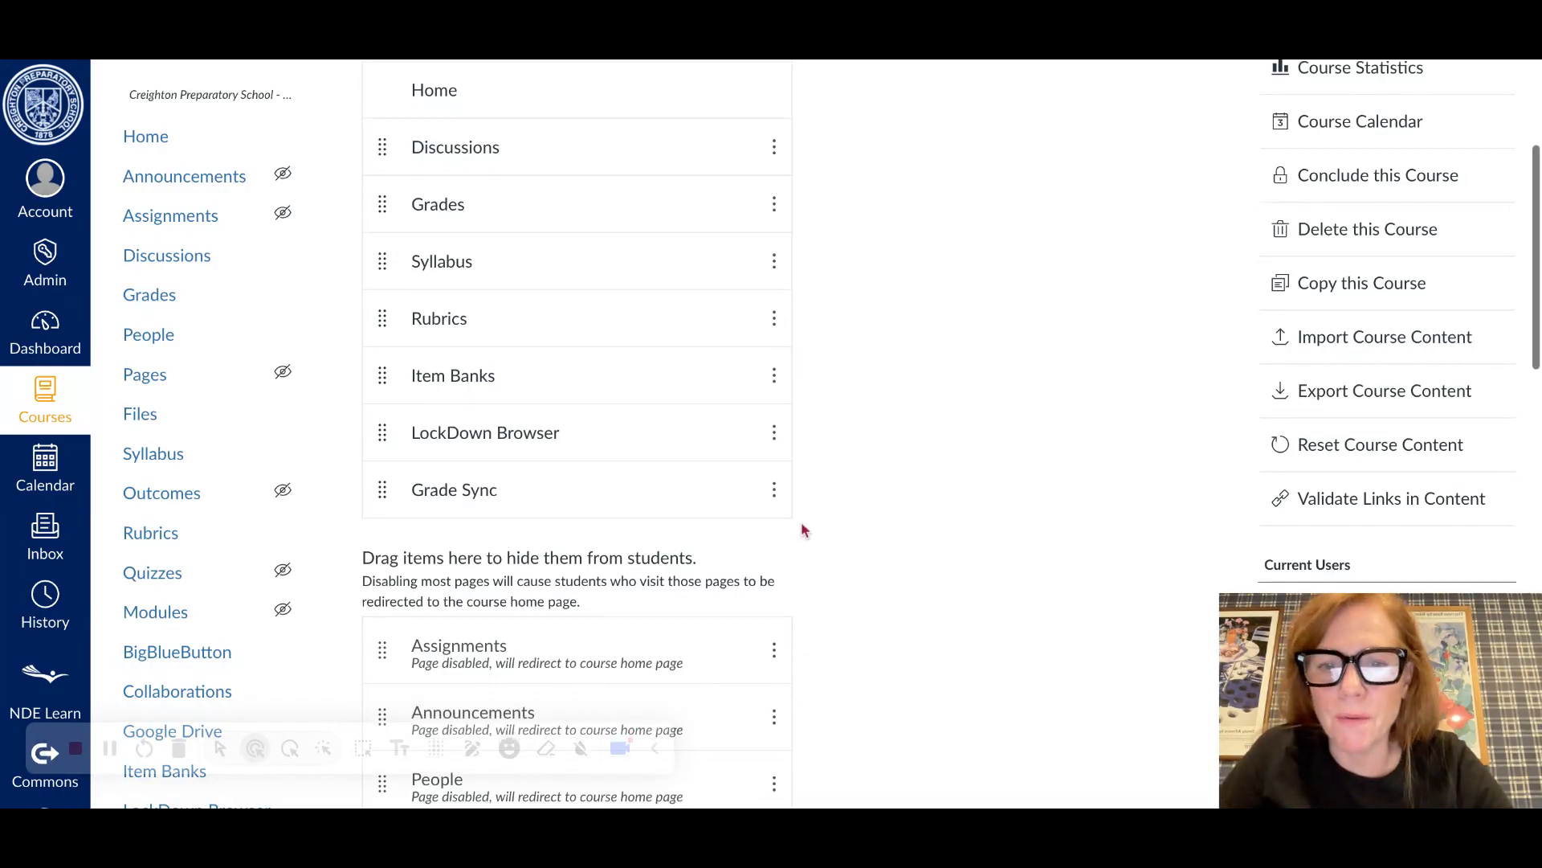
scroll(802, 522, "down", 10)
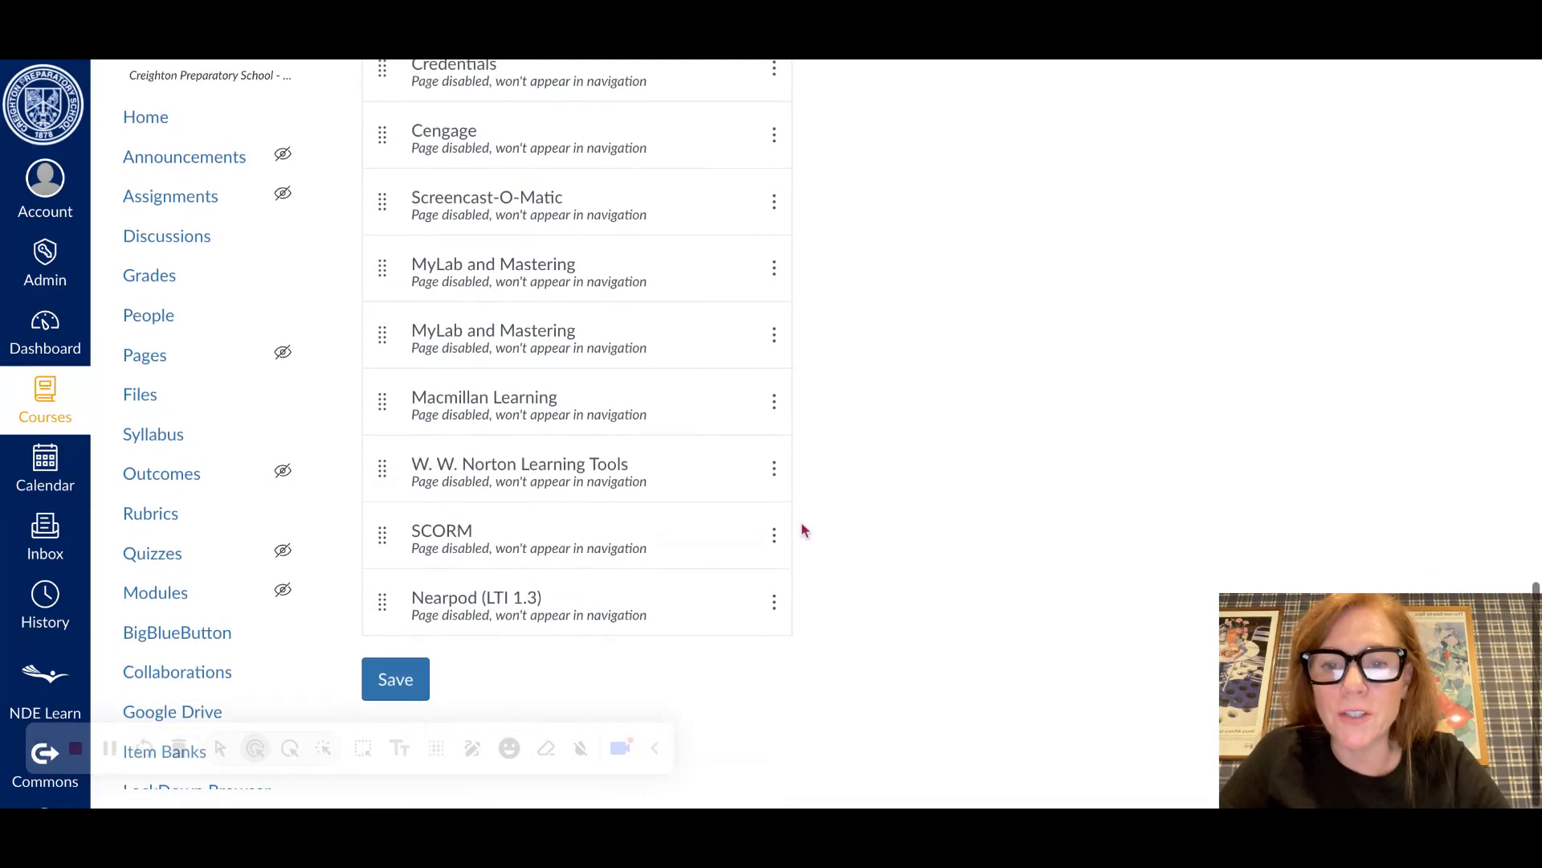
left_click(396, 701)
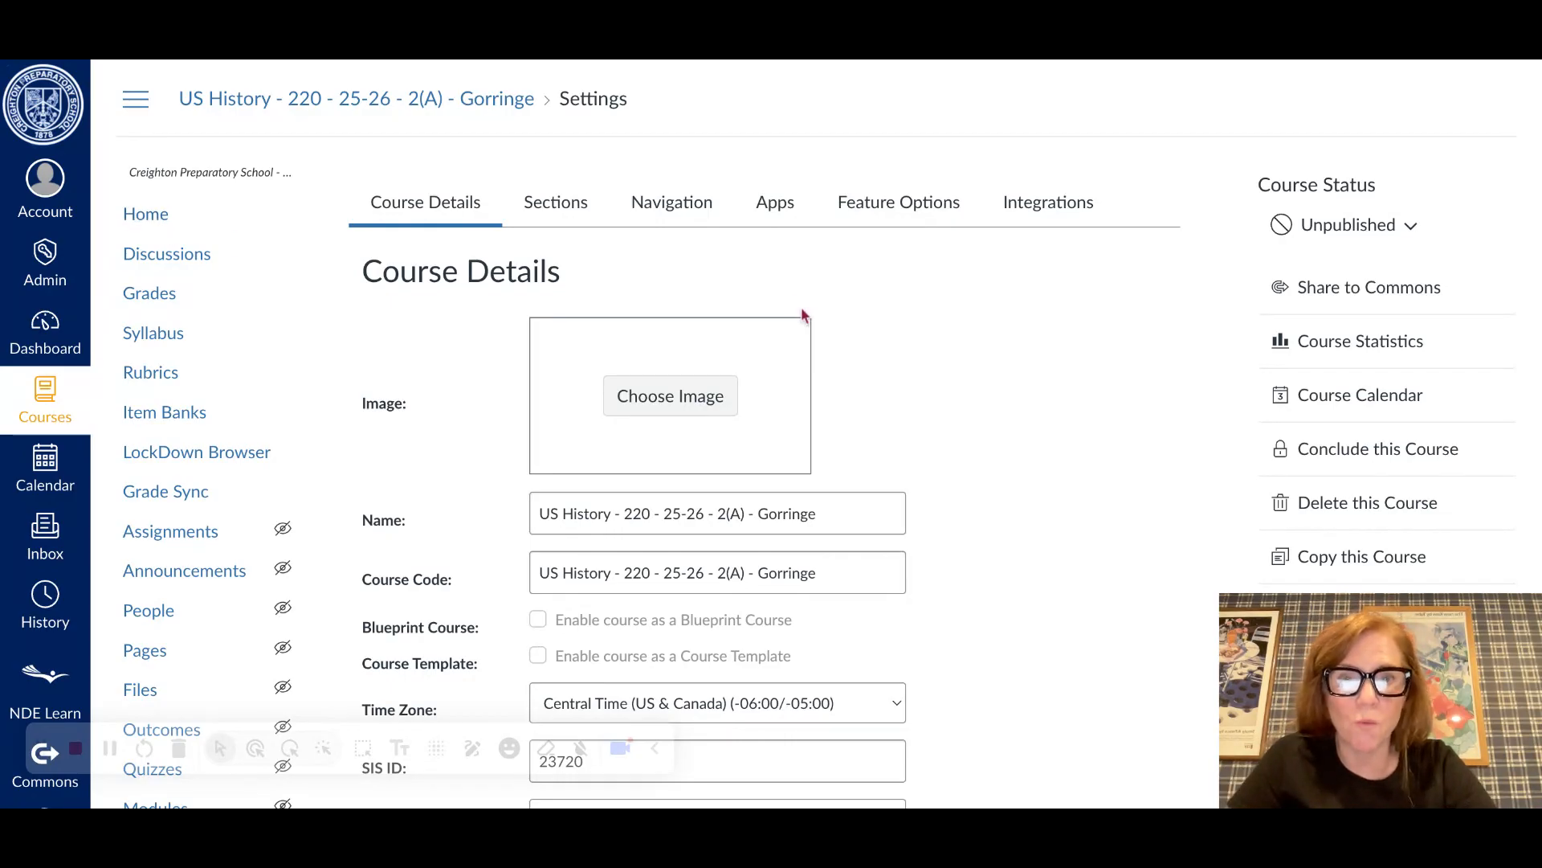
Reorder the course navigation so that Syllabus comes directly below Home, followed by LockDown Browser.
left_click(667, 210)
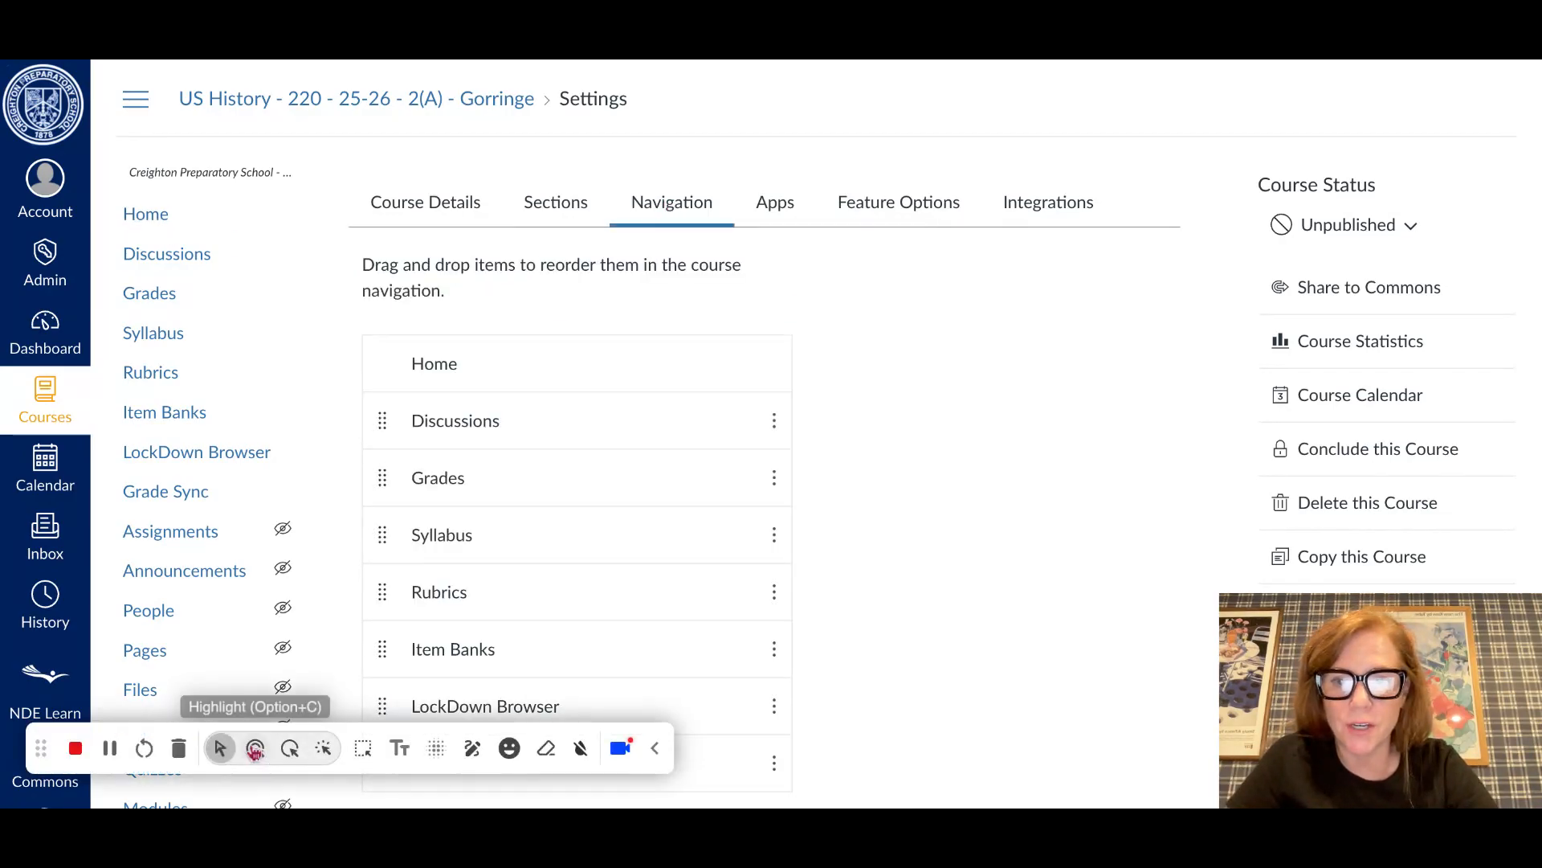
scroll(403, 651, "down", 2)
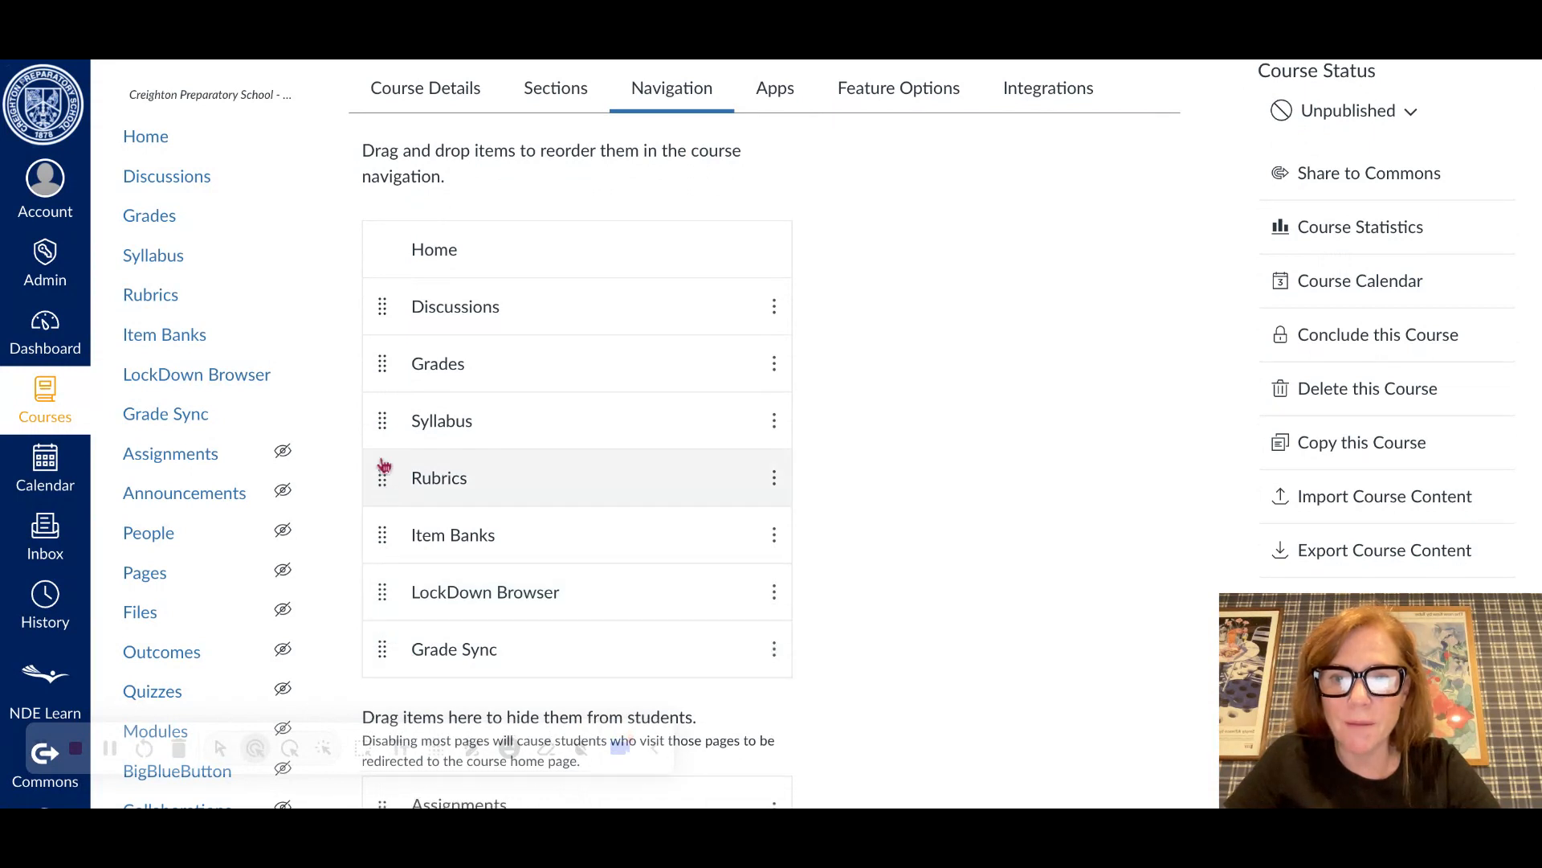
left_click_drag(383, 421, 383, 303)
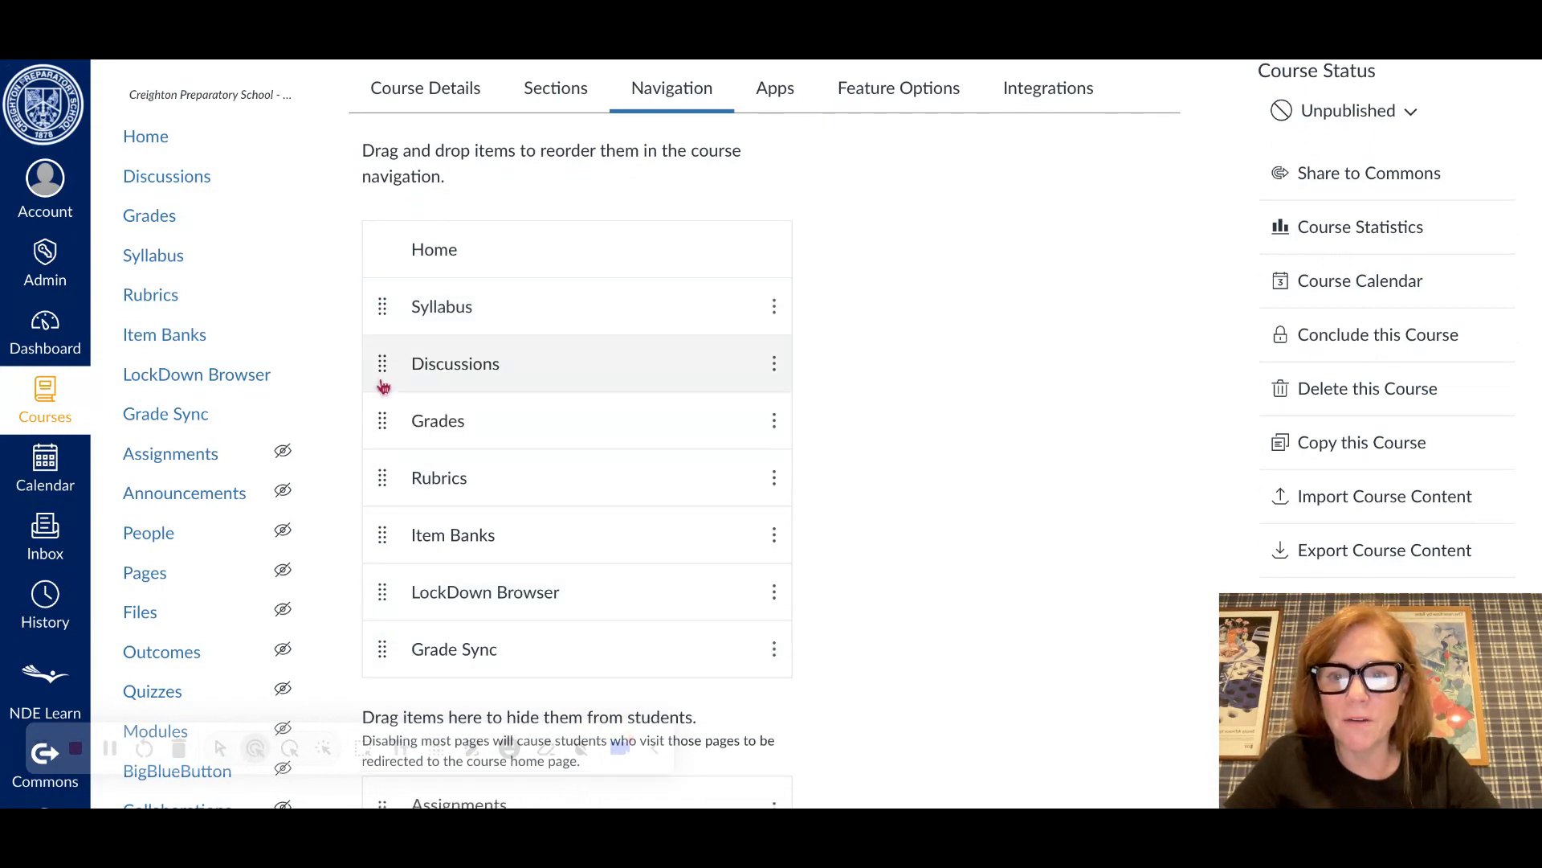
left_click_drag(382, 592, 380, 362)
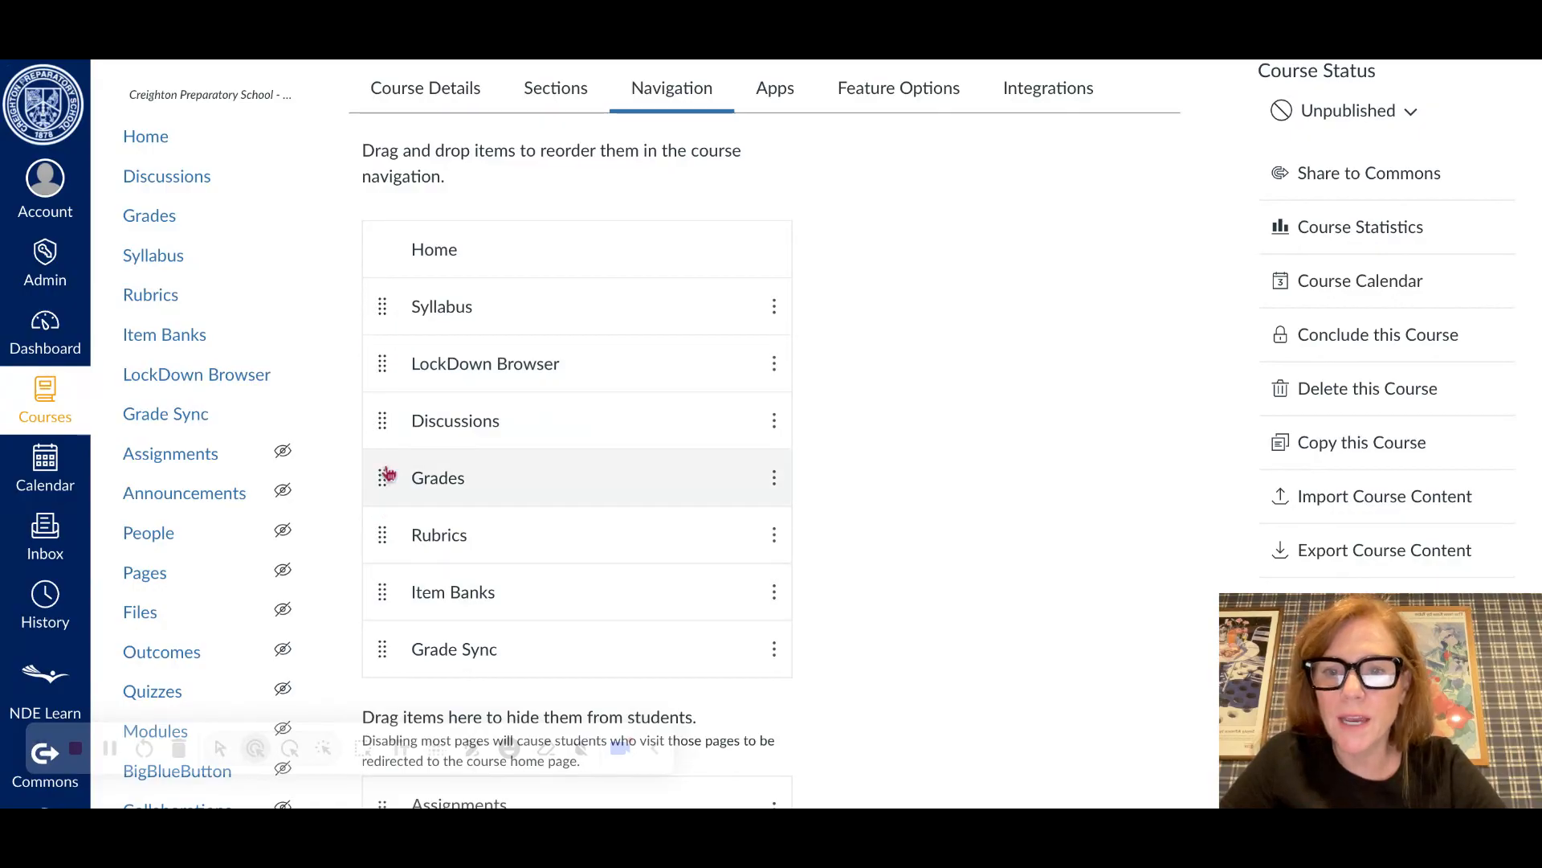
Hide Grades and Grade Sync from students in the course navigation, and save the navigation changes.
left_click_drag(384, 478, 395, 743)
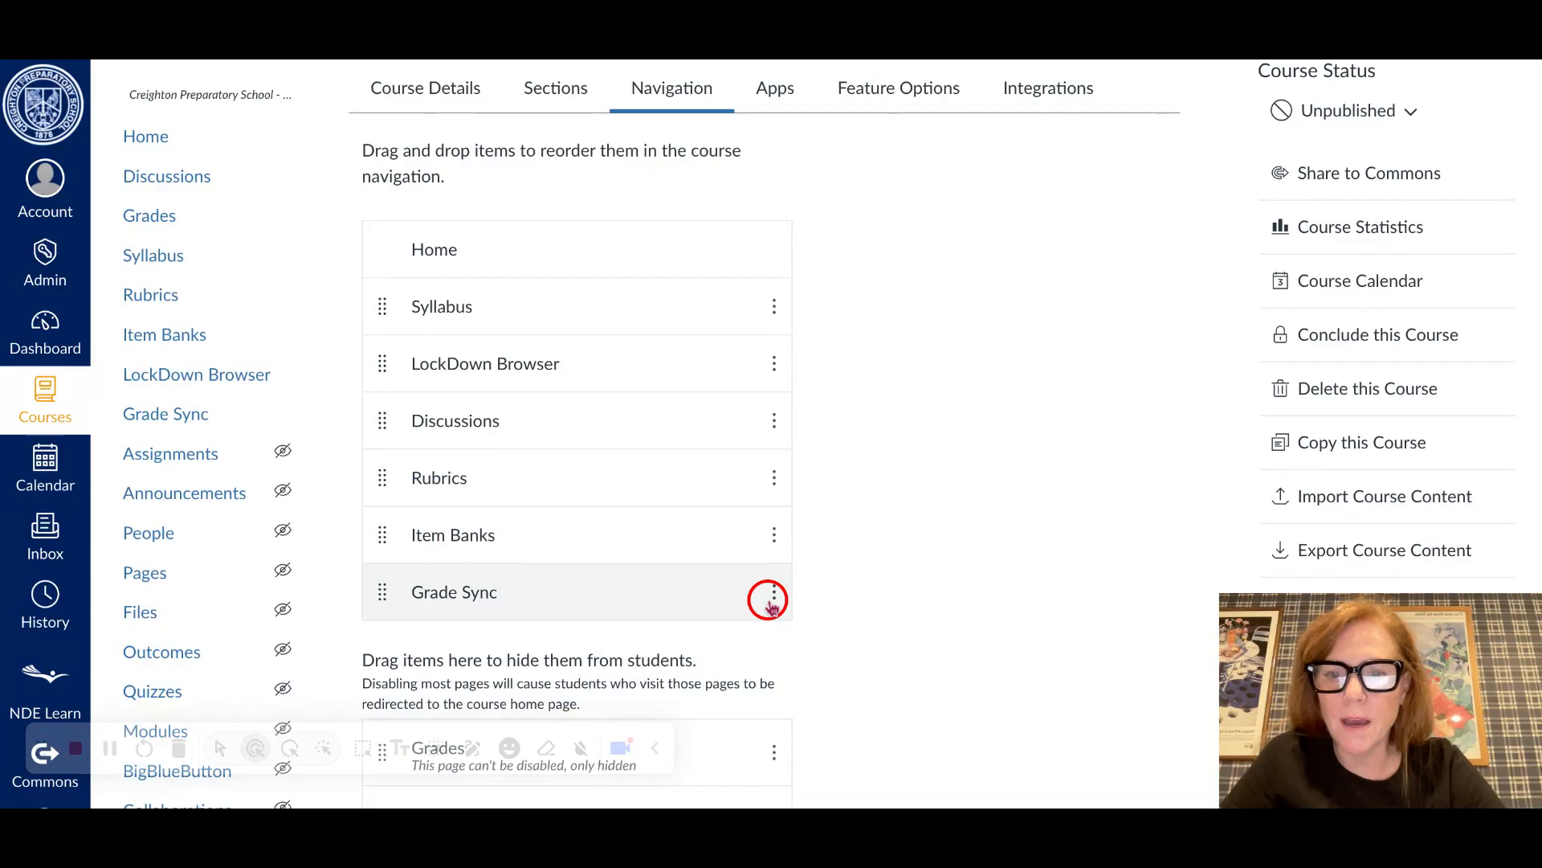
left_click_drag(386, 589, 393, 683)
scroll(890, 604, "down", 1)
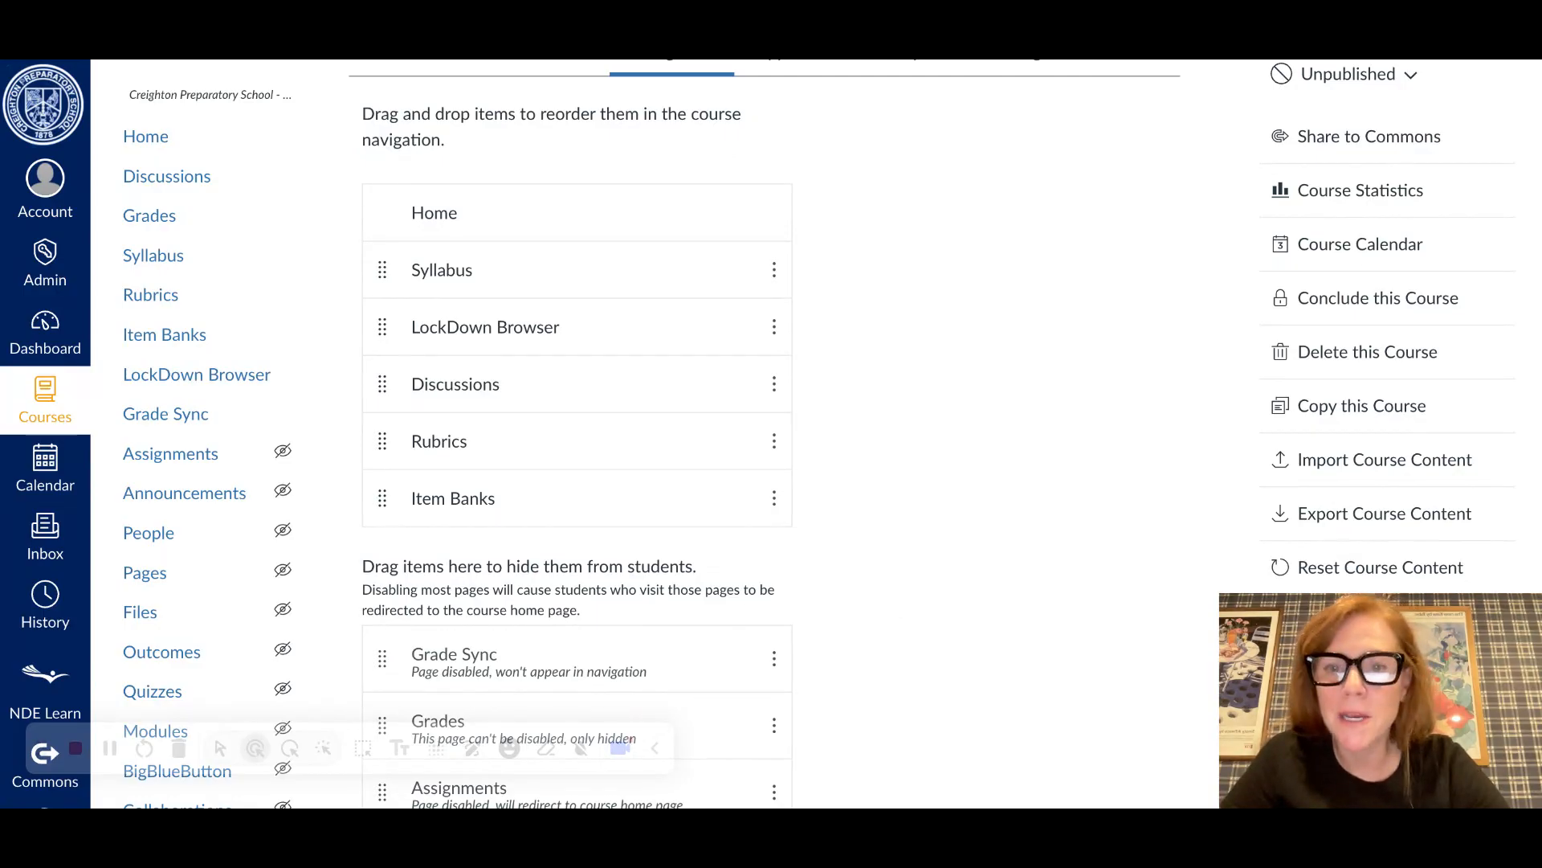
scroll(447, 726, "up", 3)
scroll(448, 726, "down", 15)
scroll(448, 727, "up", 1)
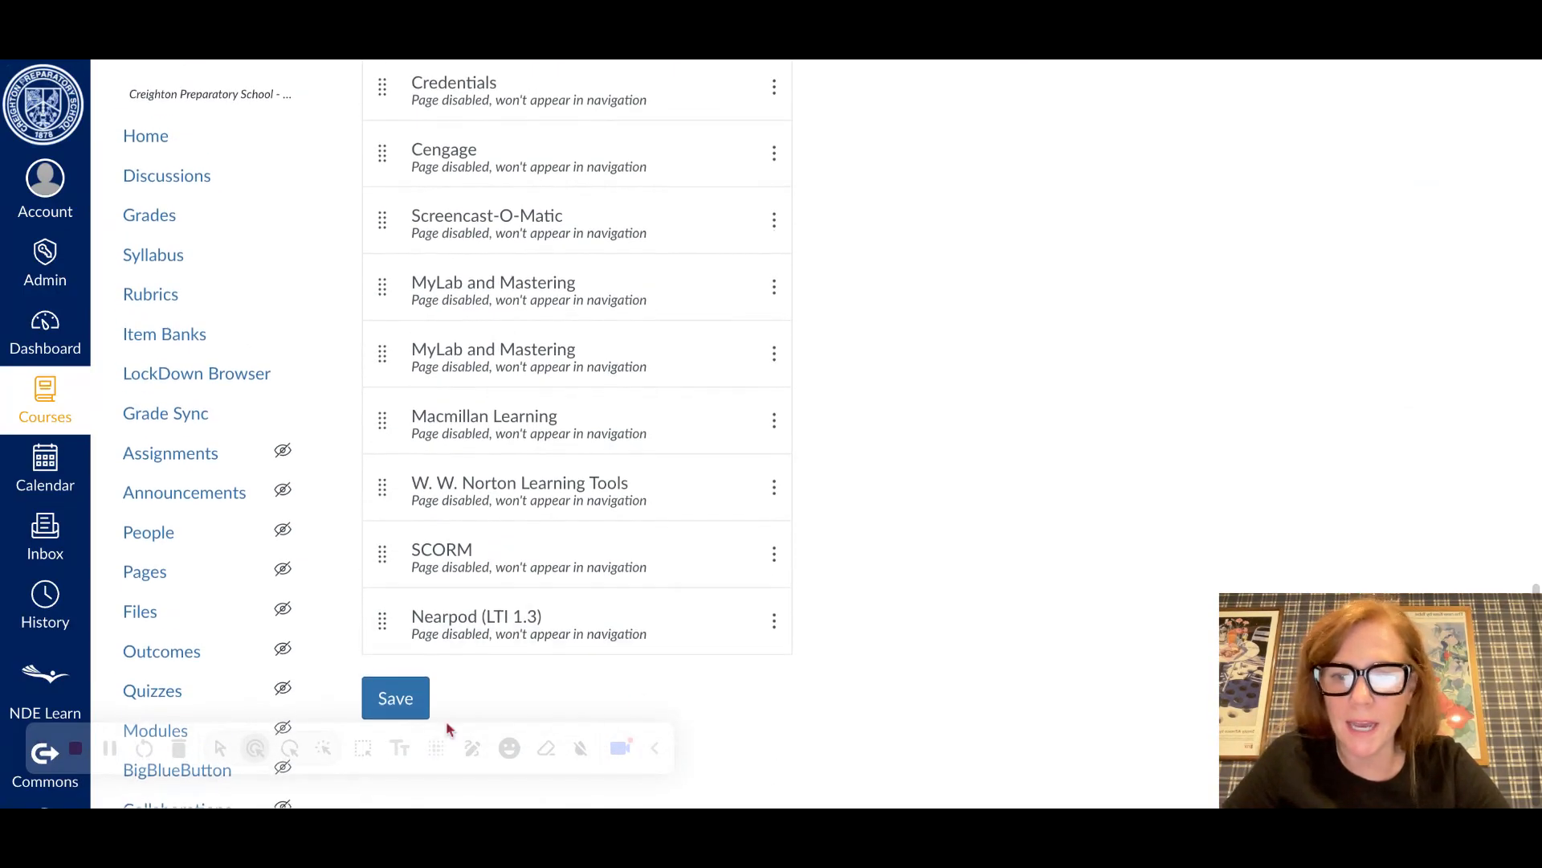
left_click(396, 700)
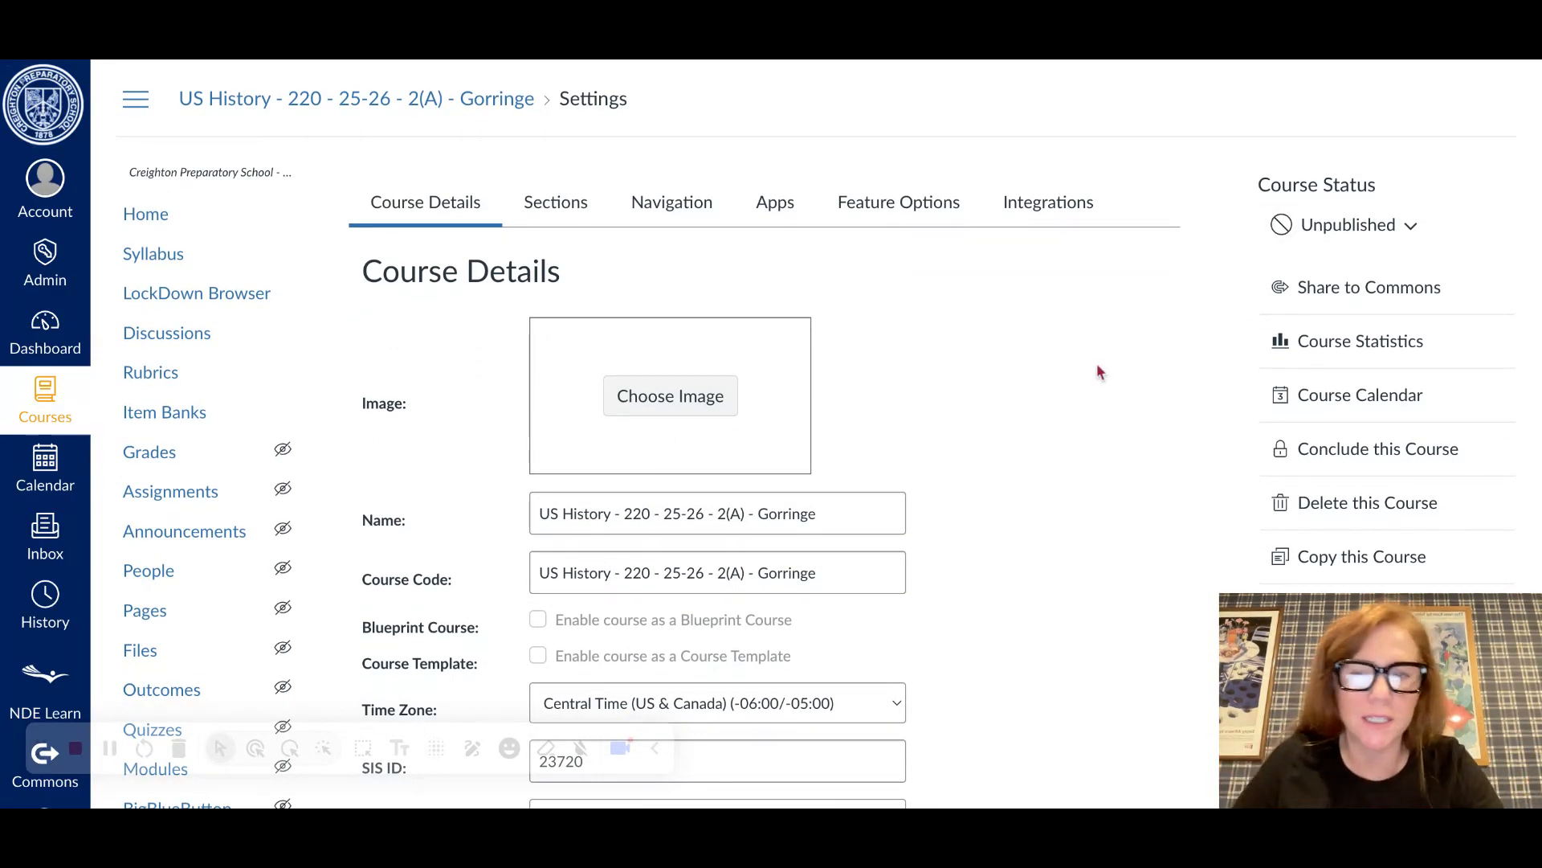
Publish the course and go to its home page.
left_click(1398, 225)
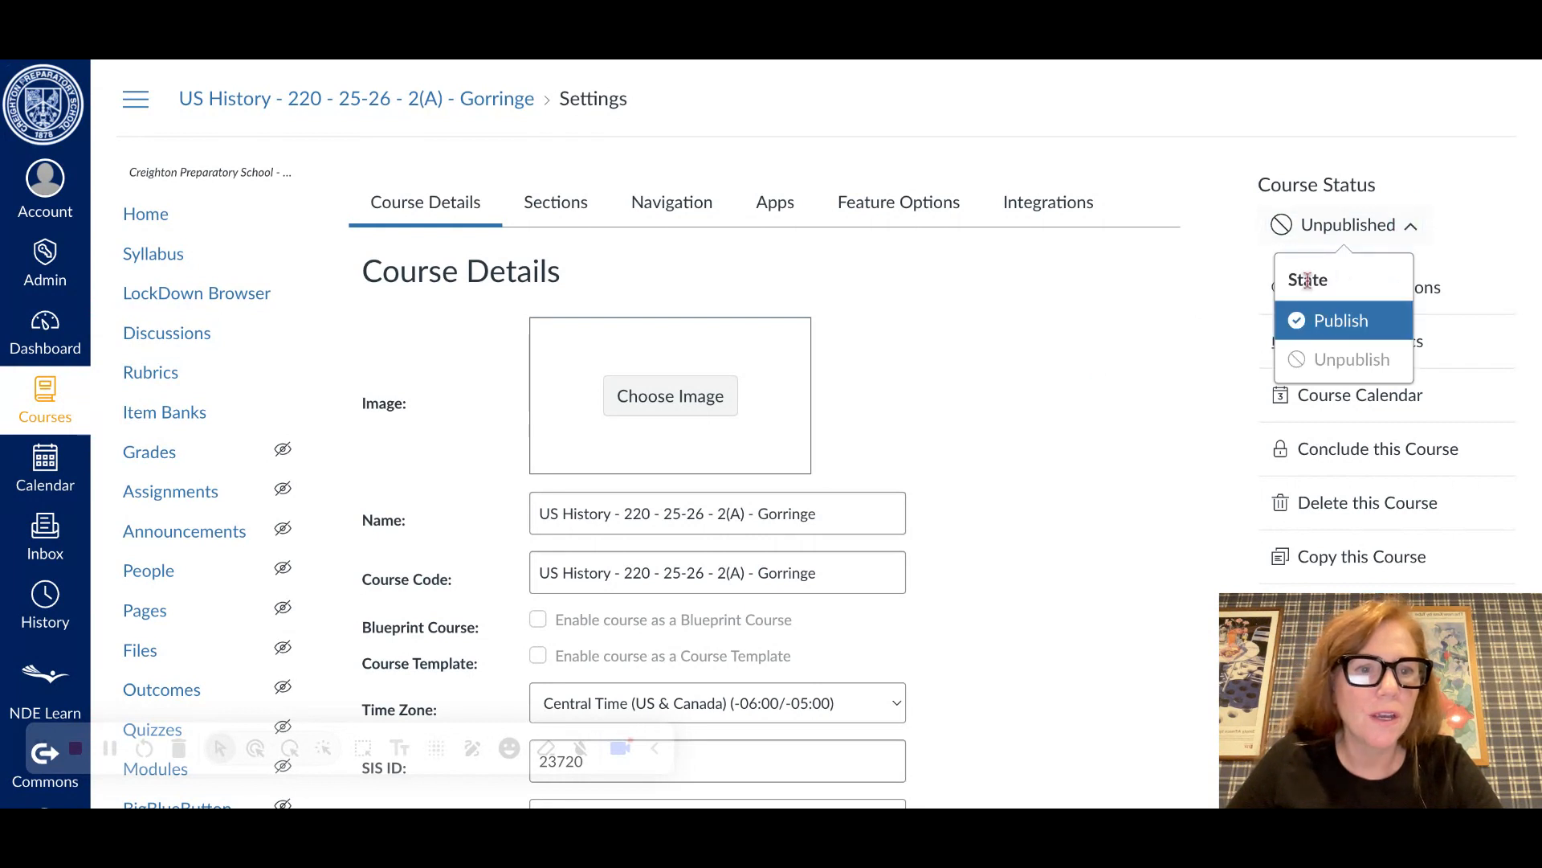
left_click(1315, 323)
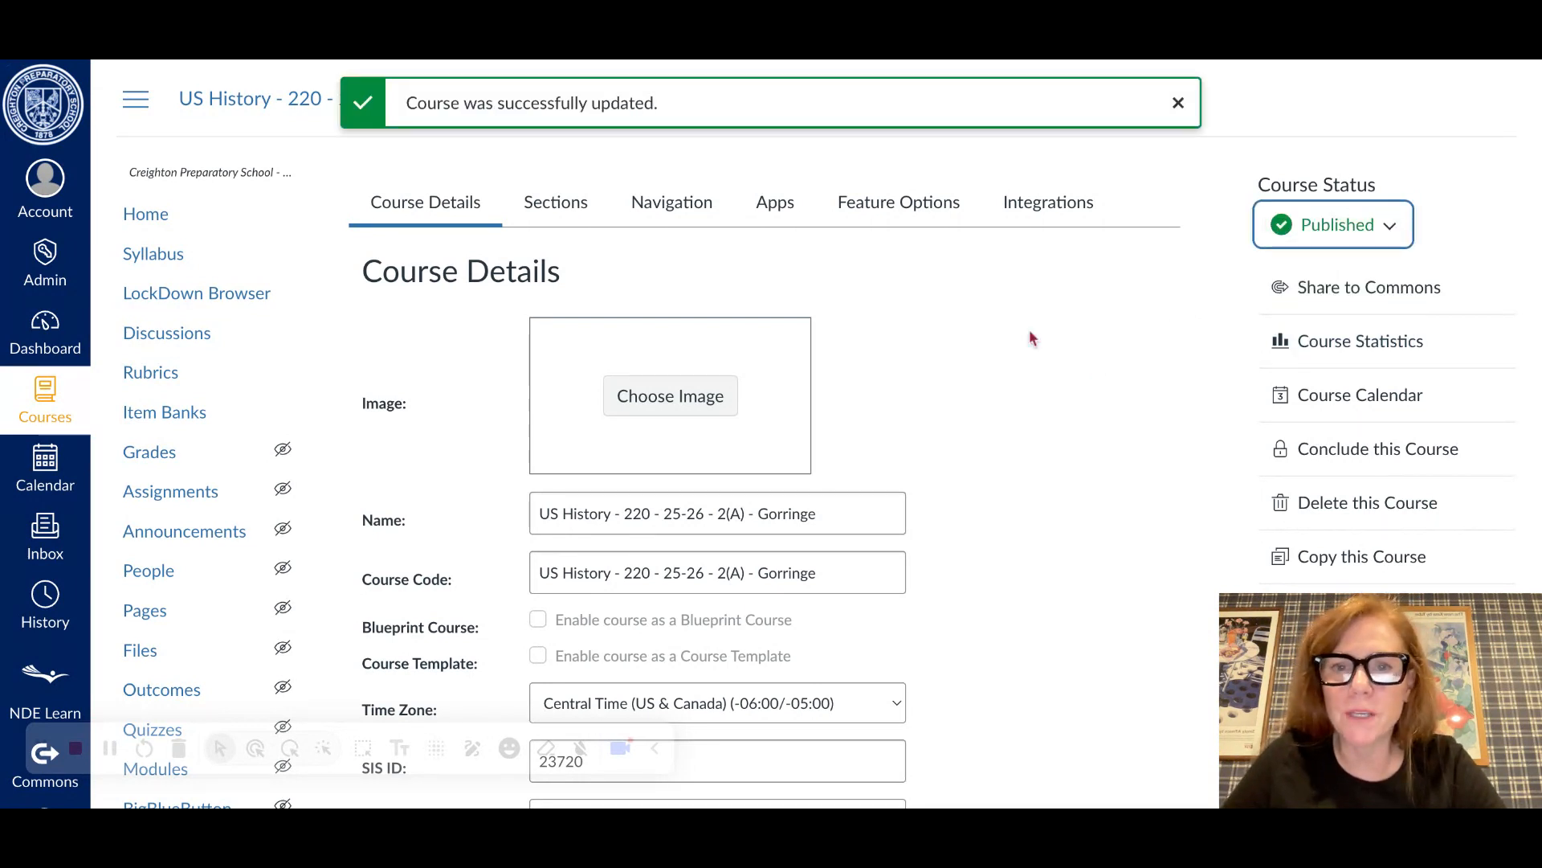
left_click(153, 215)
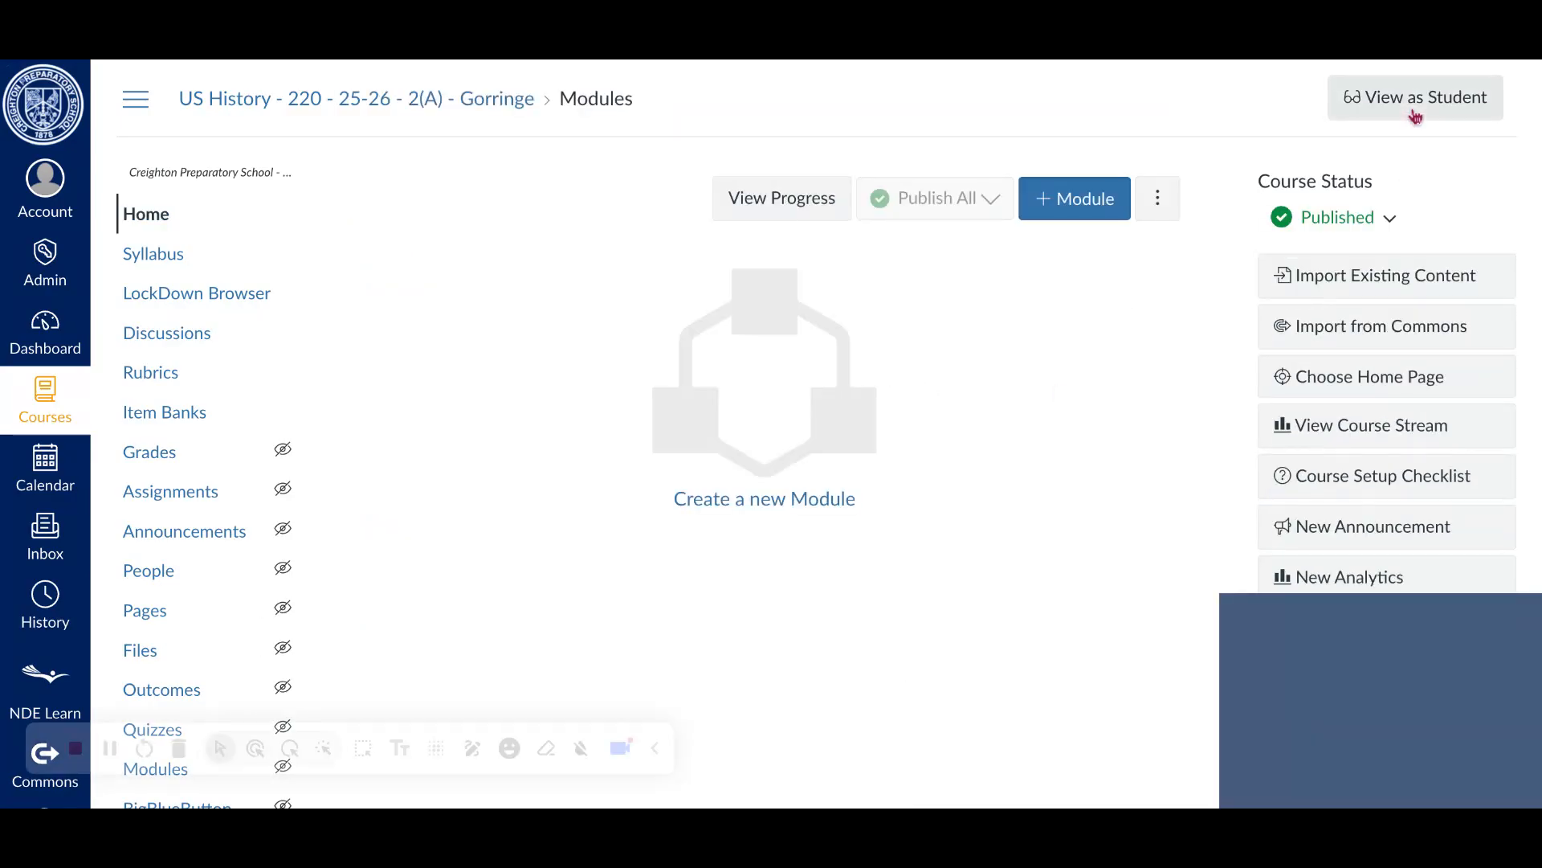
View the course as a student to check which navigation items students can see.
left_click(258, 748)
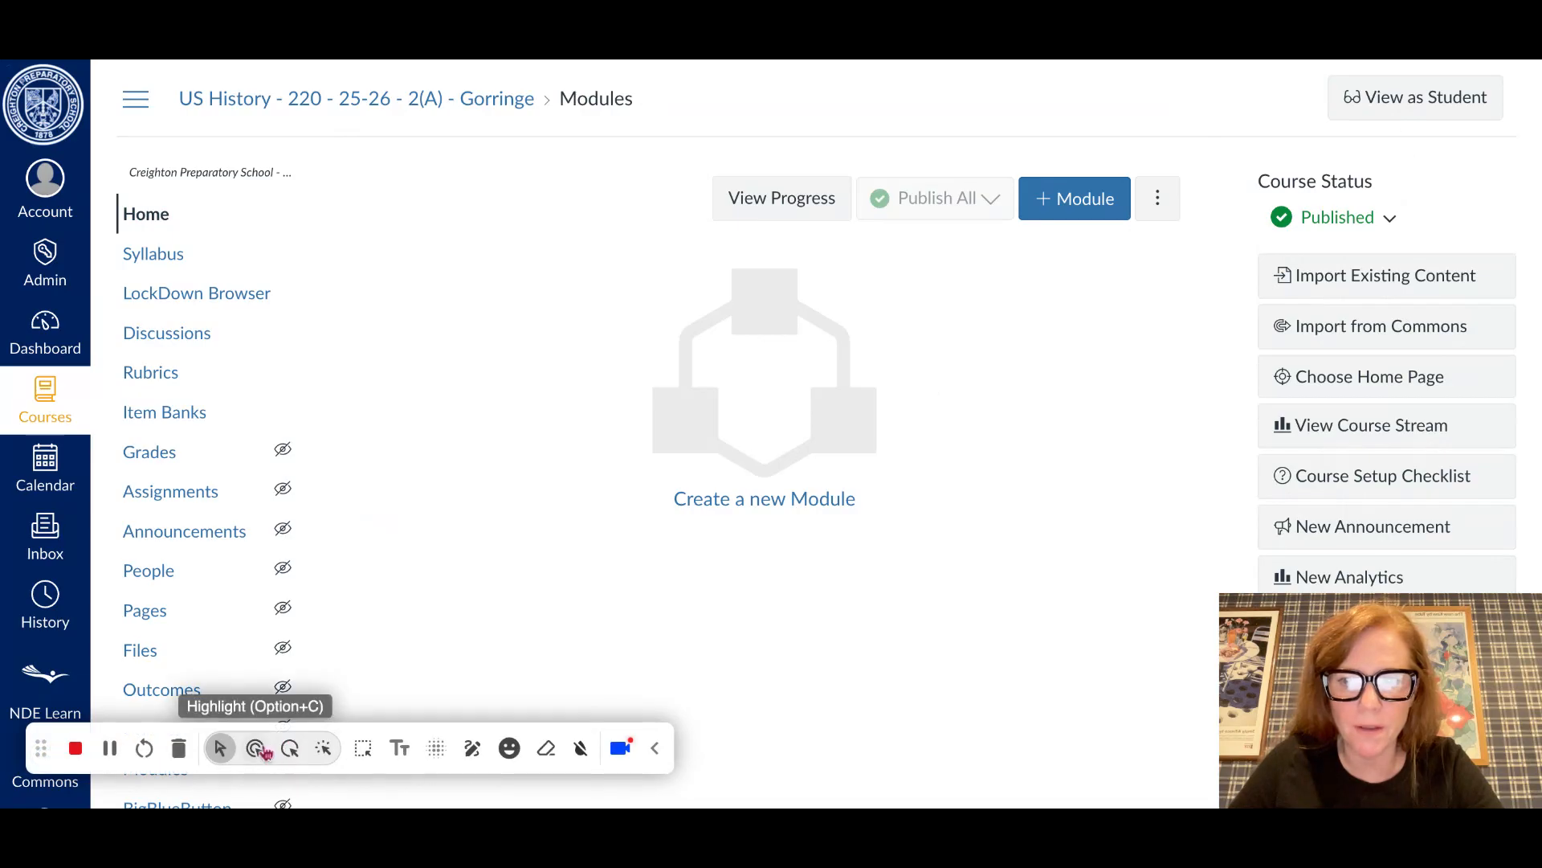
left_click(1470, 112)
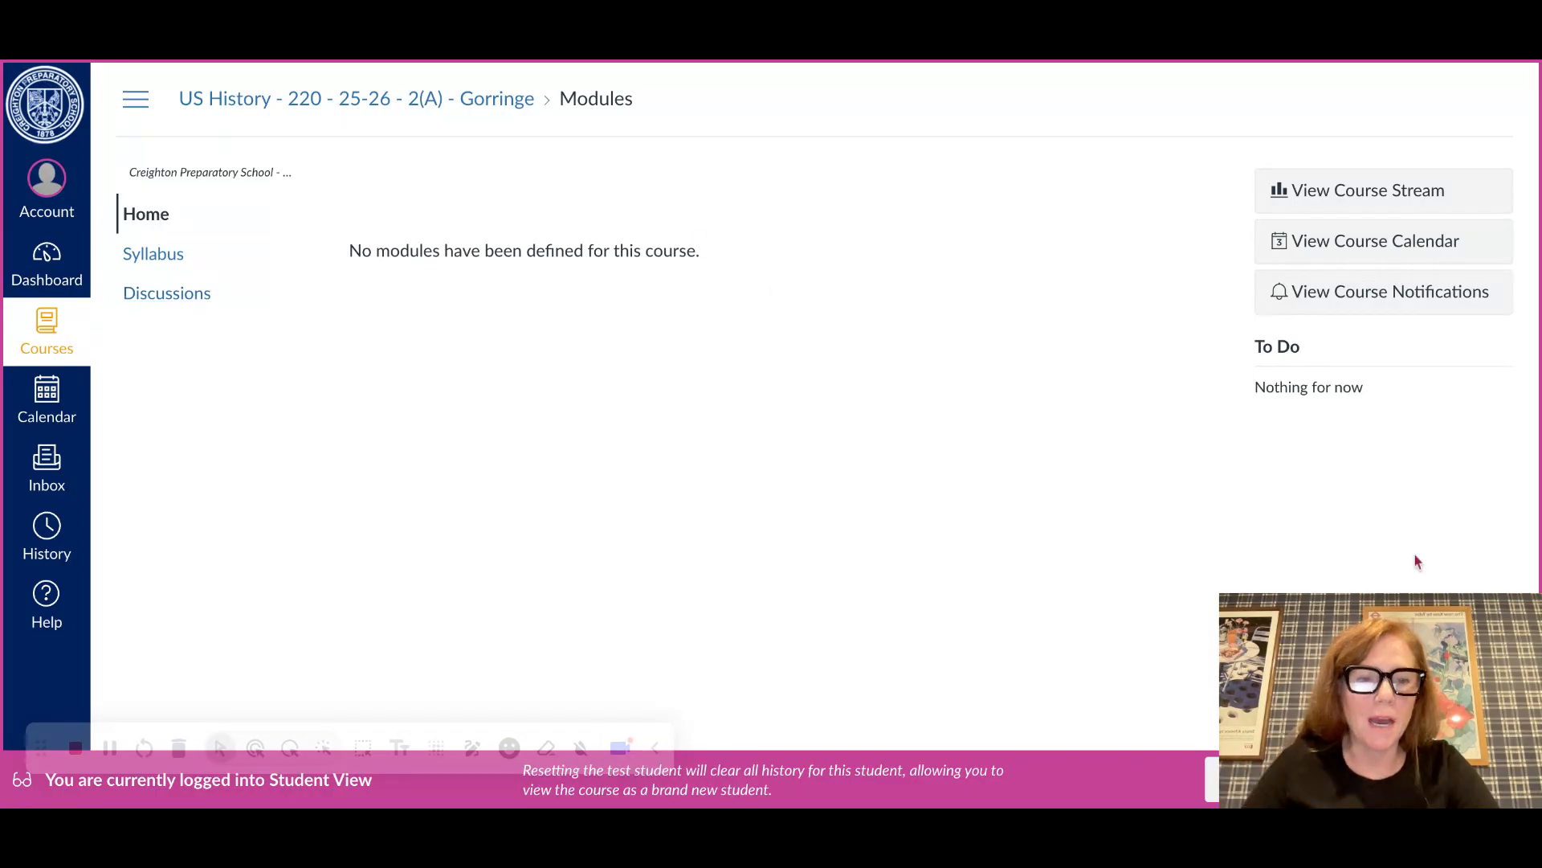
left_click_drag(1335, 620, 1317, 100)
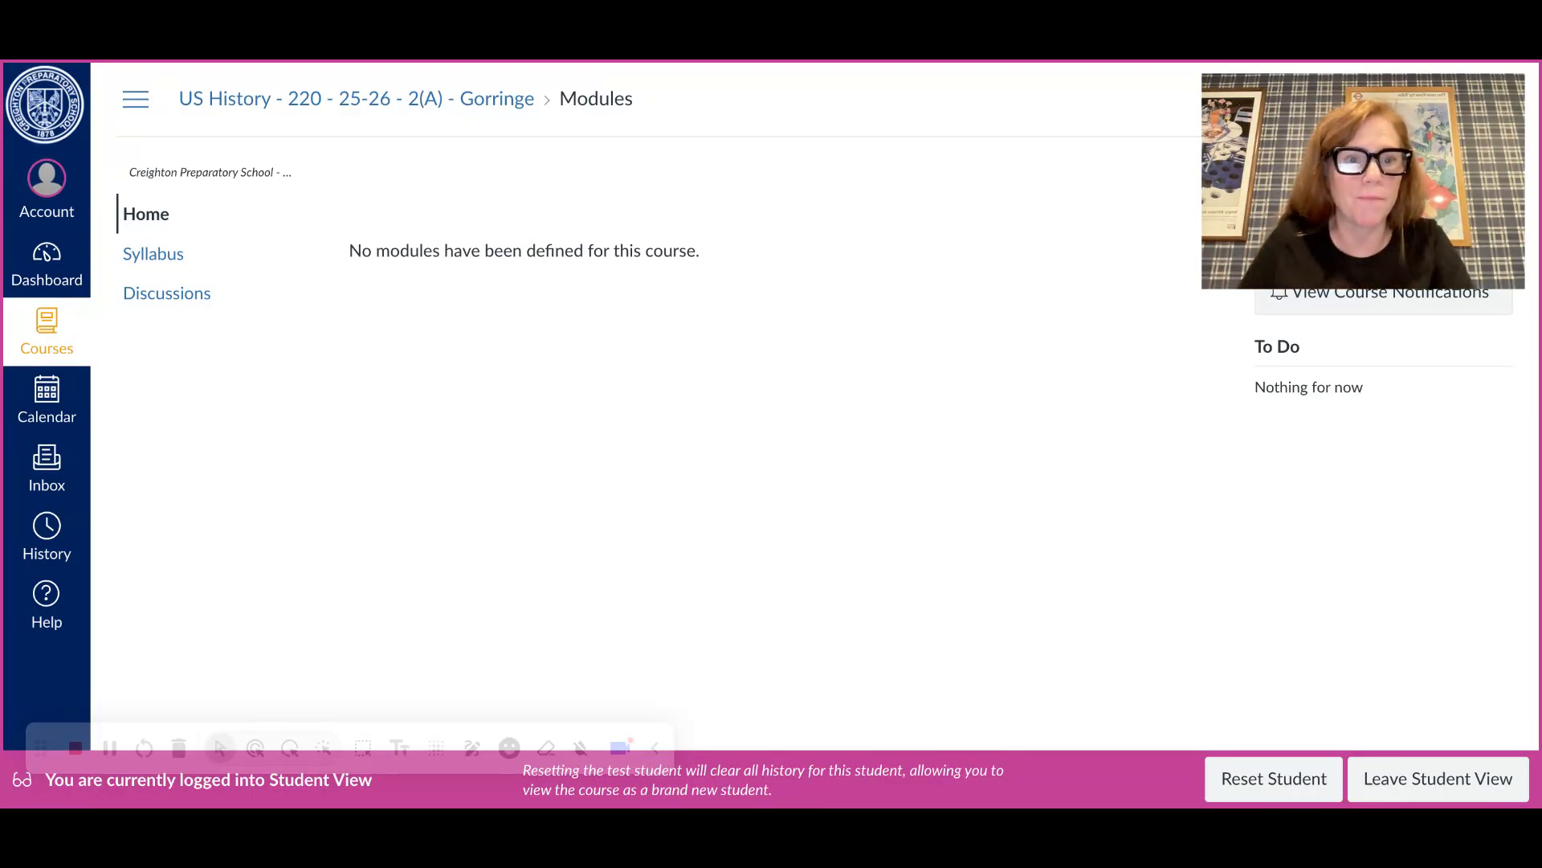
Leave the student view and set the course back to unpublished.
left_click(1396, 771)
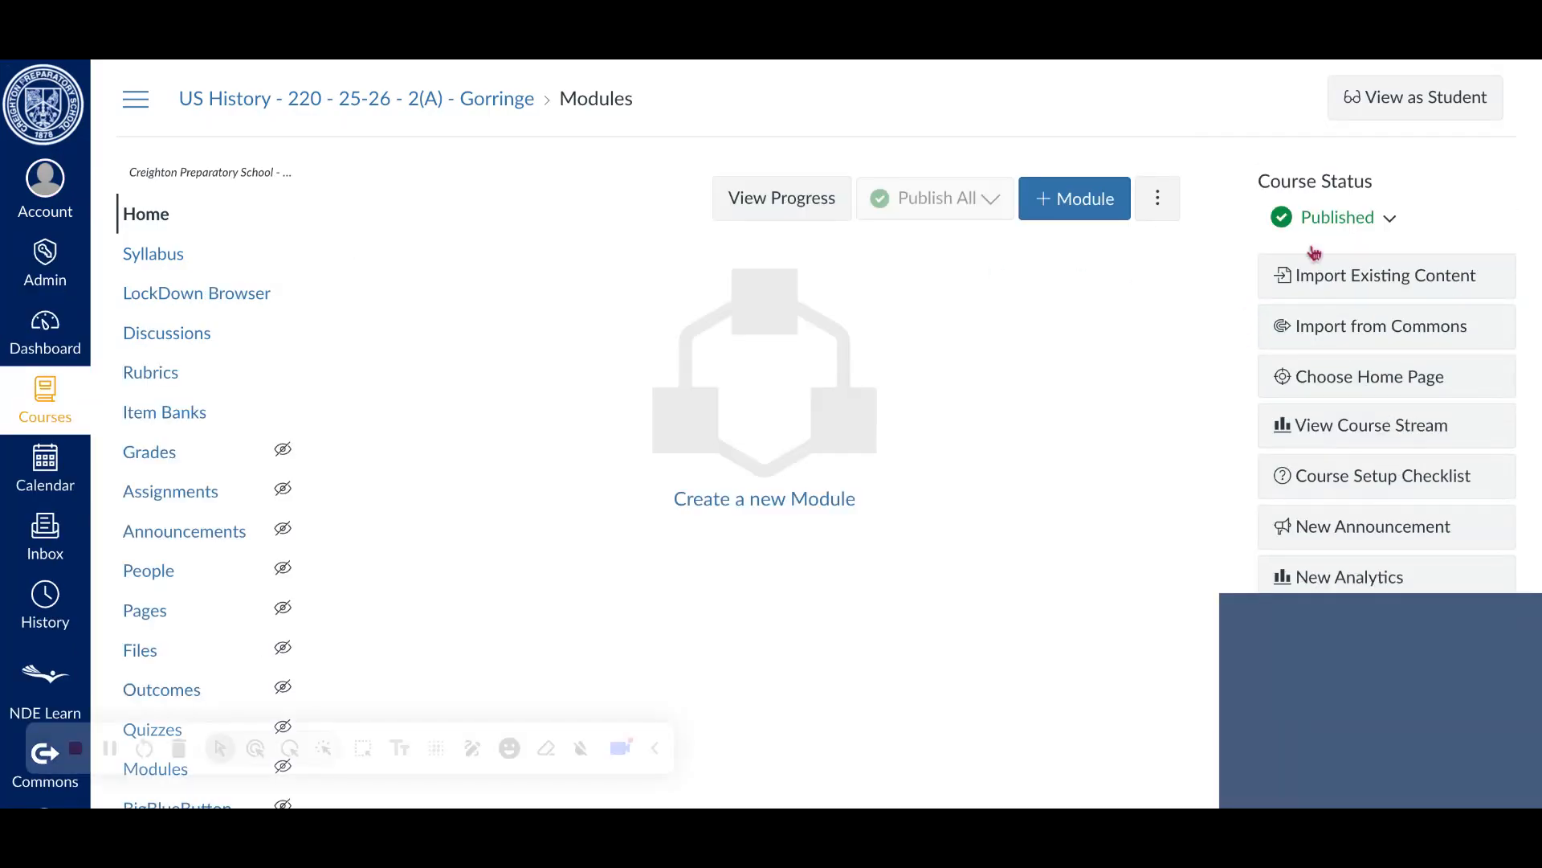
left_click(1366, 217)
left_click(1293, 348)
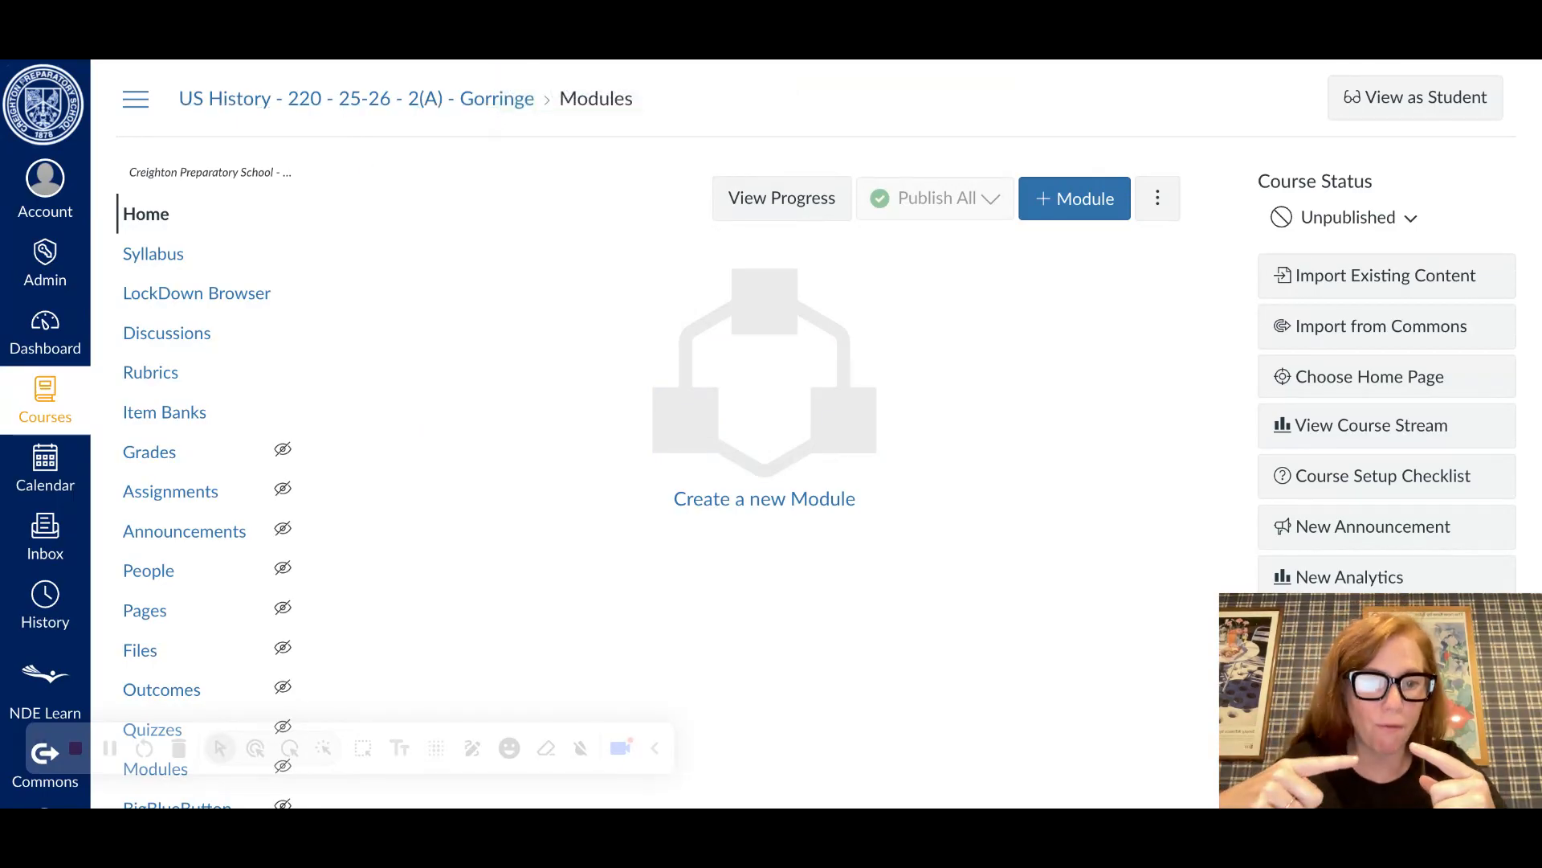
Remove the section part "2(A)" from the course name and the course code in the course settings.
scroll(149, 552, "down", 2)
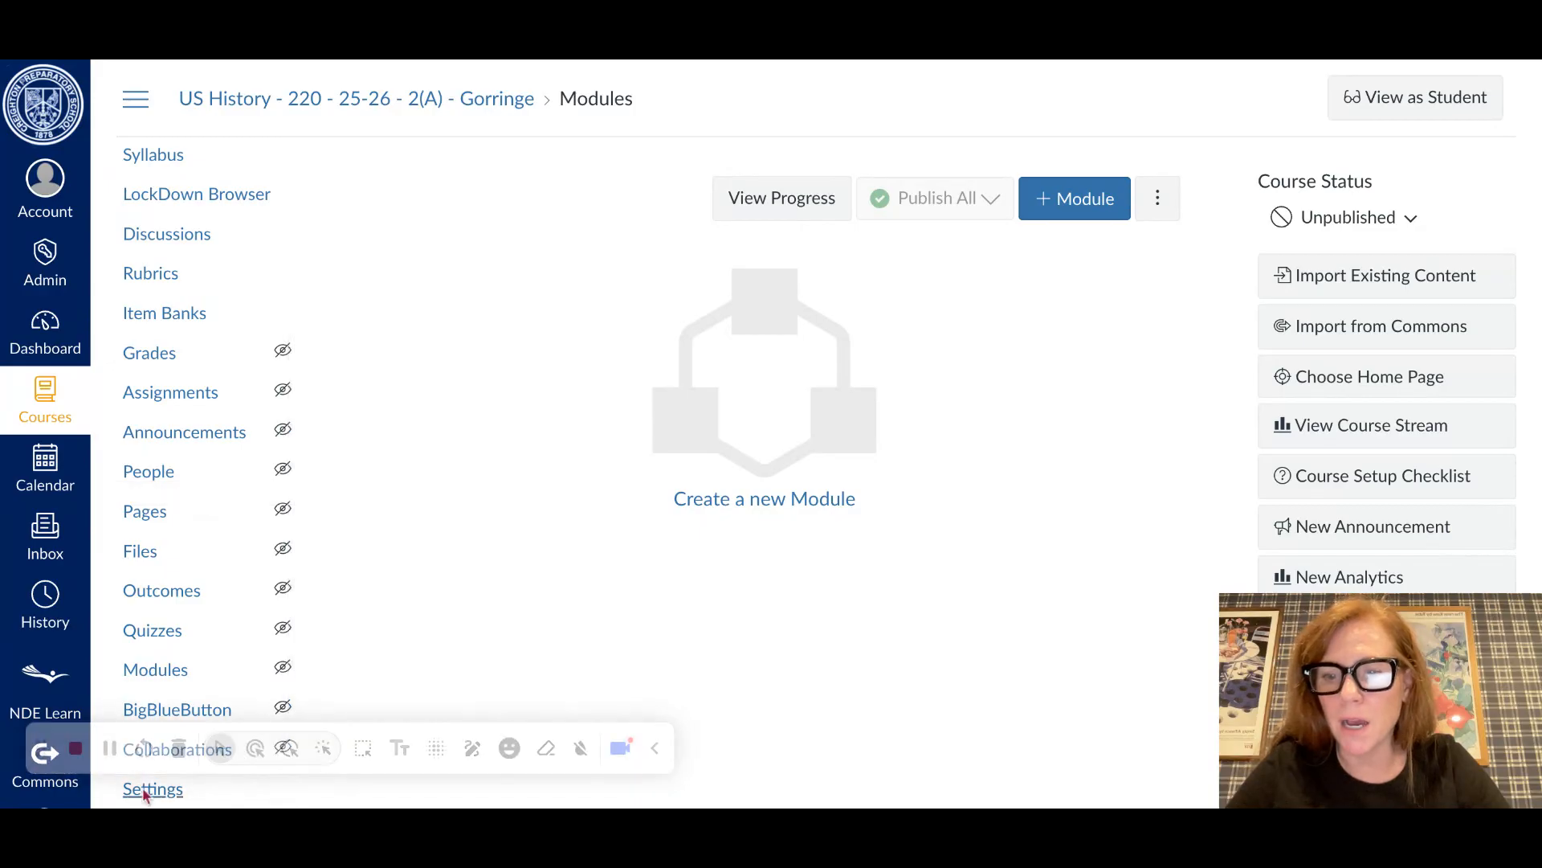
left_click(256, 748)
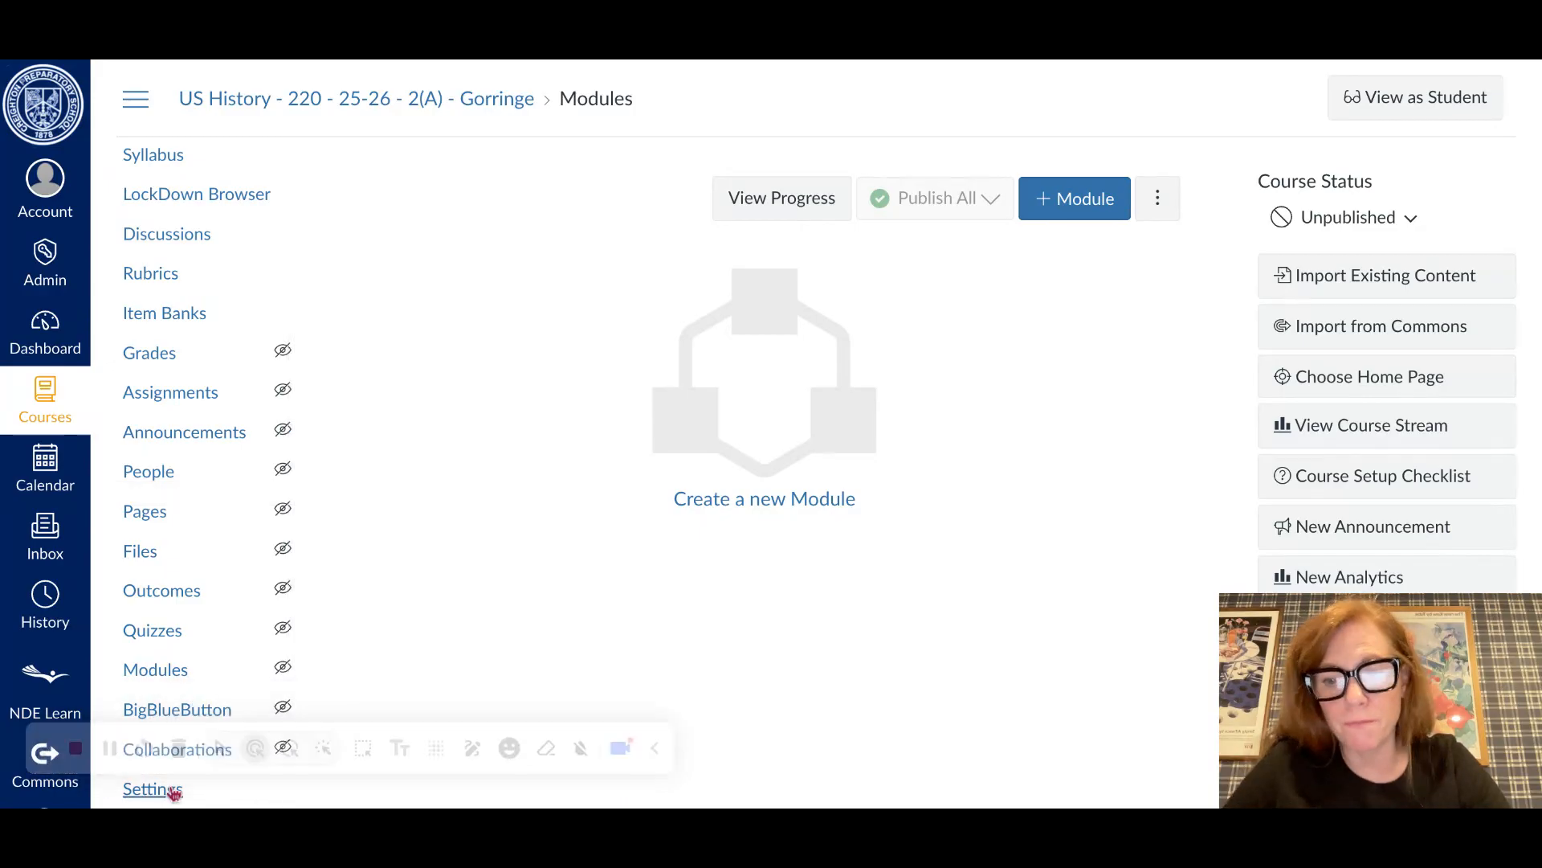
left_click(170, 791)
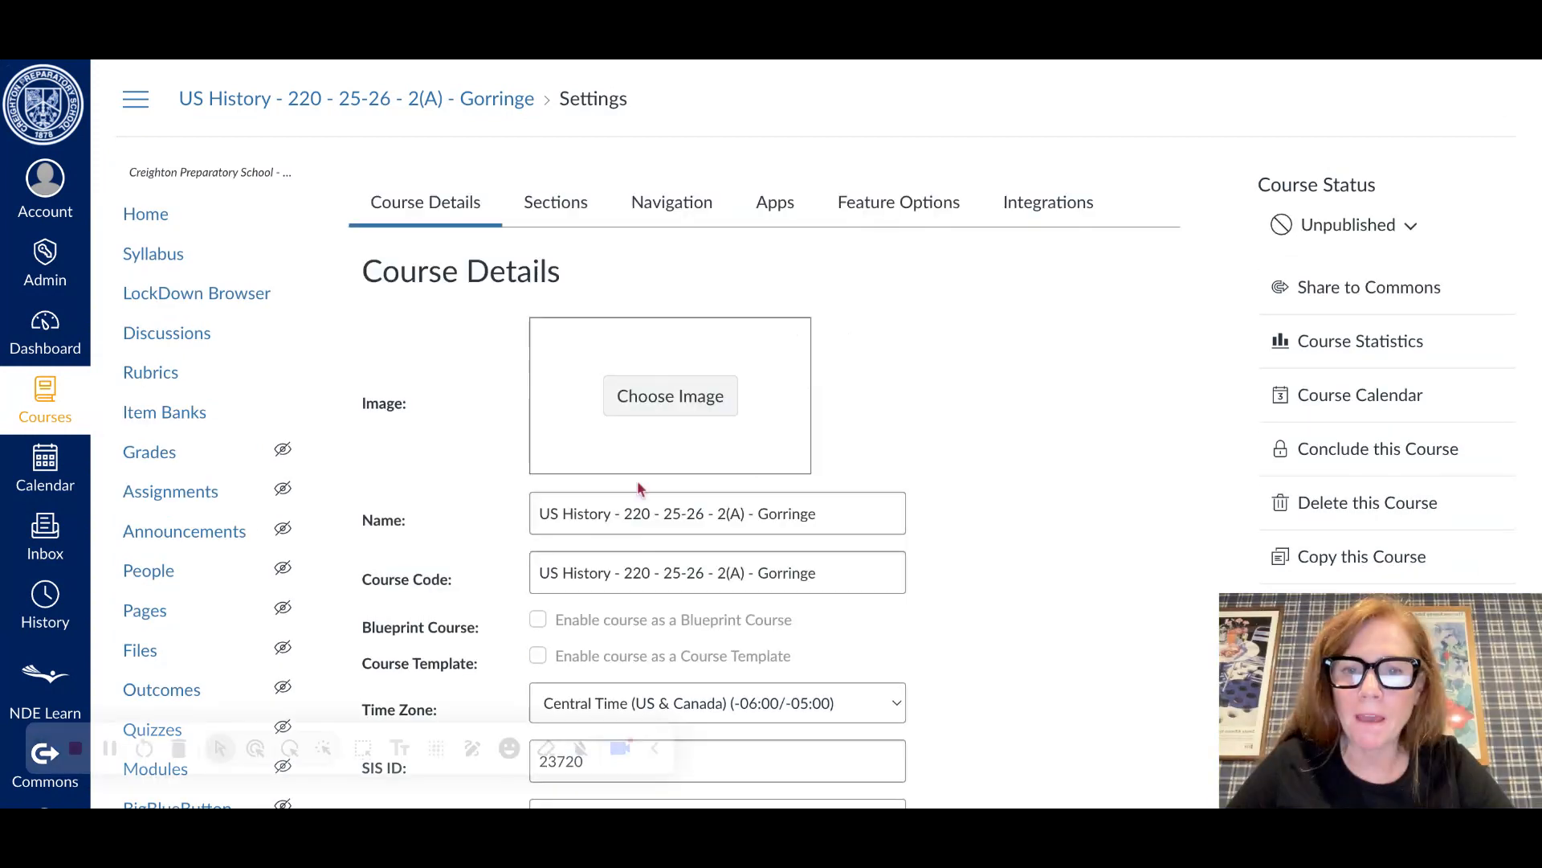
scroll(1008, 502, "down", 3)
left_click(733, 377)
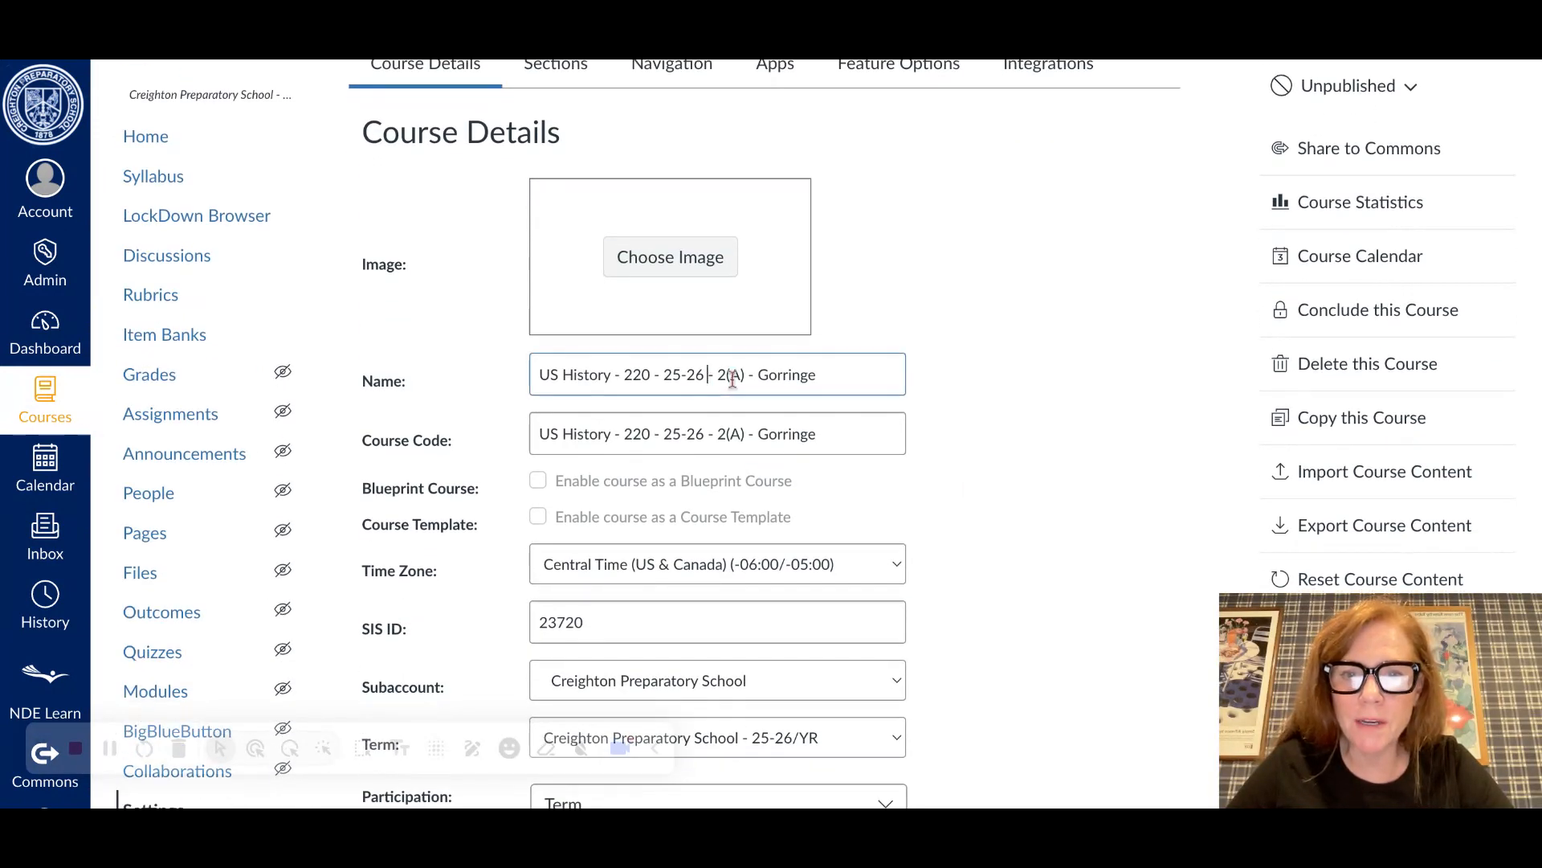
left_click_drag(761, 378, 734, 378)
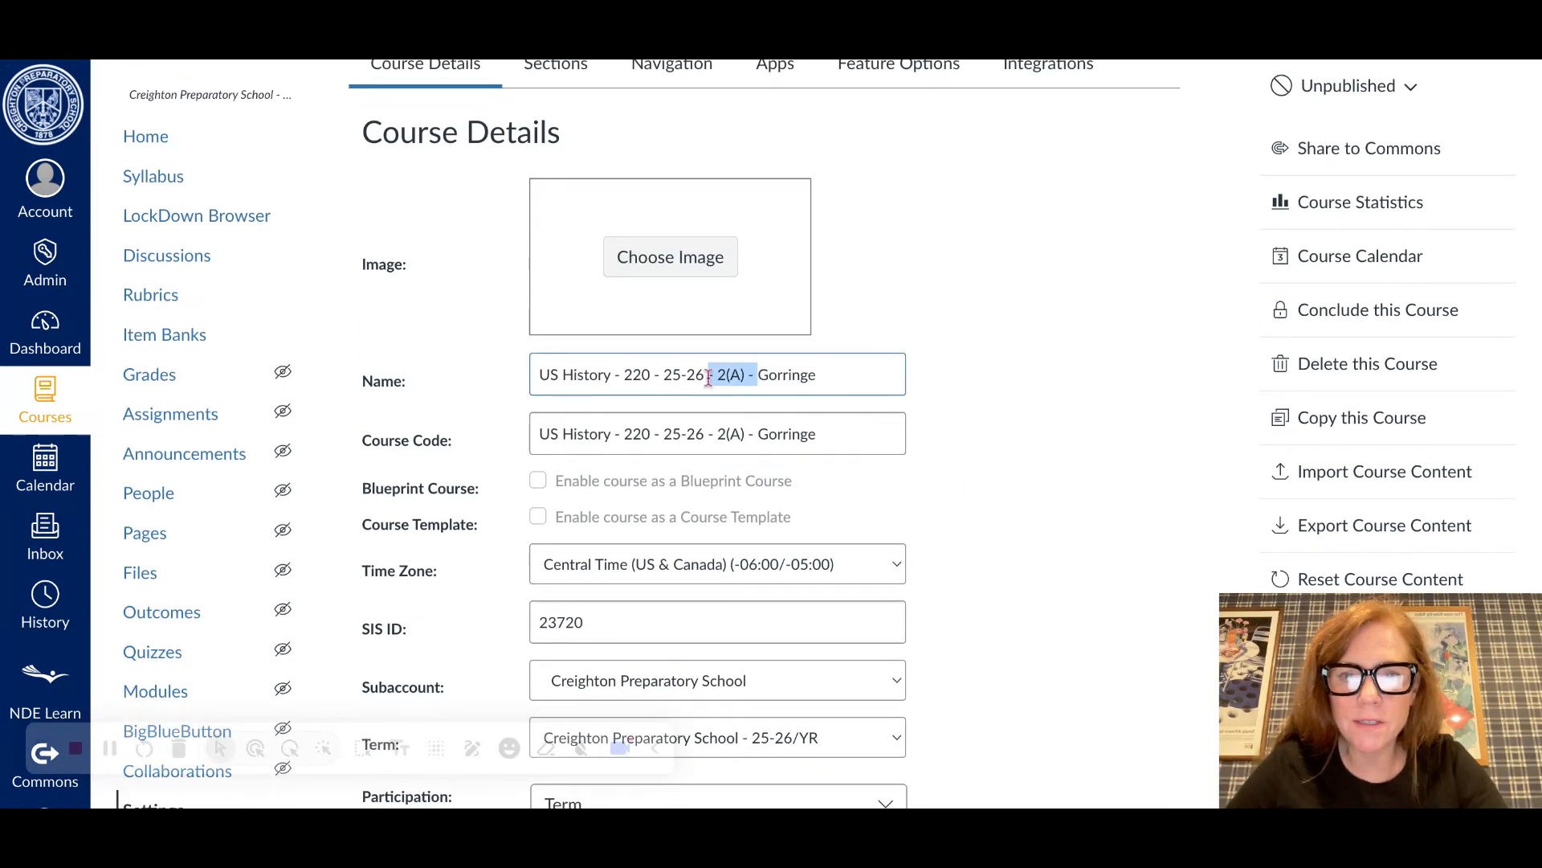
key("BackSpace")
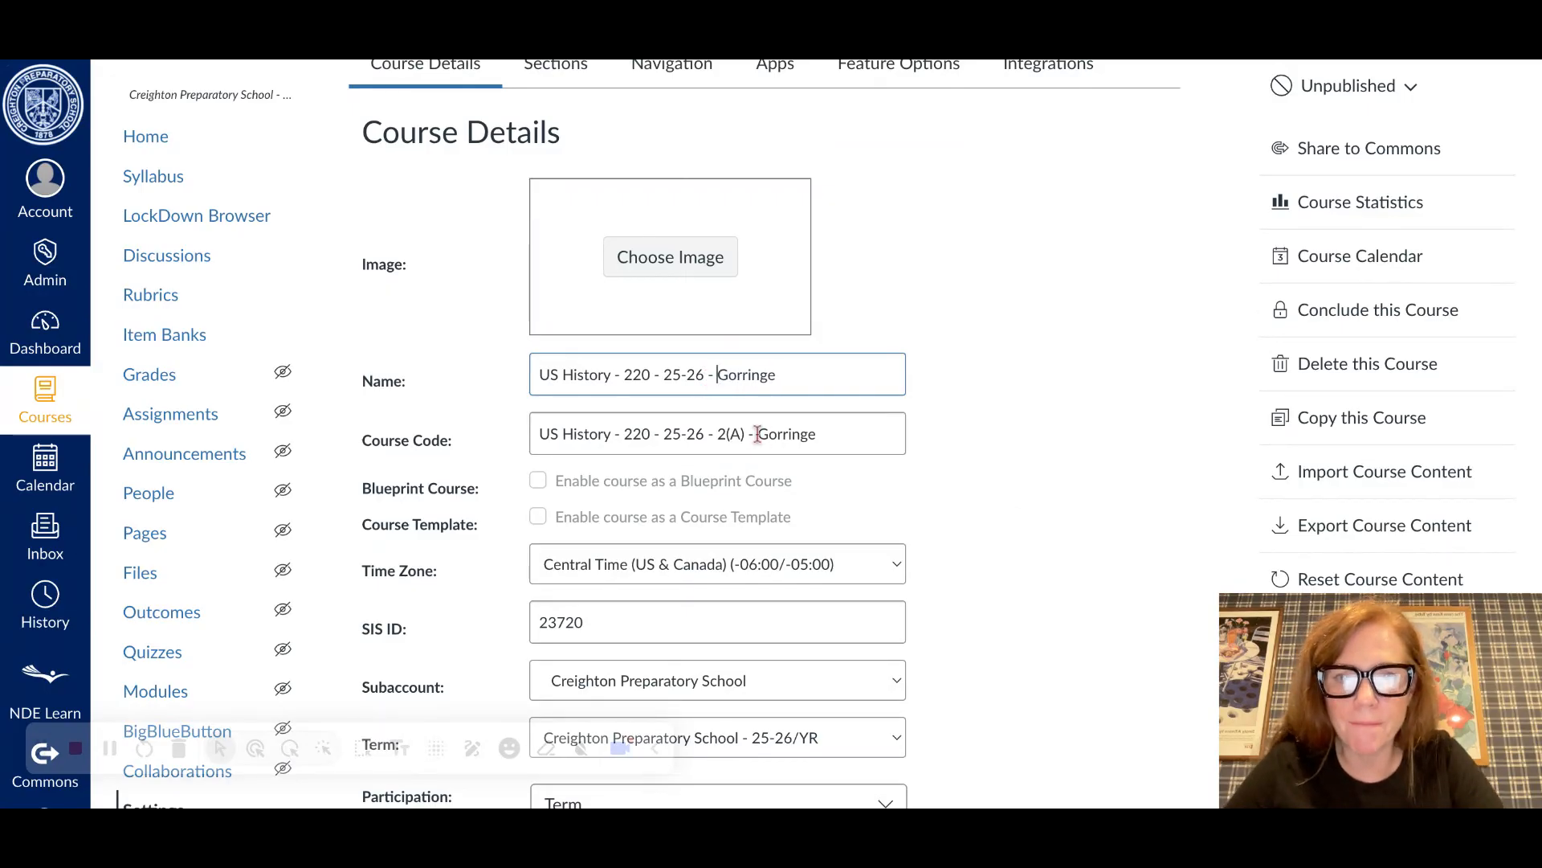
left_click(758, 434)
key("BackSpace")
key("BackSpace")
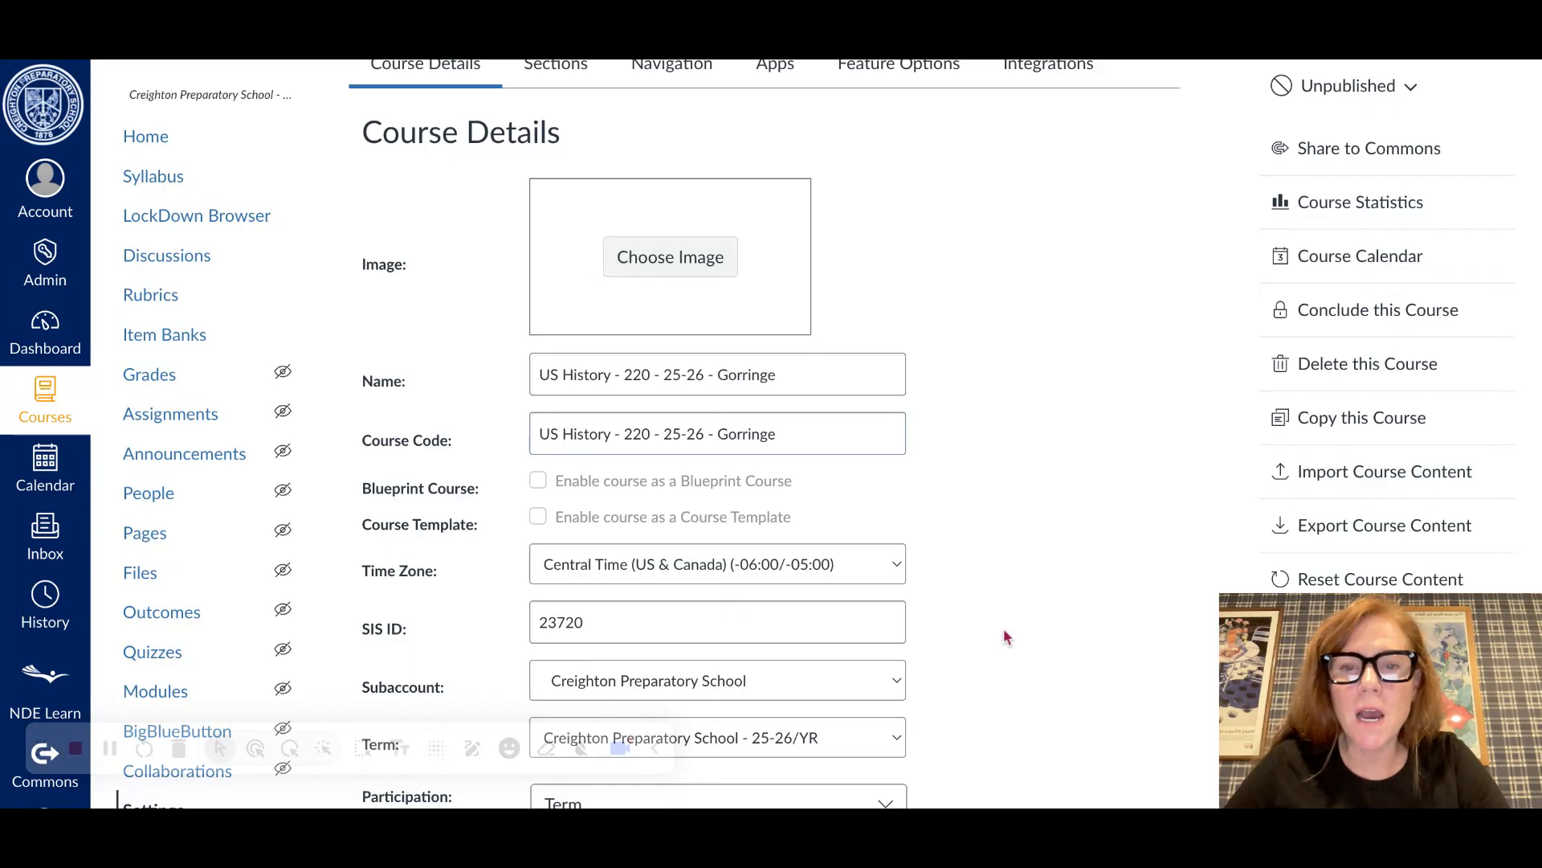
Remove the number 220 and its dash from both the course name and the course code.
left_click(666, 377)
key("BackSpace")
key("BackSpace")
key("BackSpace")
key("BackSpace")
key("BackSpace")
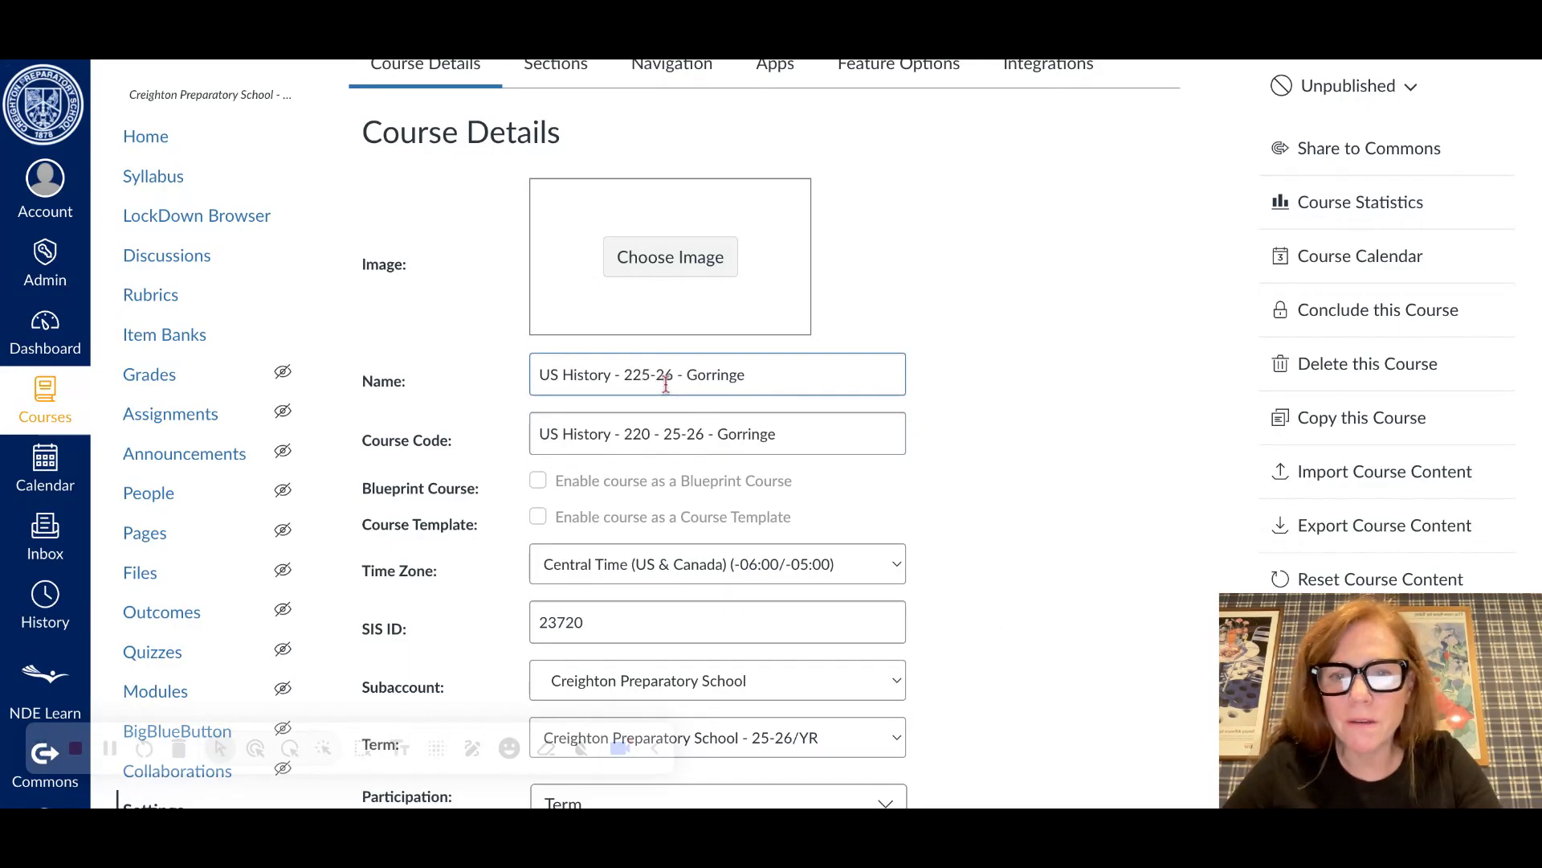
key("BackSpace")
left_click(663, 437)
key("BackSpace")
key("BackSpace")
key("BackSpace")
key("BackSpace")
key("BackSpace")
key("BackSpace")
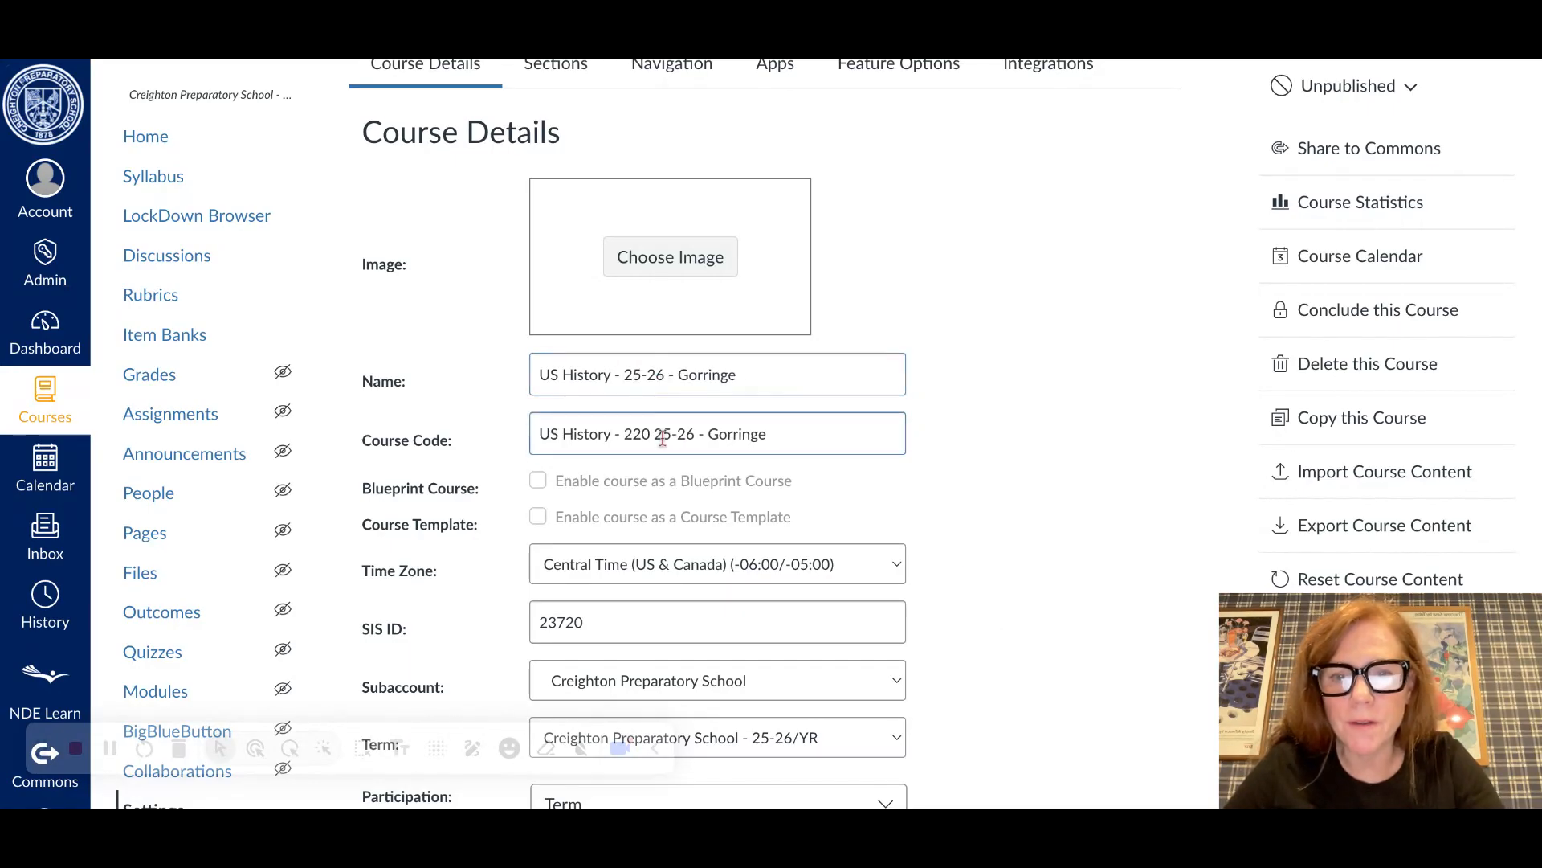
left_click(982, 314)
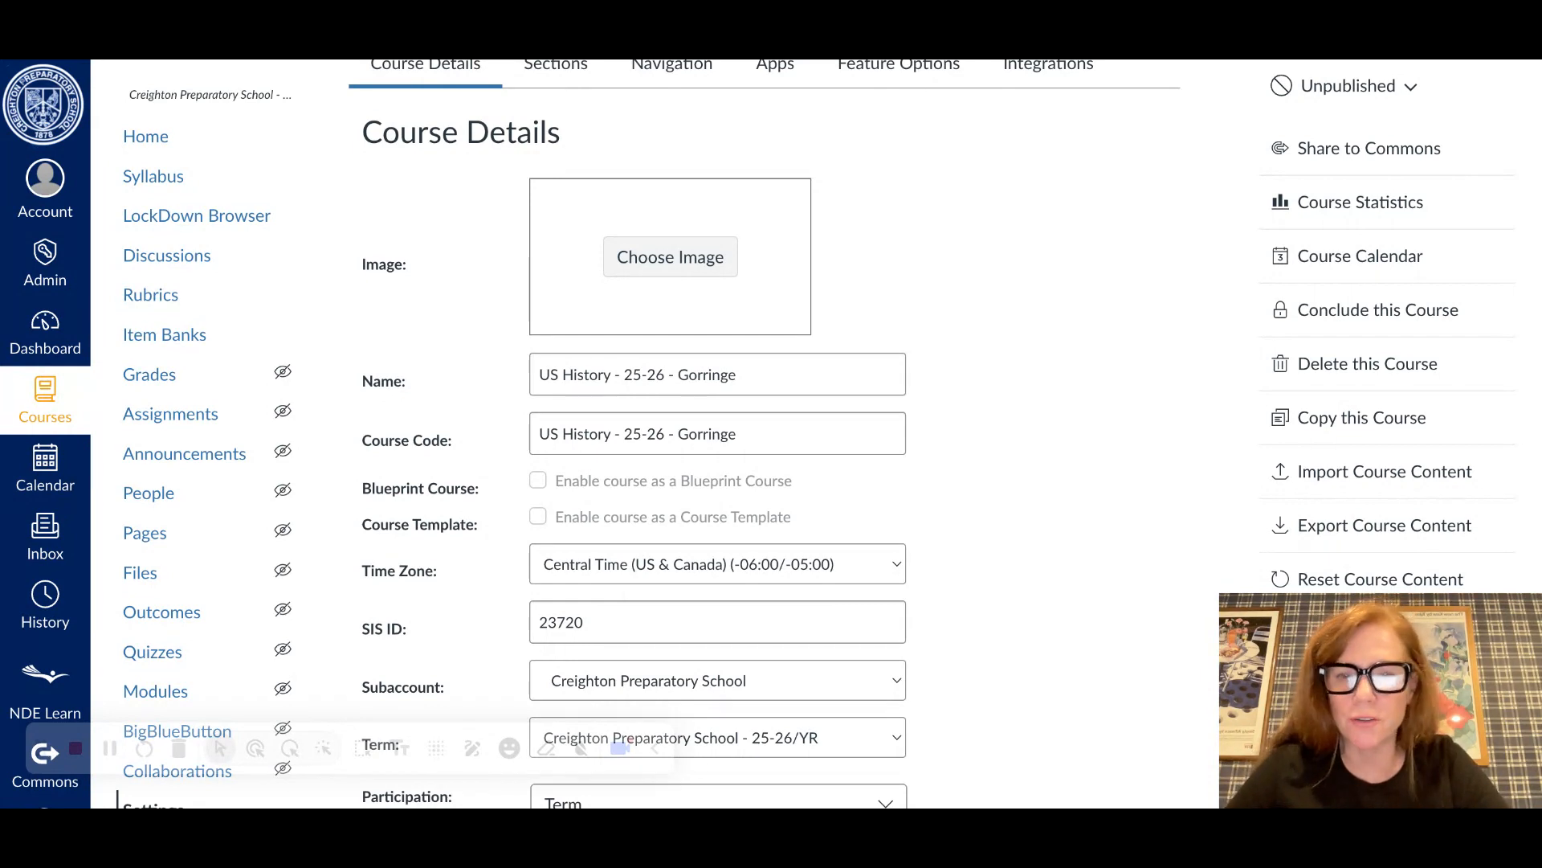
Upload the American flag picture titled US HISTORY as the course image, and save the course details.
left_click(686, 258)
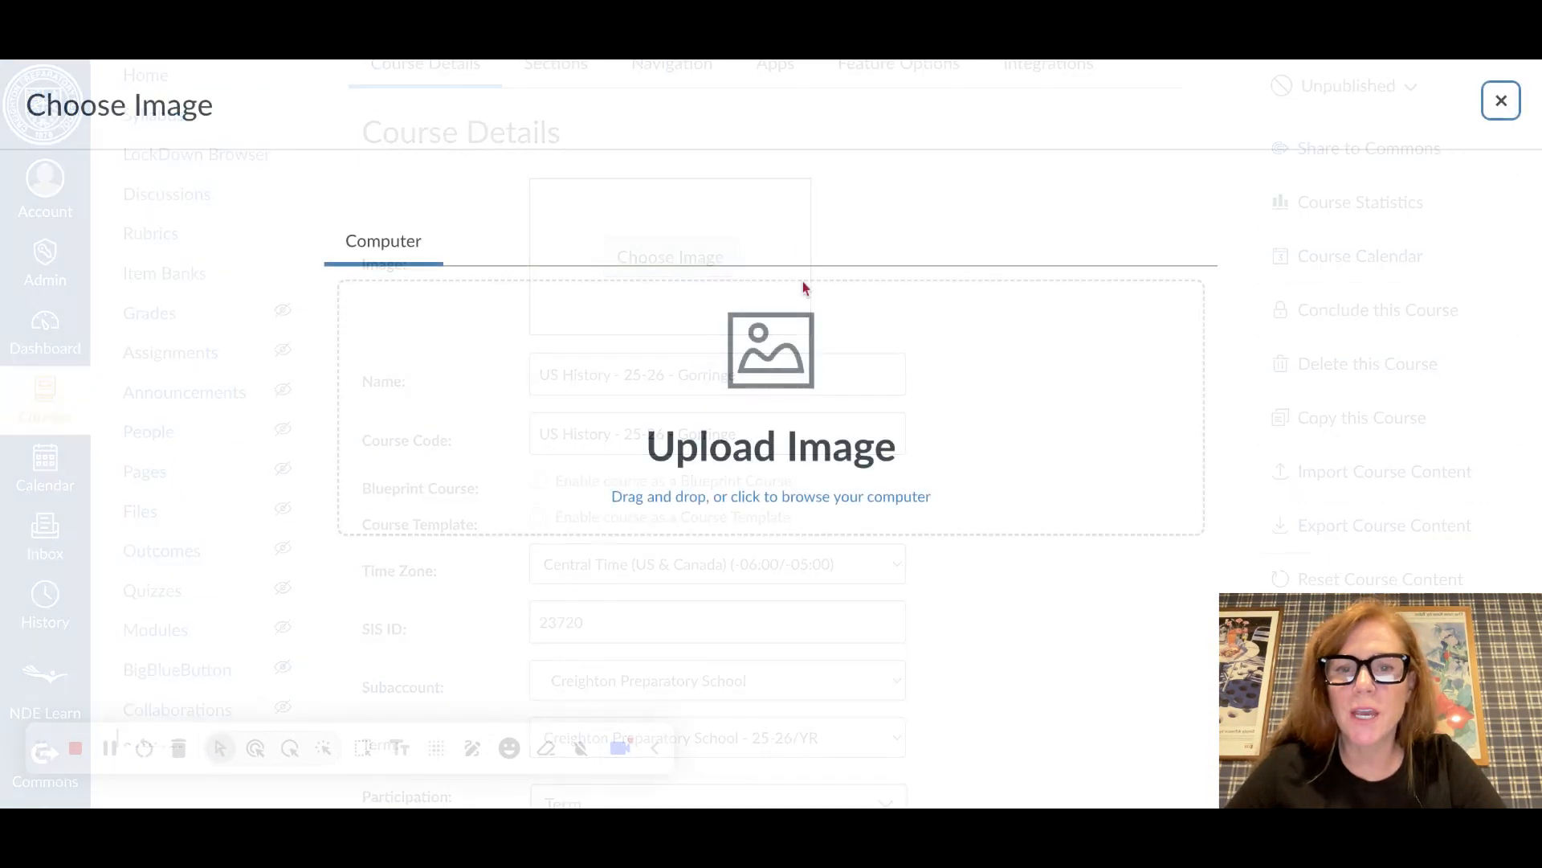
left_click(772, 478)
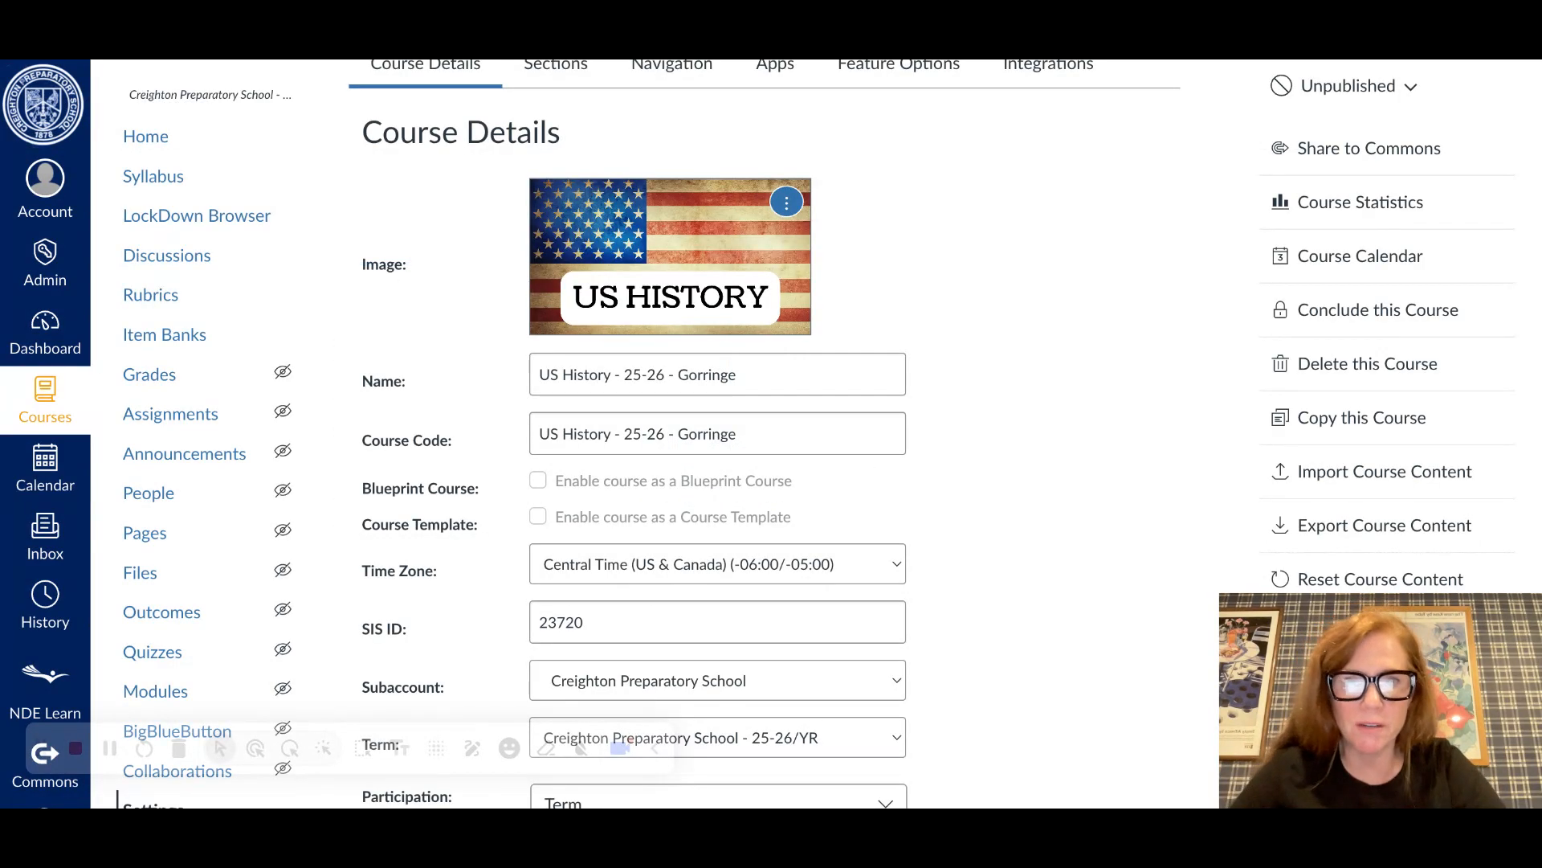
scroll(1051, 612, "down", 15)
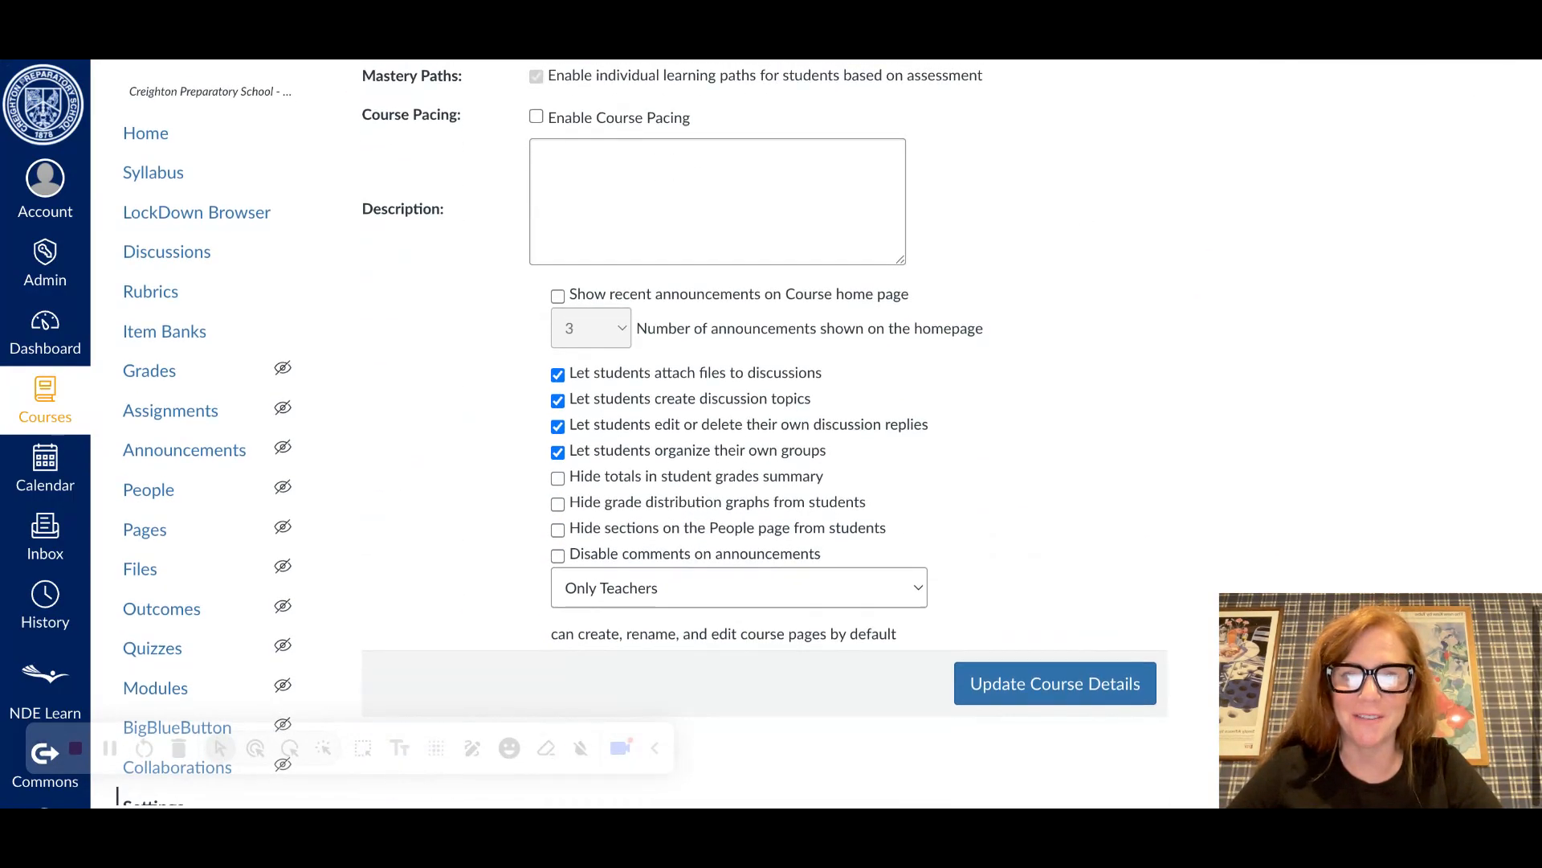
left_click(1091, 701)
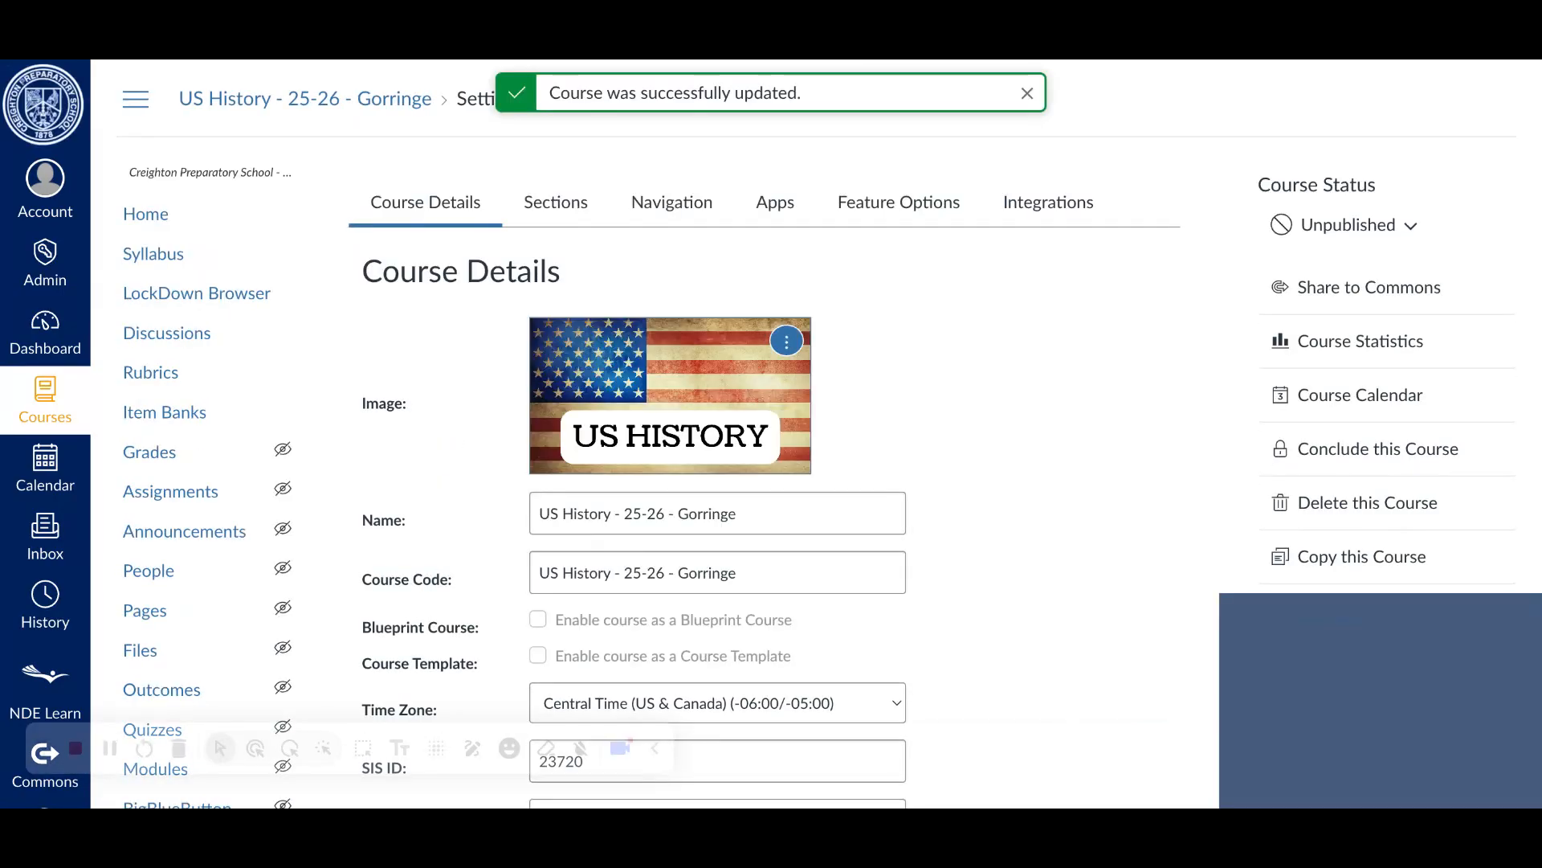
Open the dashboard and check how the US History card looks among the unpublished courses.
left_click(137, 217)
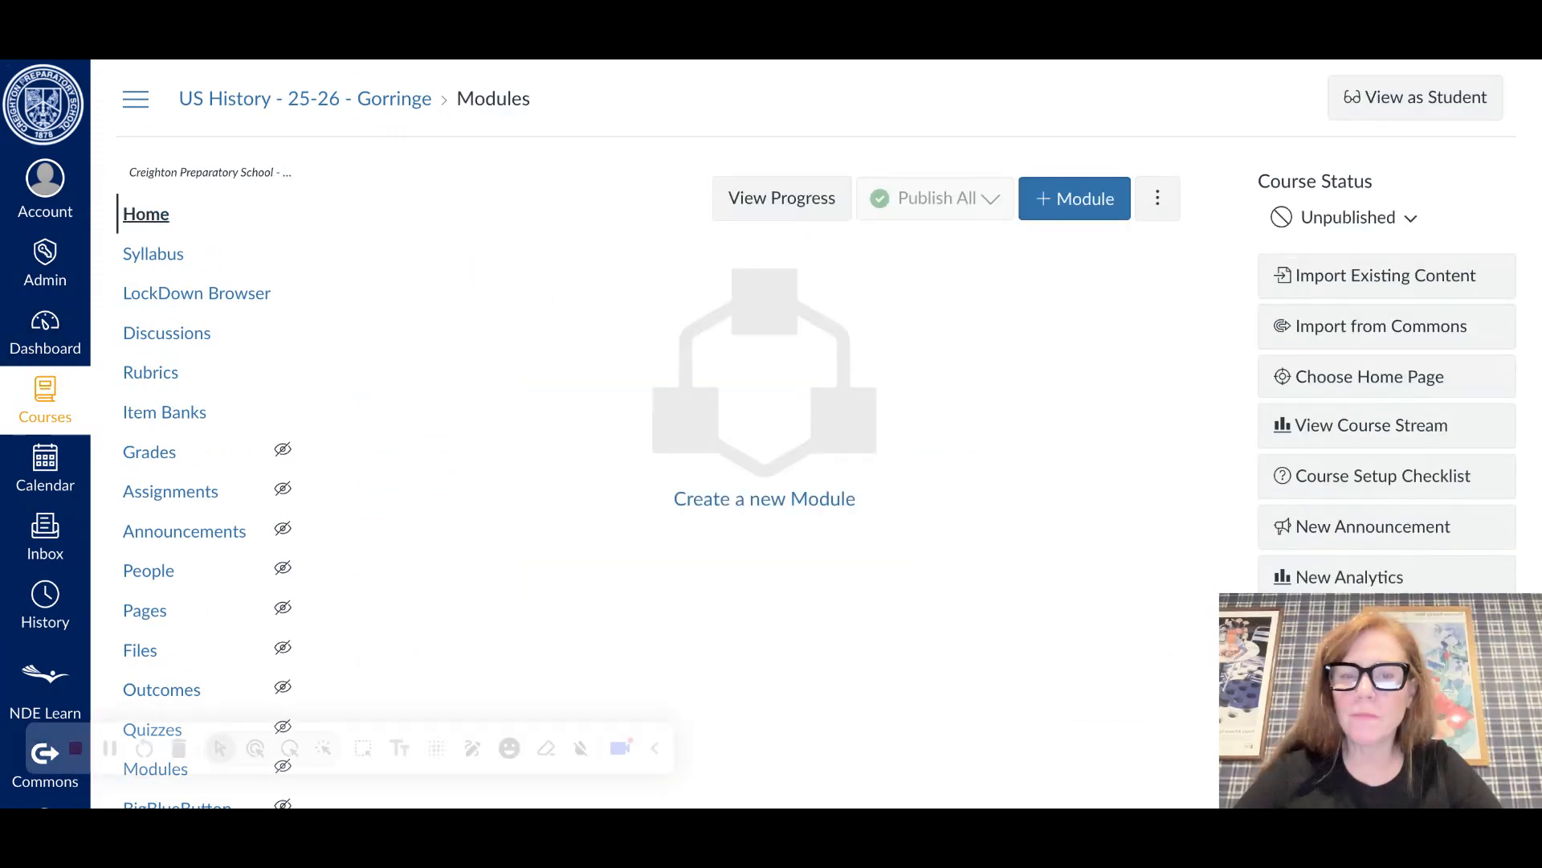
left_click(63, 338)
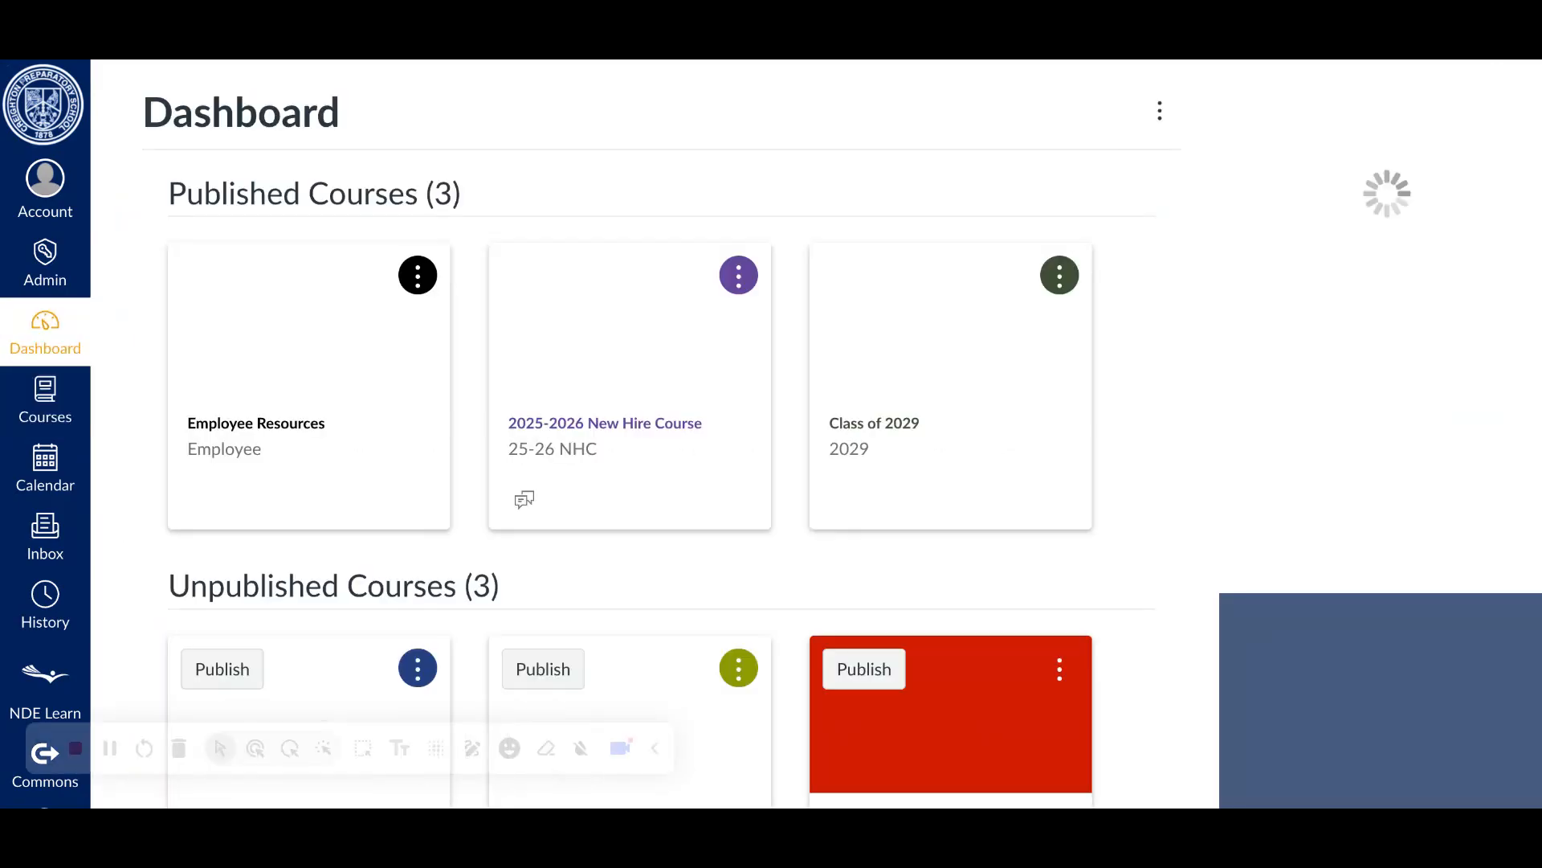
scroll(1156, 523, "down", 3)
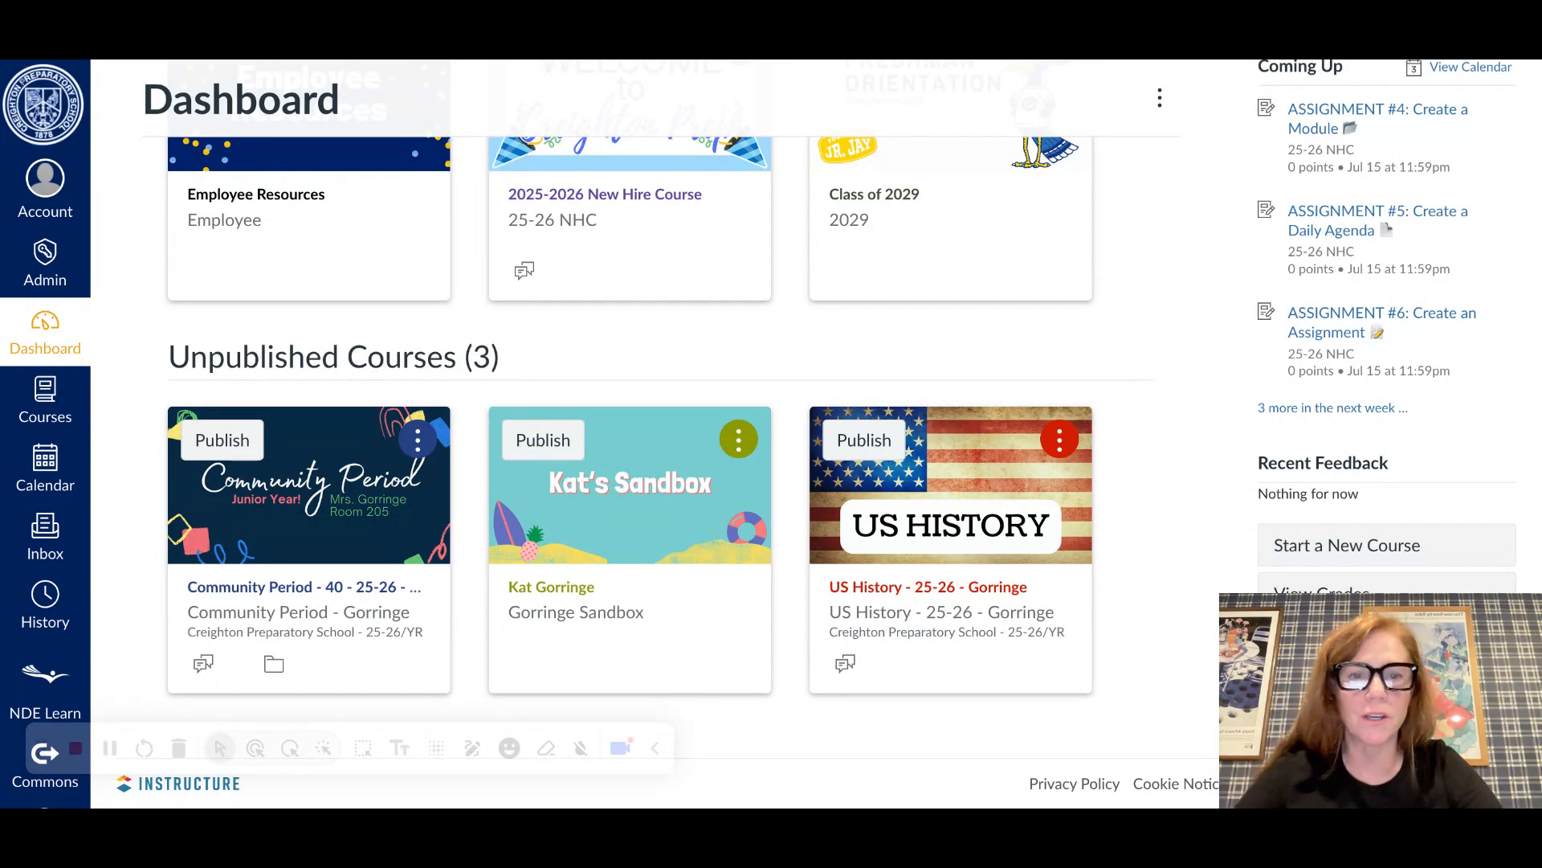
scroll(1146, 461, "up", 1)
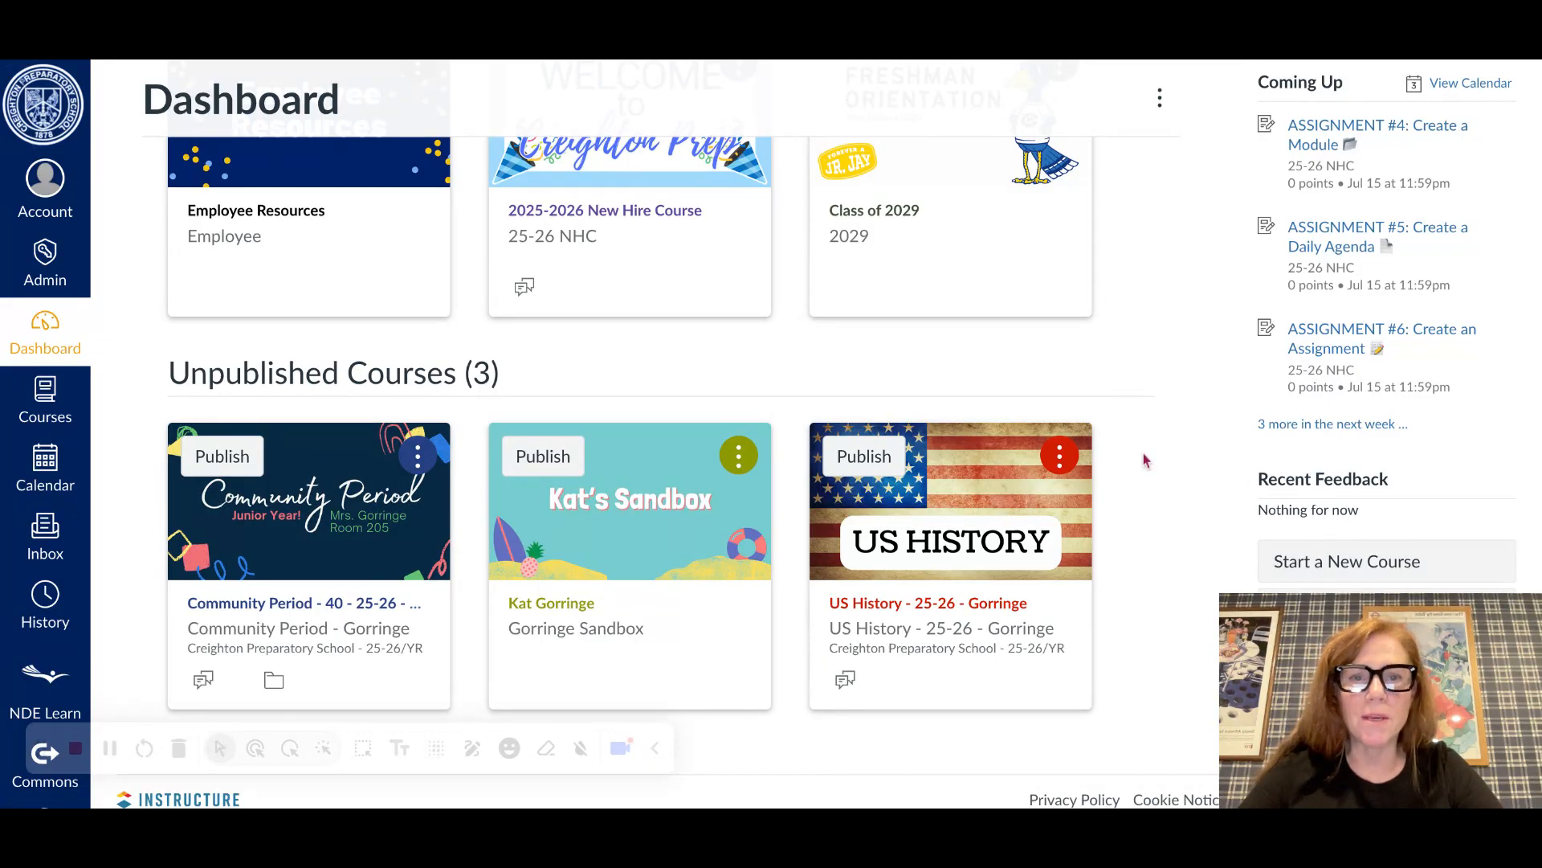
scroll(1145, 460, "up", 3)
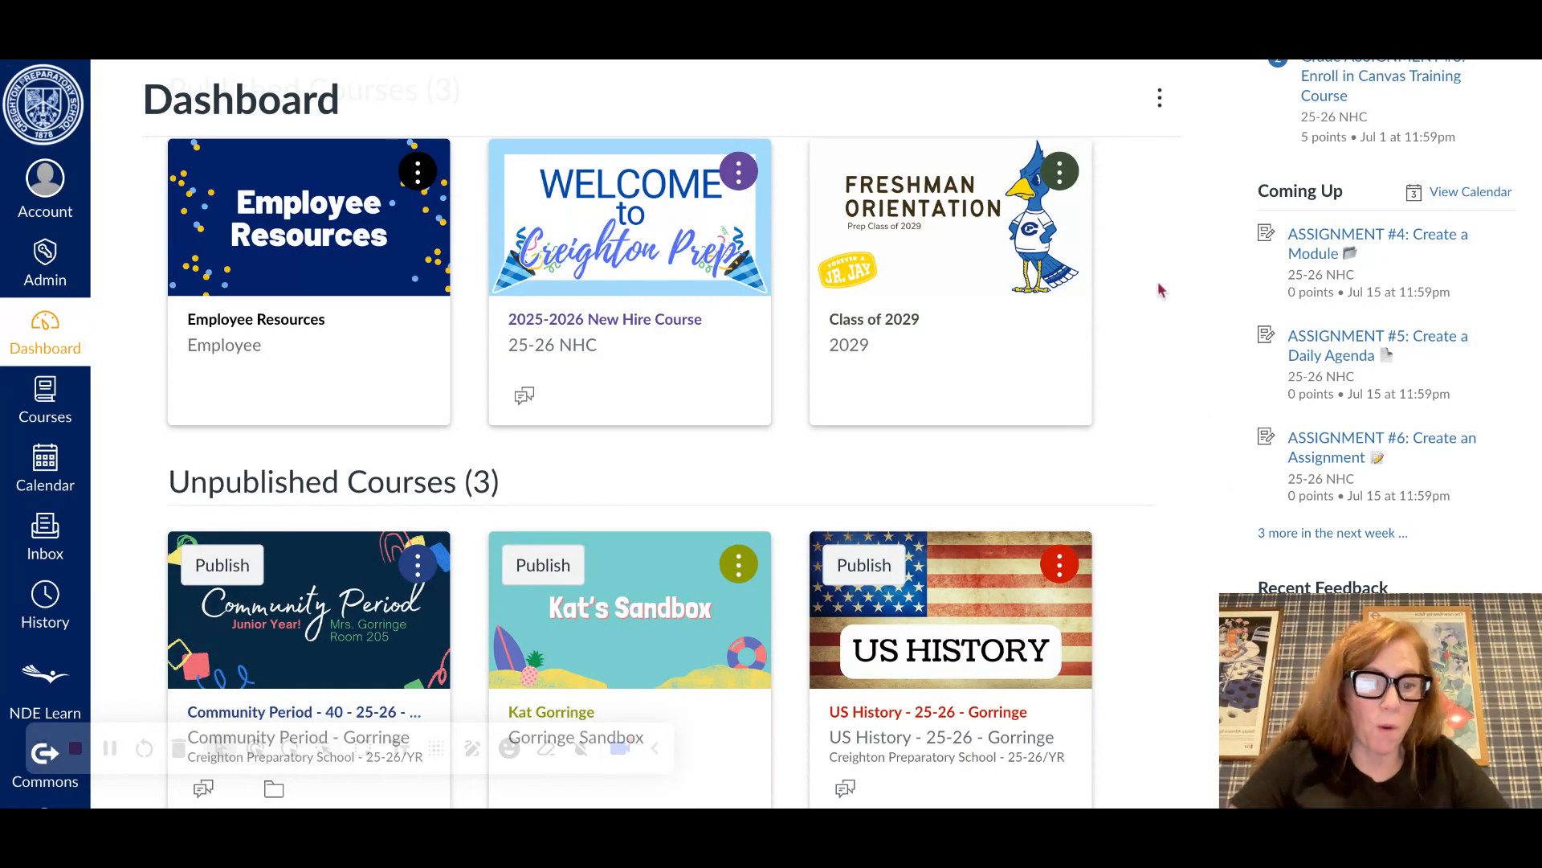
Turn on the Color Overlay for the dashboard course cards and look over the published and unpublished courses.
left_click(1161, 101)
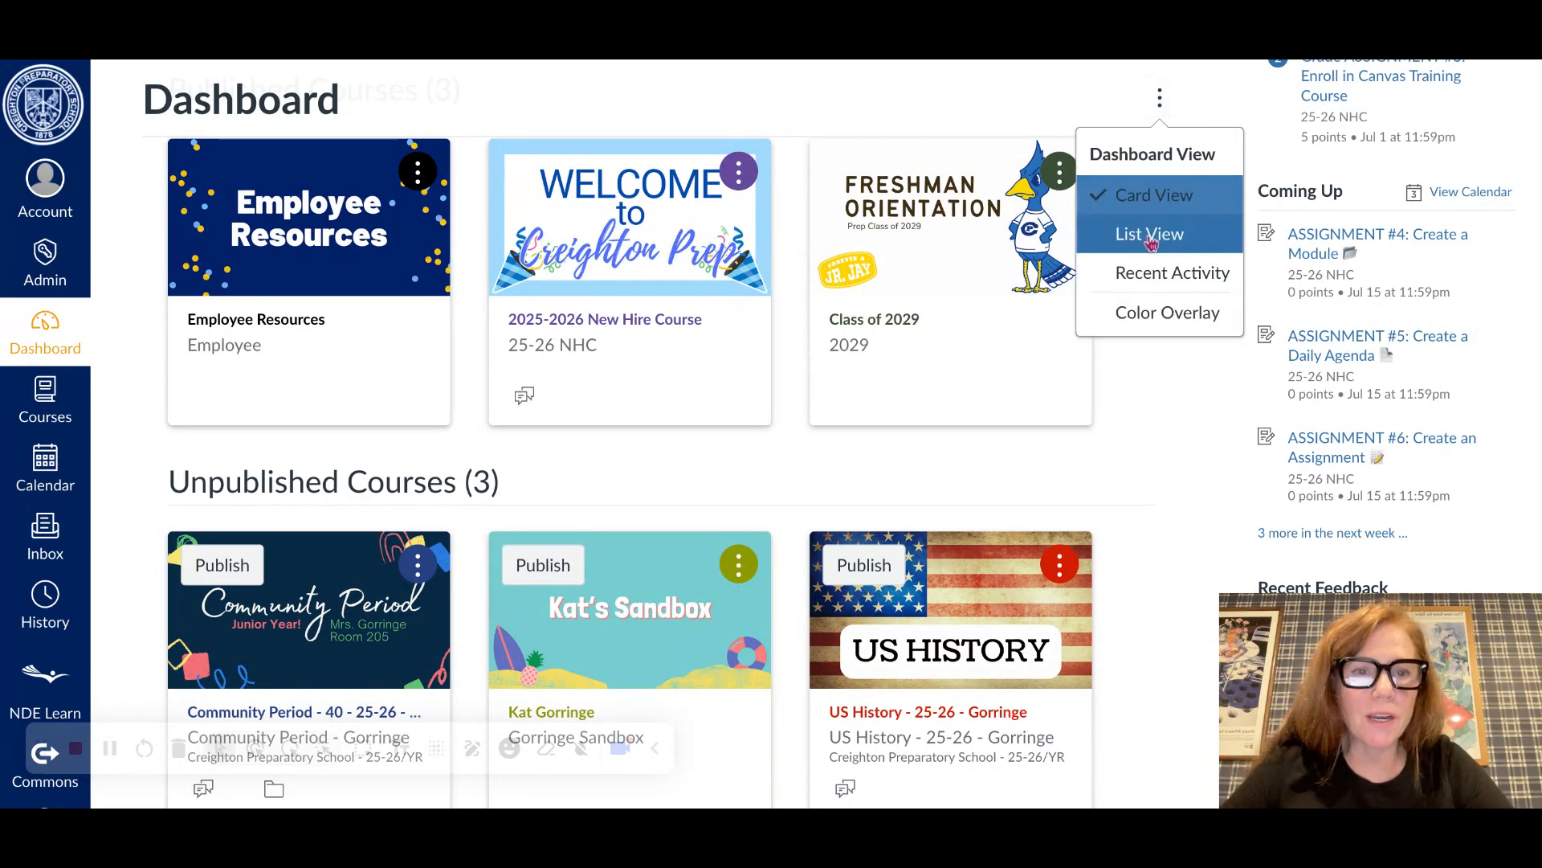
left_click(1150, 320)
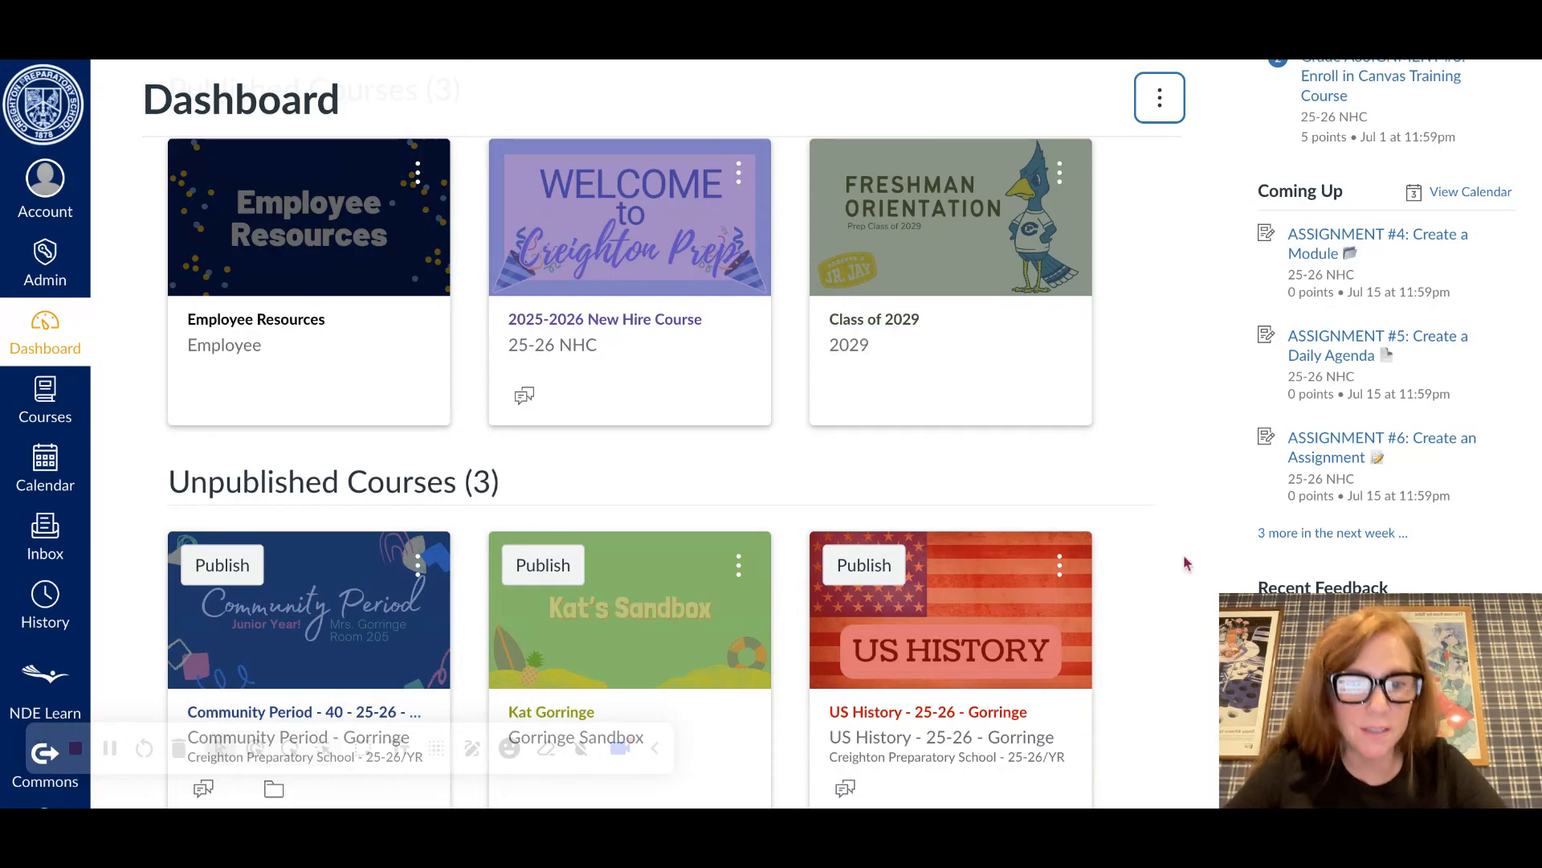
scroll(1187, 565, "down", 2)
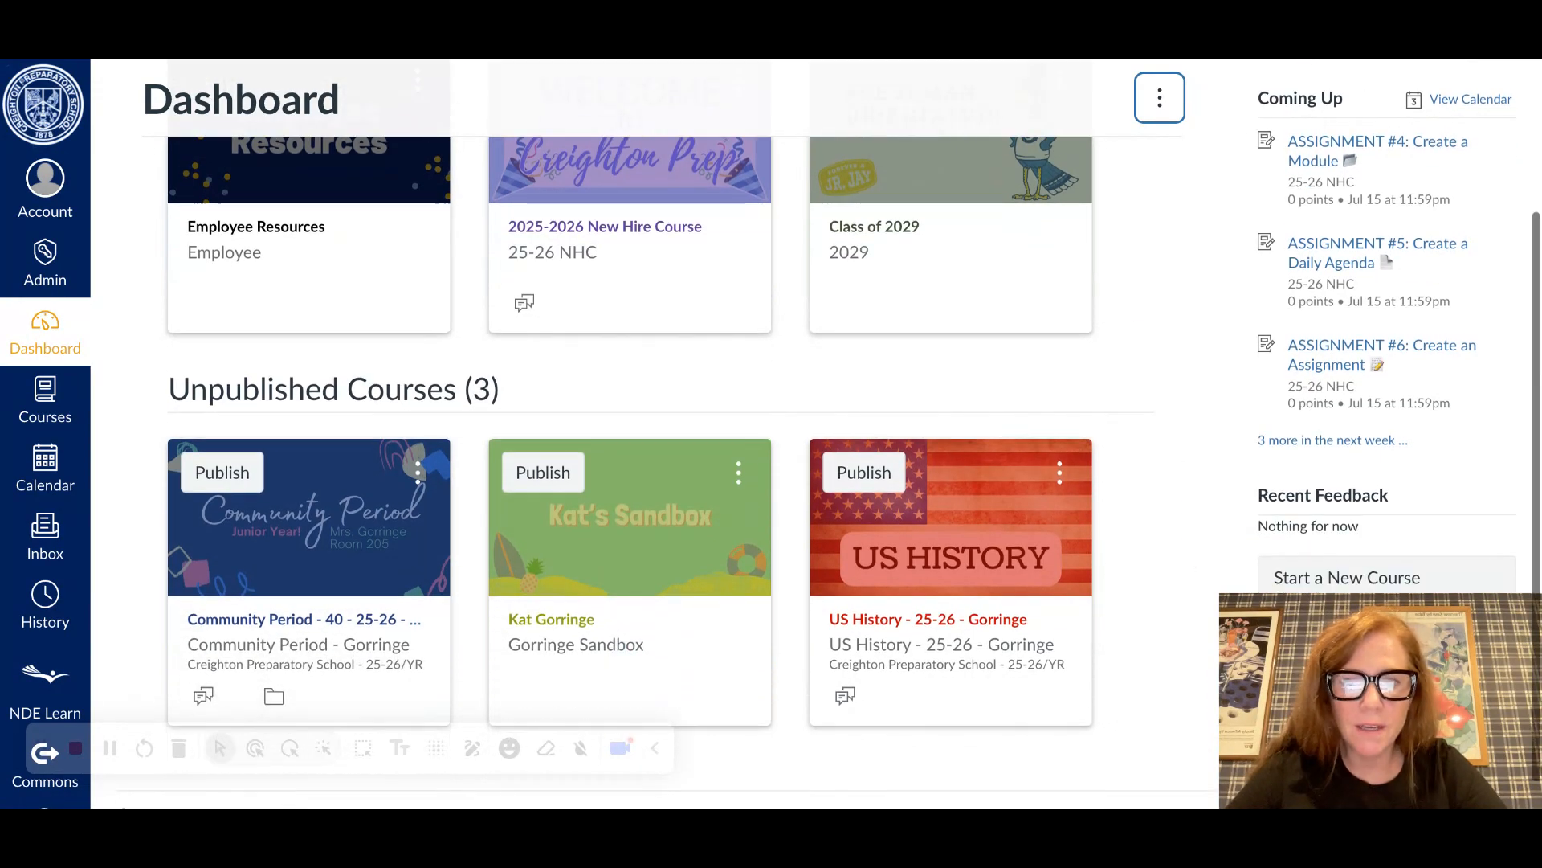
scroll(1187, 565, "up", 2)
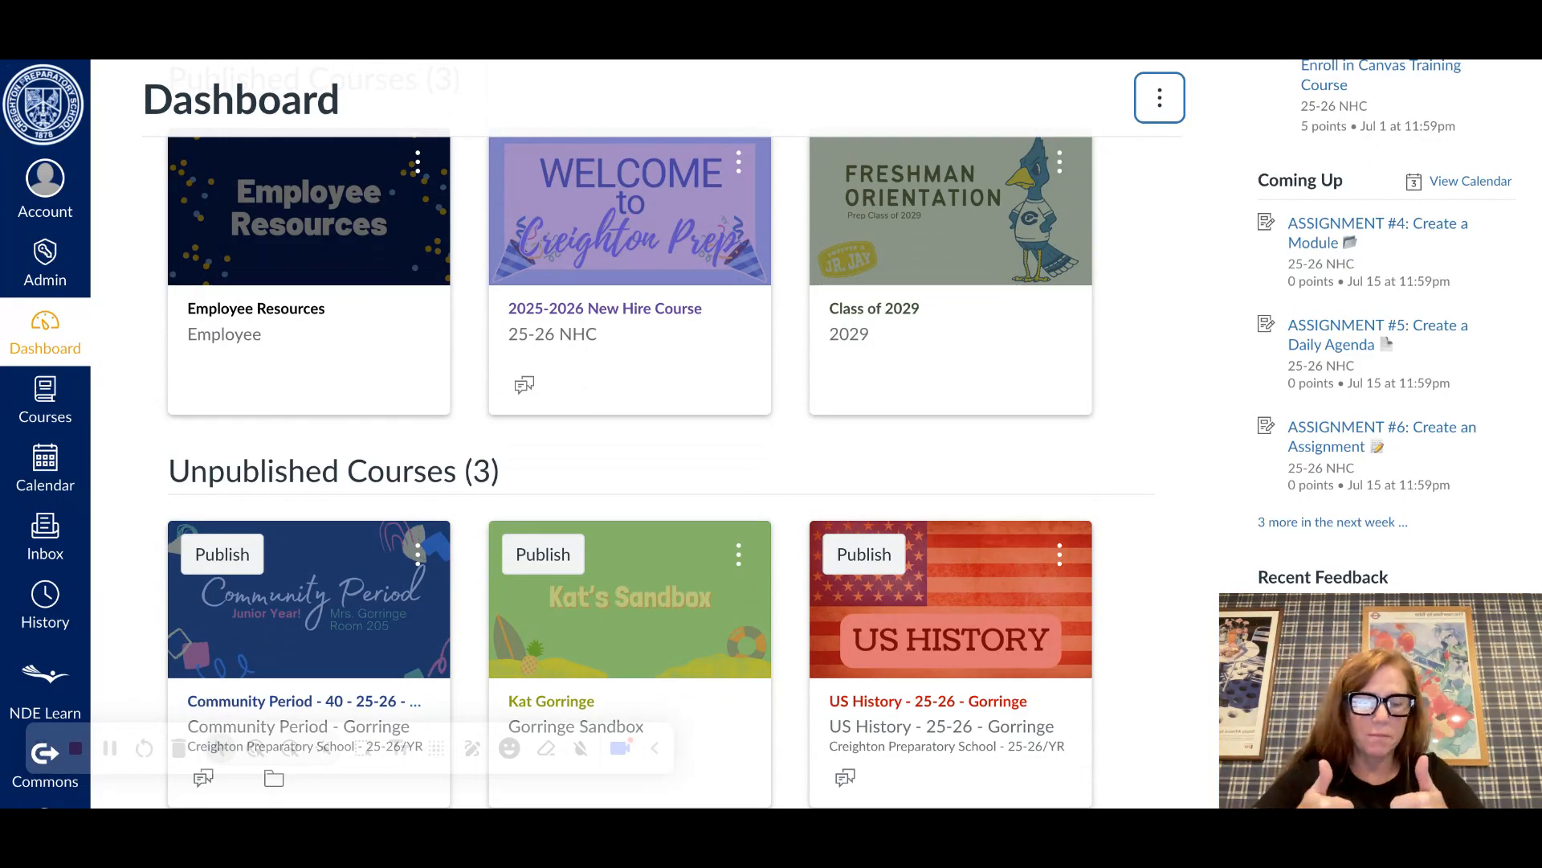
Turn the dashboard's Color Overlay back off and review the course card images again.
left_click(1160, 97)
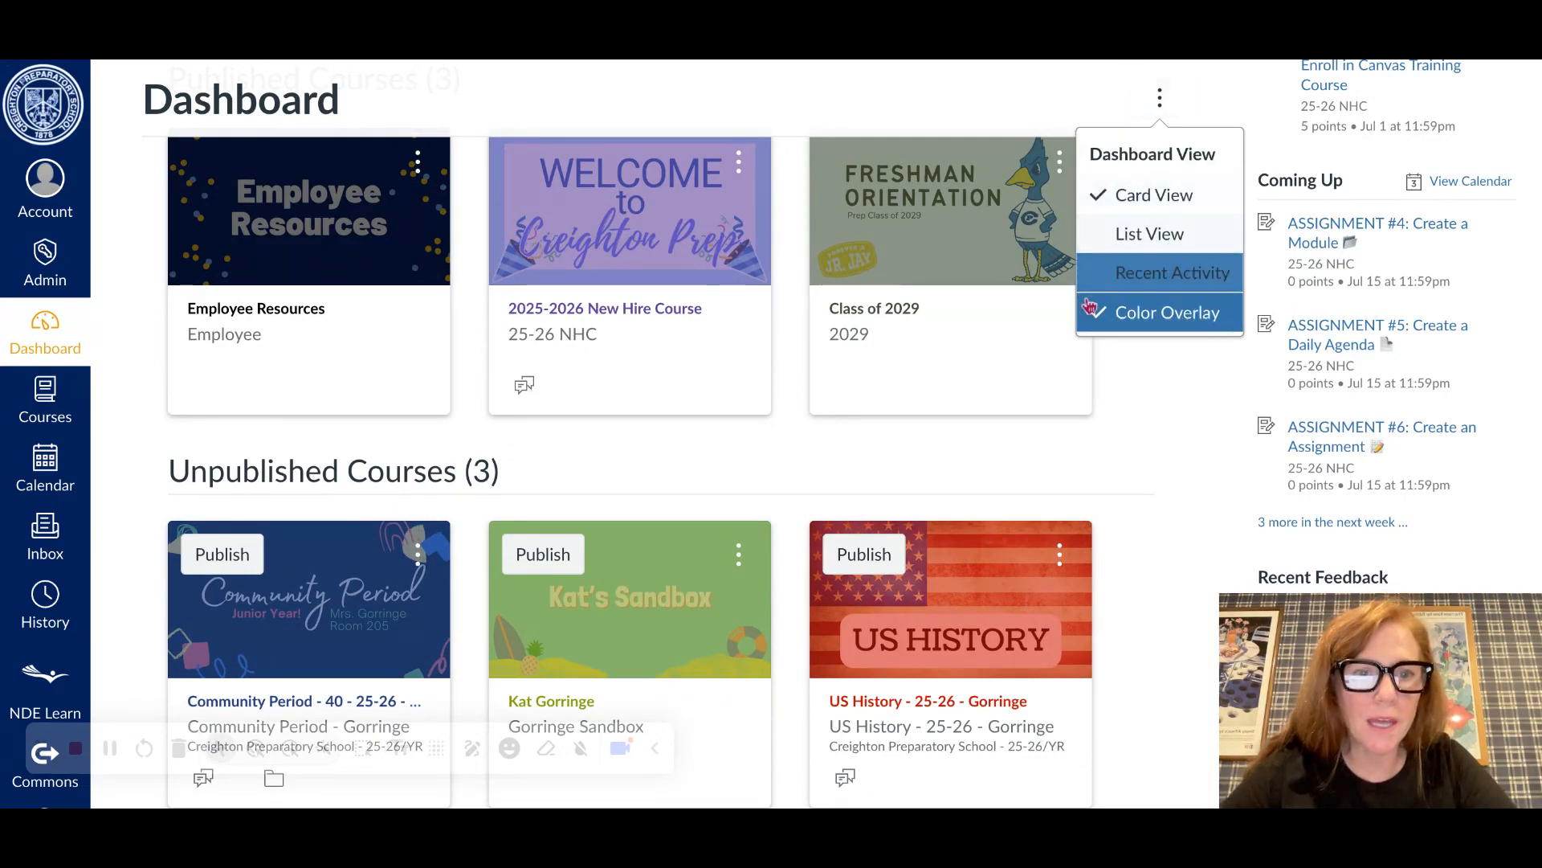
left_click(1127, 316)
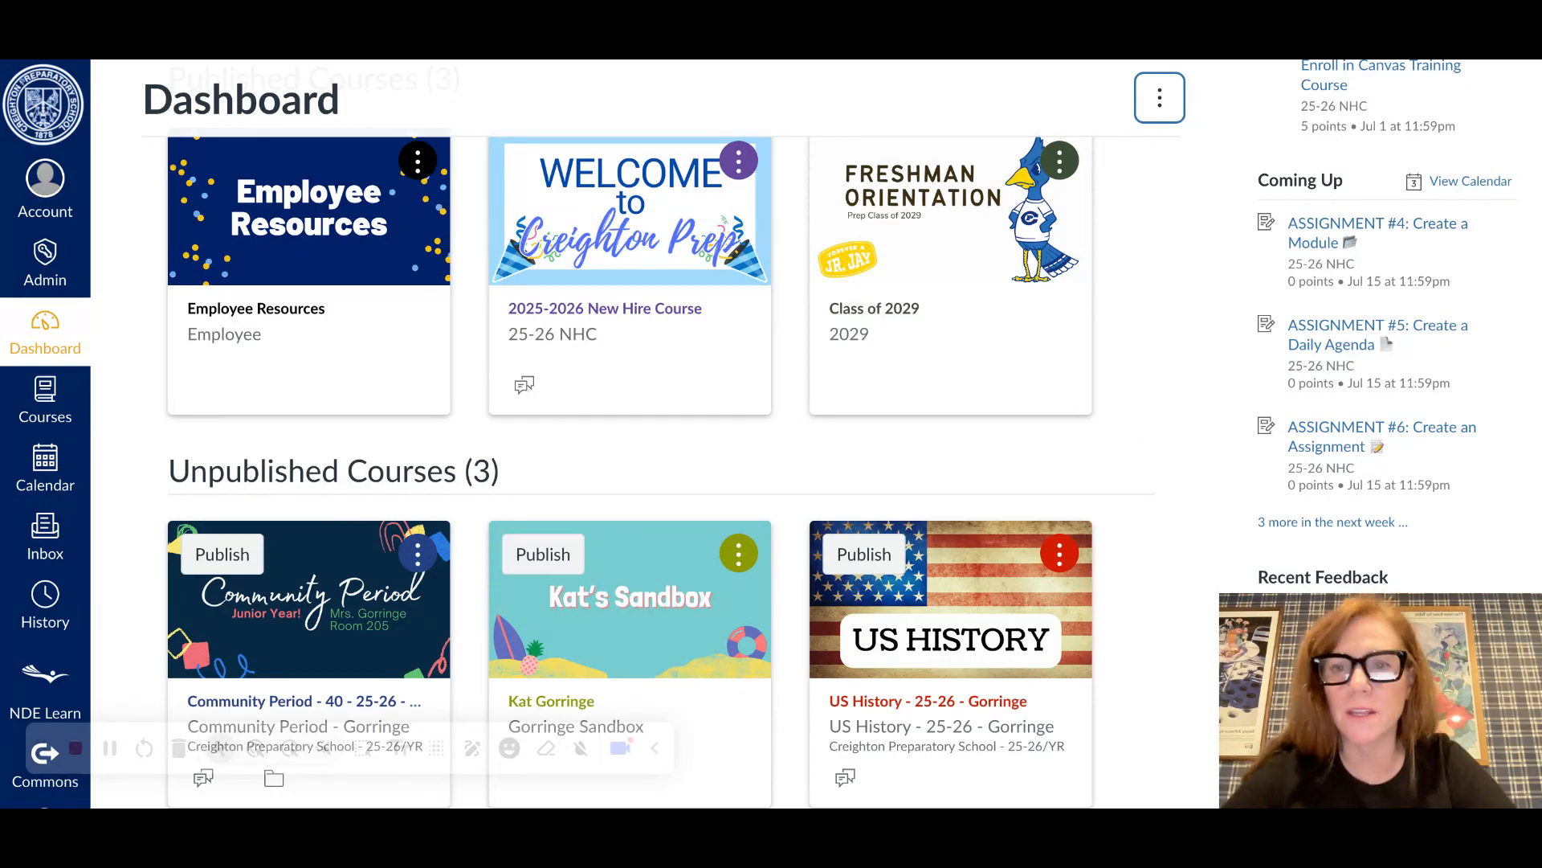
scroll(643, 433, "down", 2)
scroll(642, 434, "up", 4)
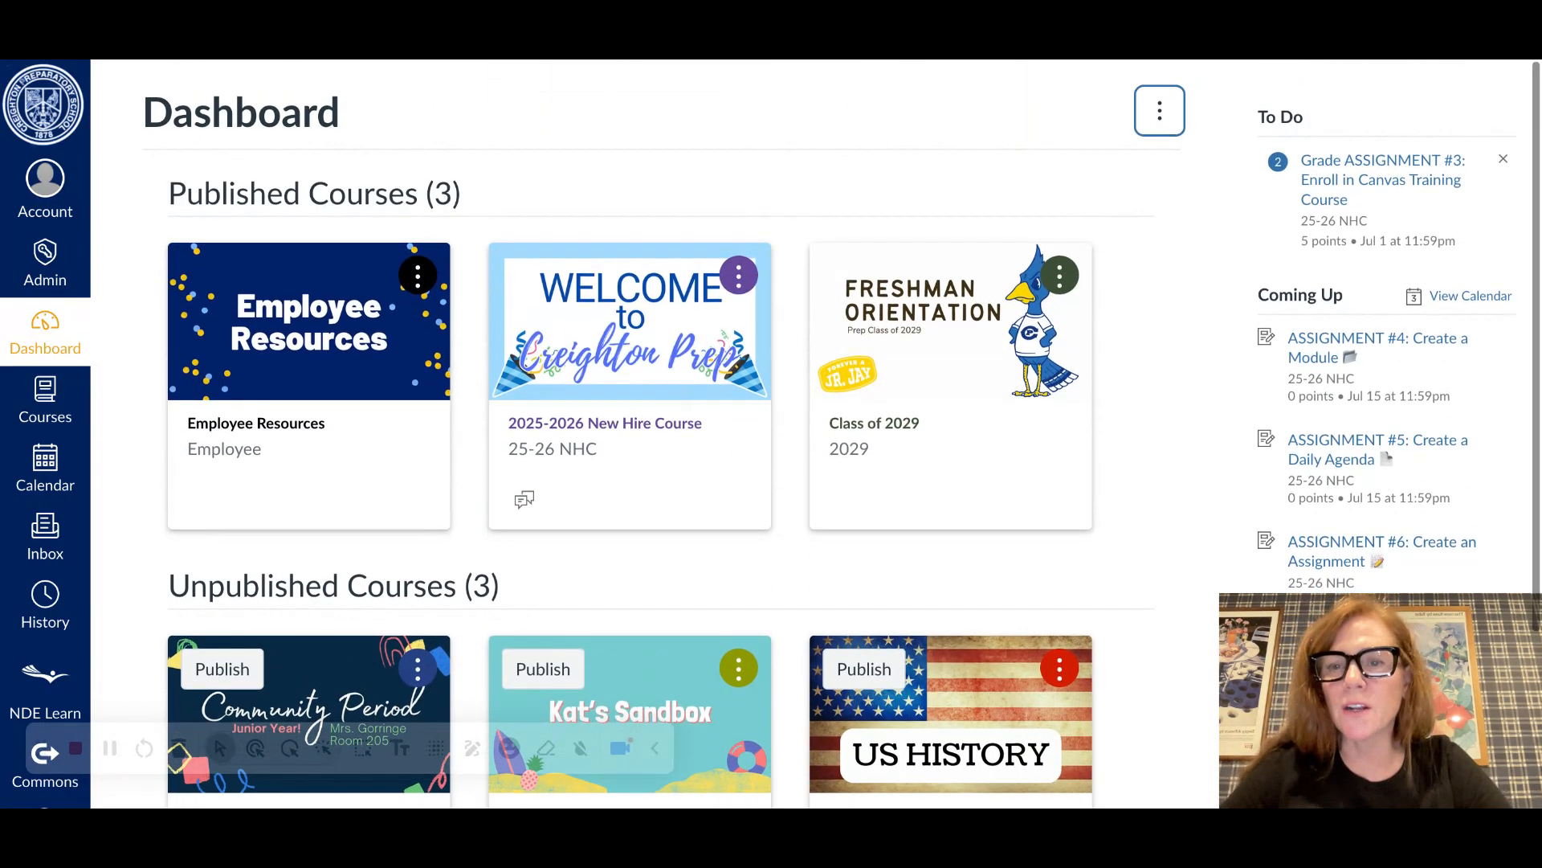